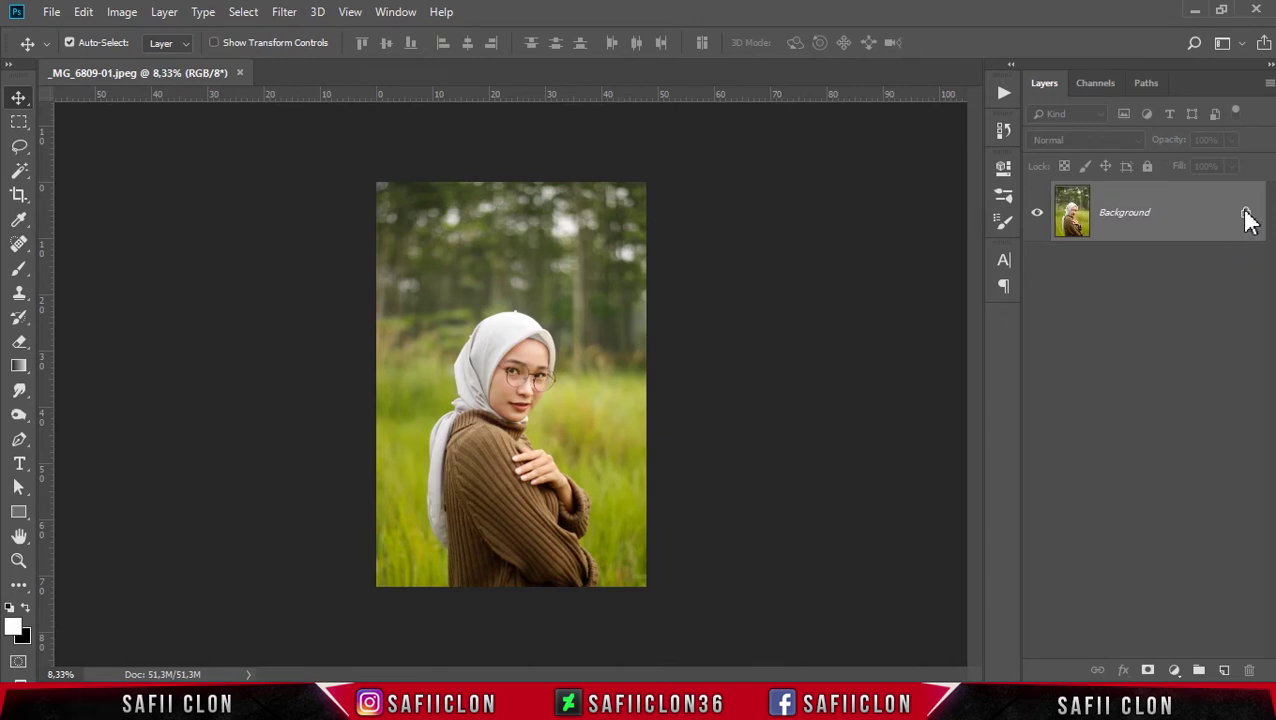
Unlock the Background layer and duplicate it within the same document
left_click(1246, 215)
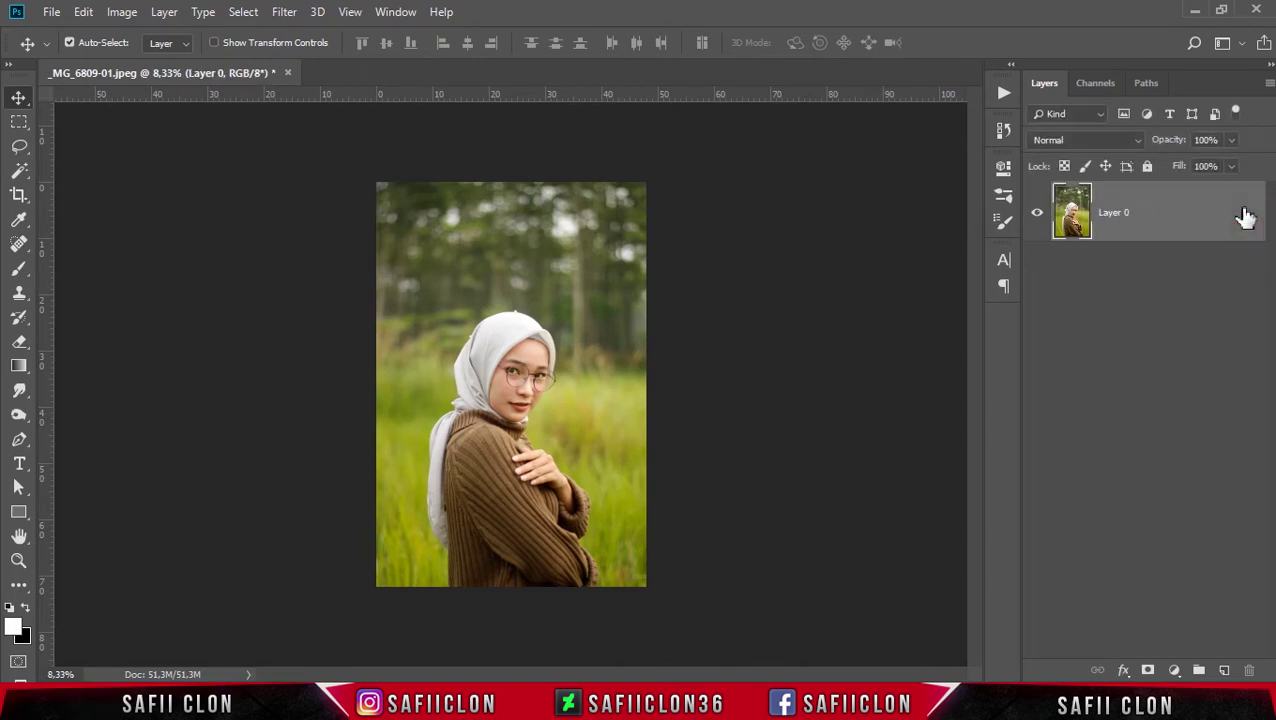
right_click(1167, 217)
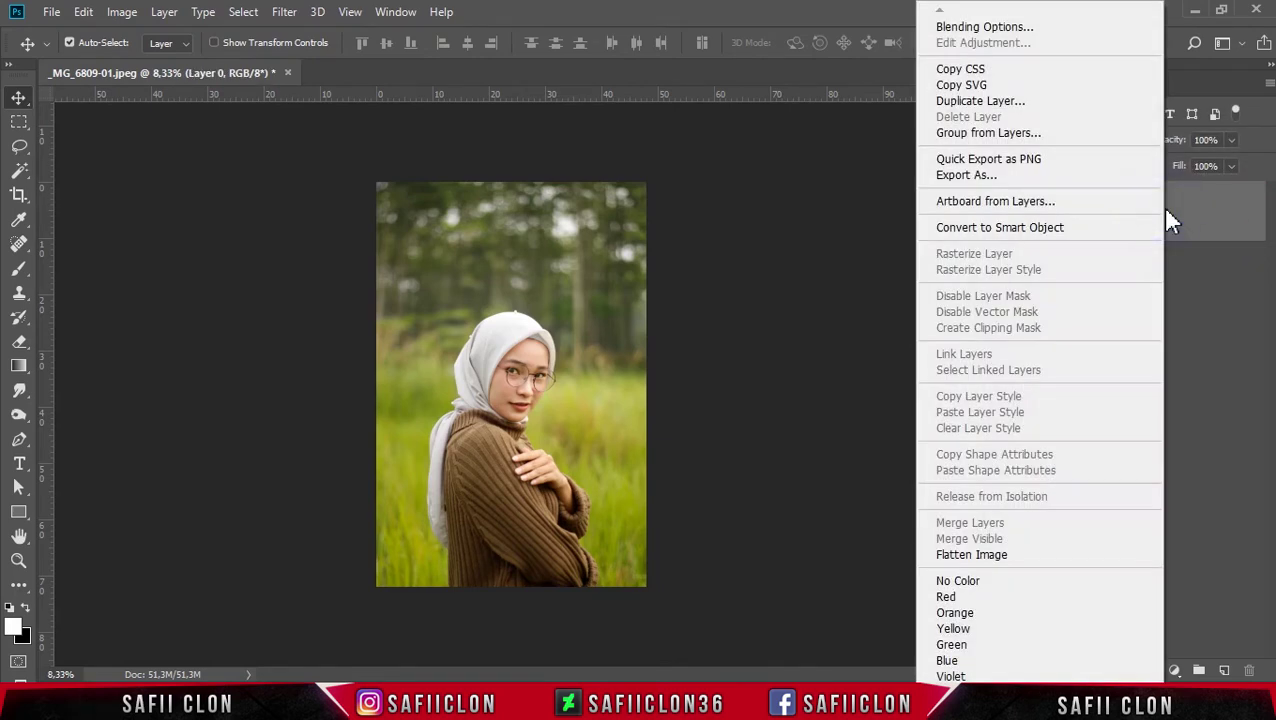
left_click(990, 101)
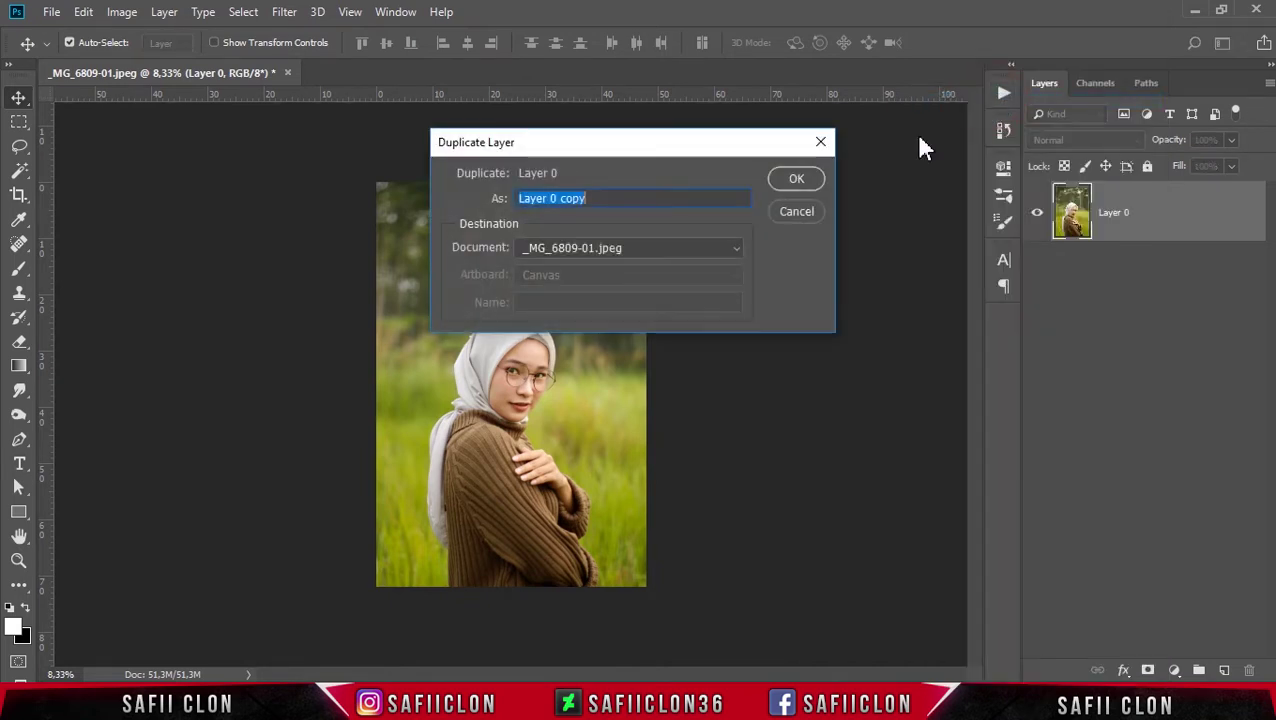
left_click(795, 180)
Rename the duplicated upper layer to EDIT
left_click(1121, 213)
double_click(1121, 213)
type("E")
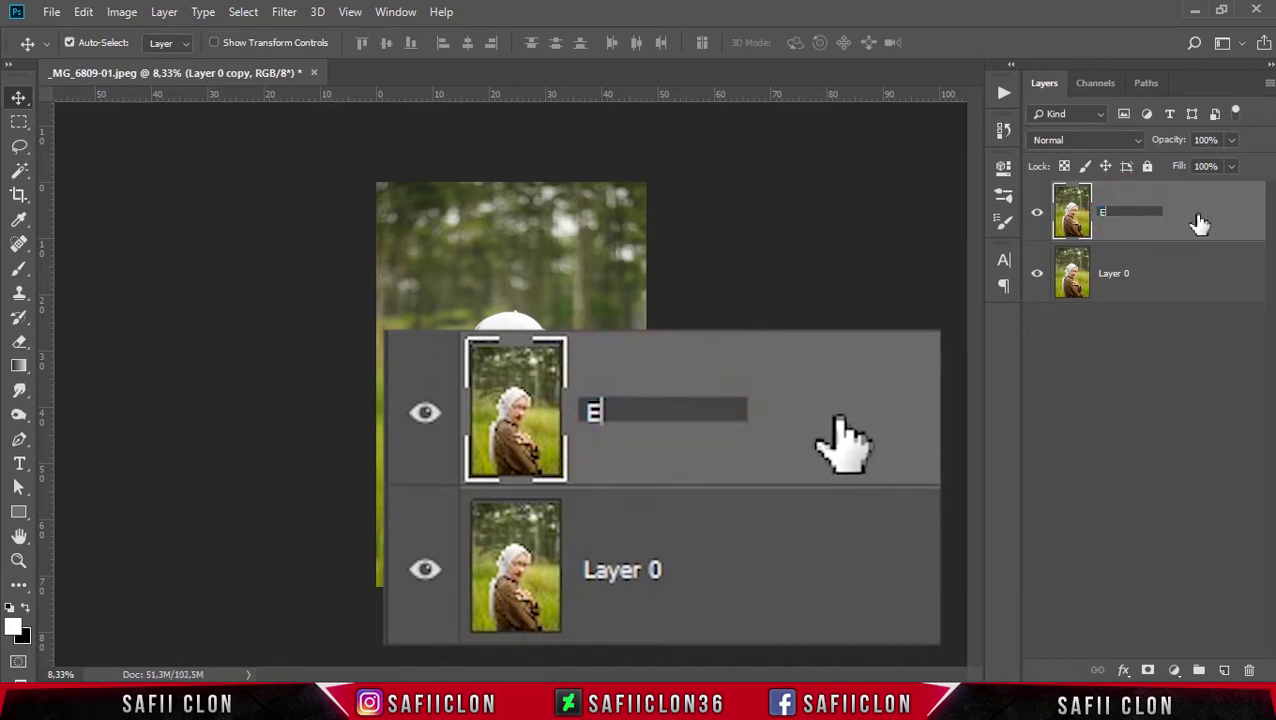
type("DIT")
left_click(1197, 220)
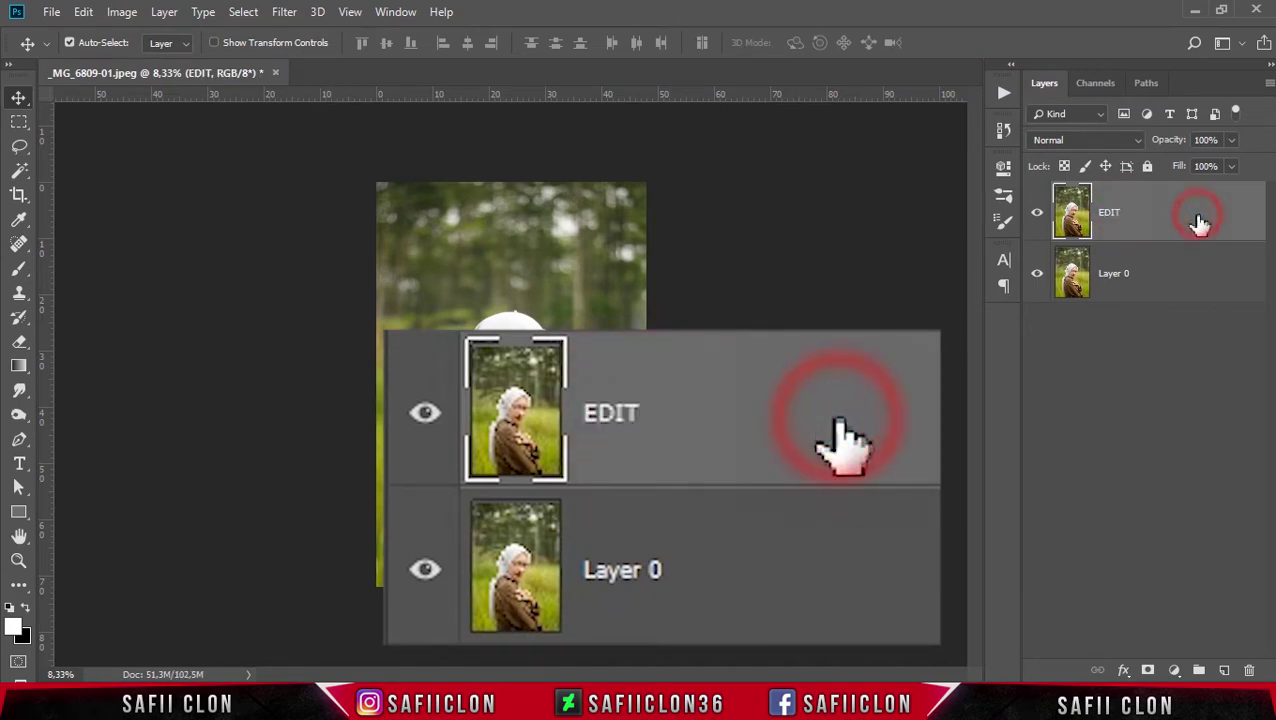
Rename the lower photo layer to ORIGINAL
left_click(1112, 276)
double_click(1113, 274)
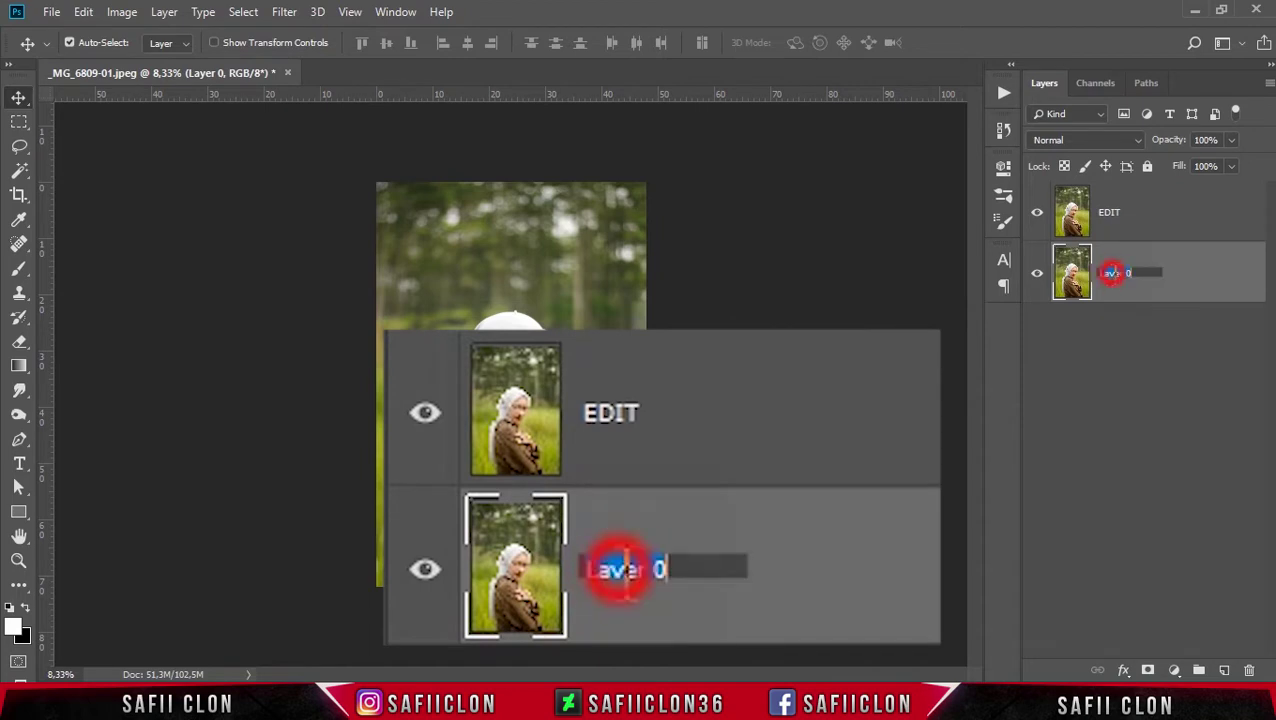
type("ORI")
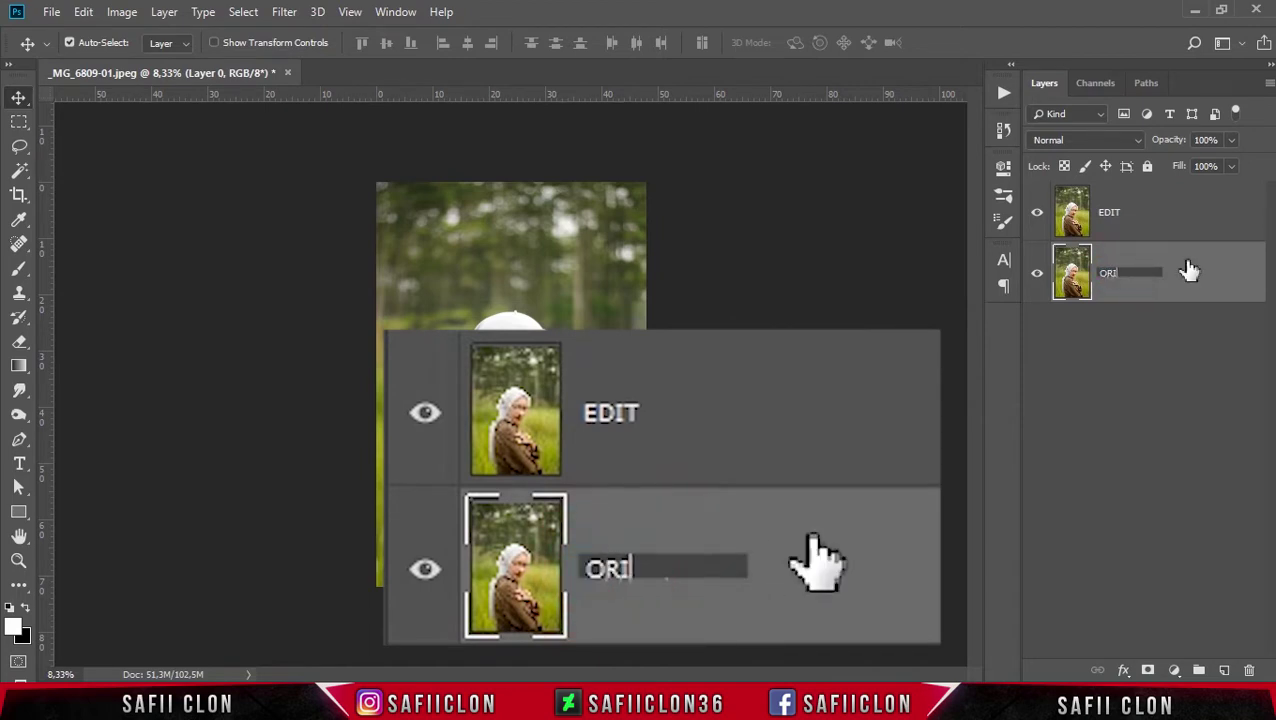
type("GINAL")
left_click(1188, 268)
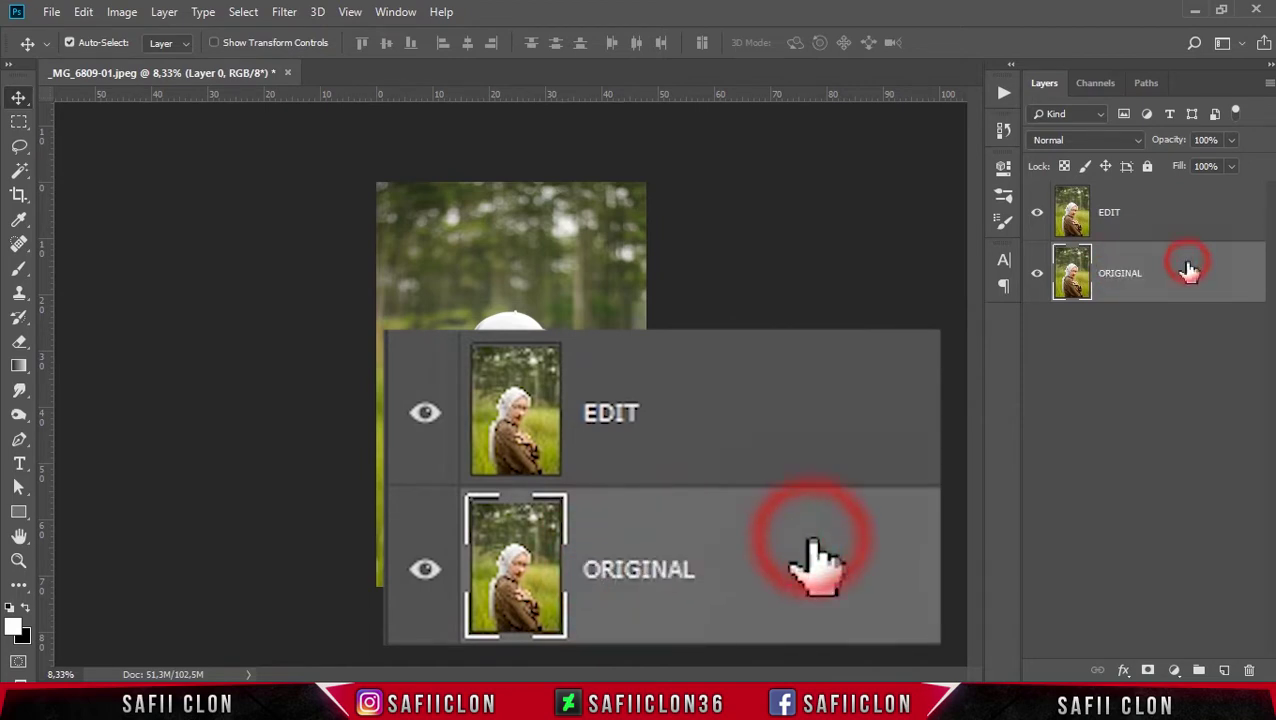
Convert the EDIT layer to a smart object
left_click(1156, 214)
right_click(1154, 214)
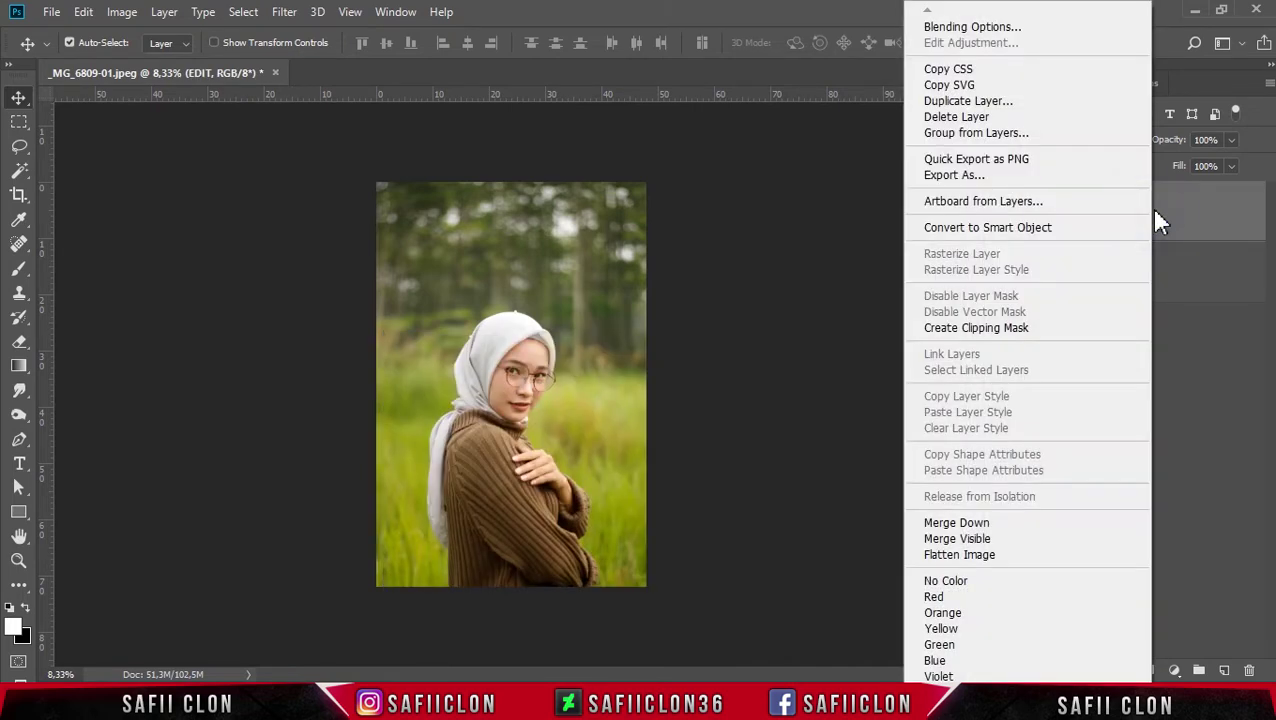
left_click(991, 230)
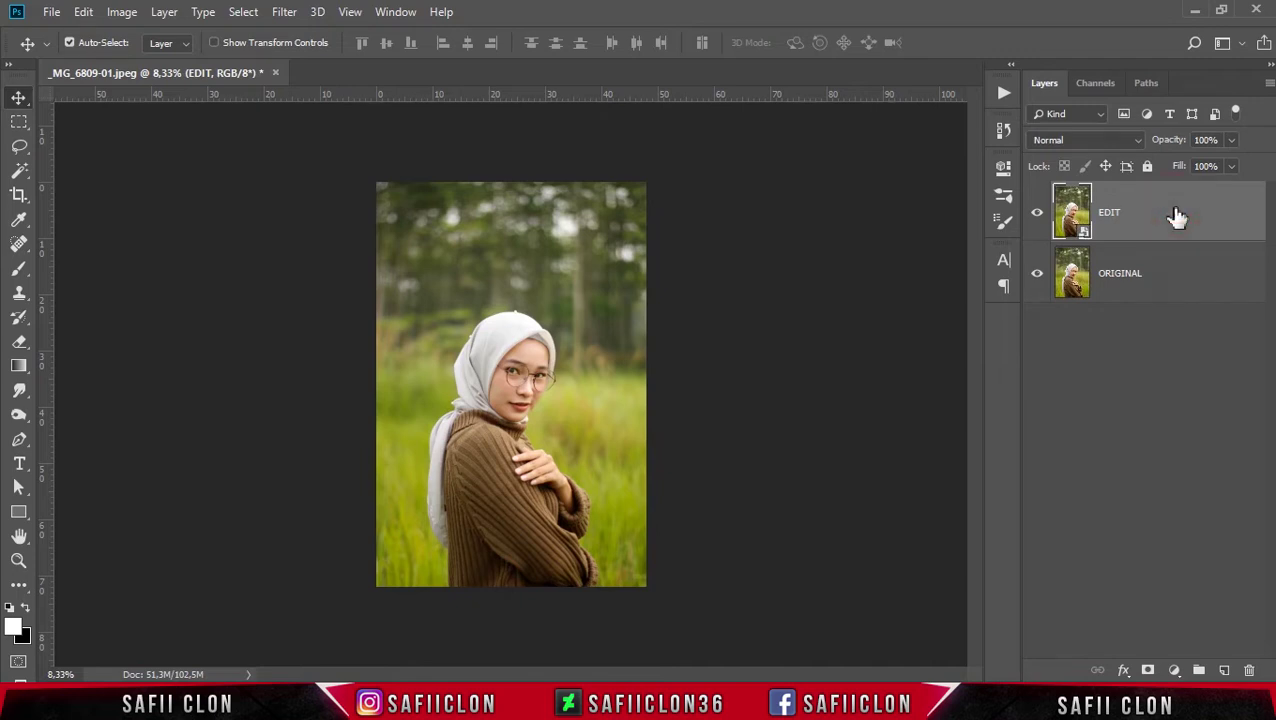
Start the Camera Raw Filter on the EDIT layer and load the settings file SafiiClon CTRZ1.xmp from the Green Nature folder
left_click(290, 13)
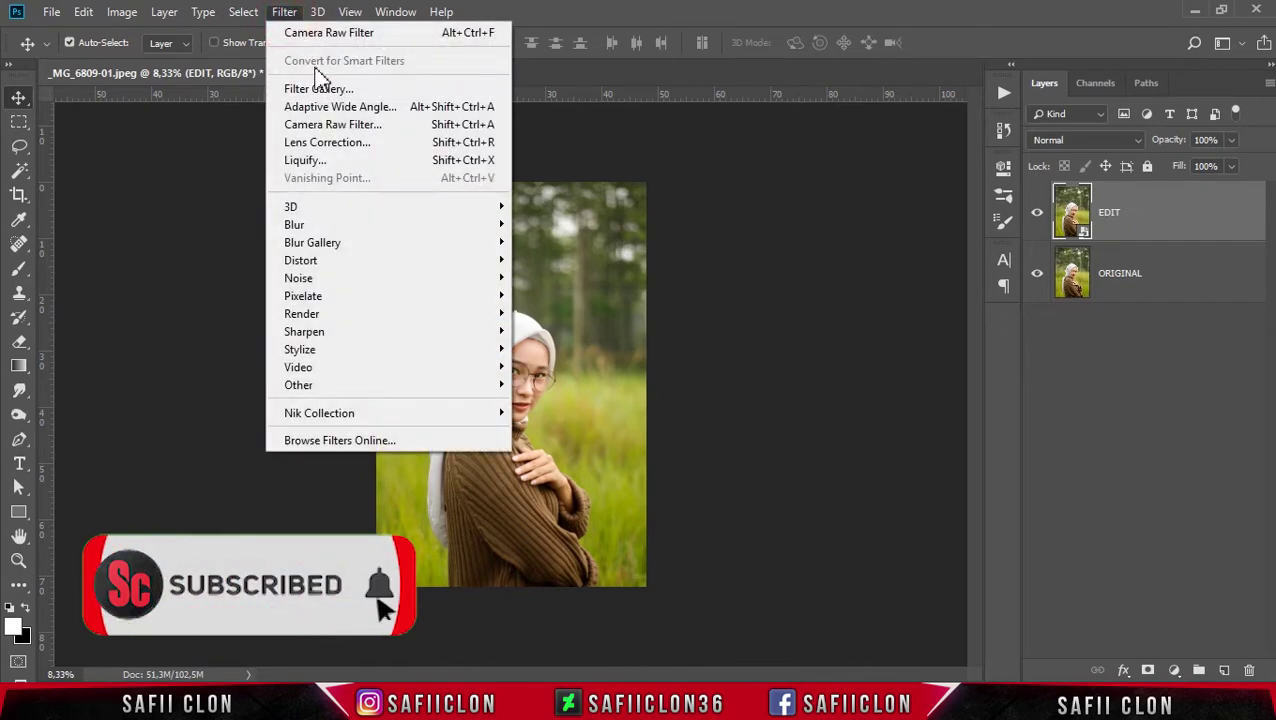
left_click(337, 129)
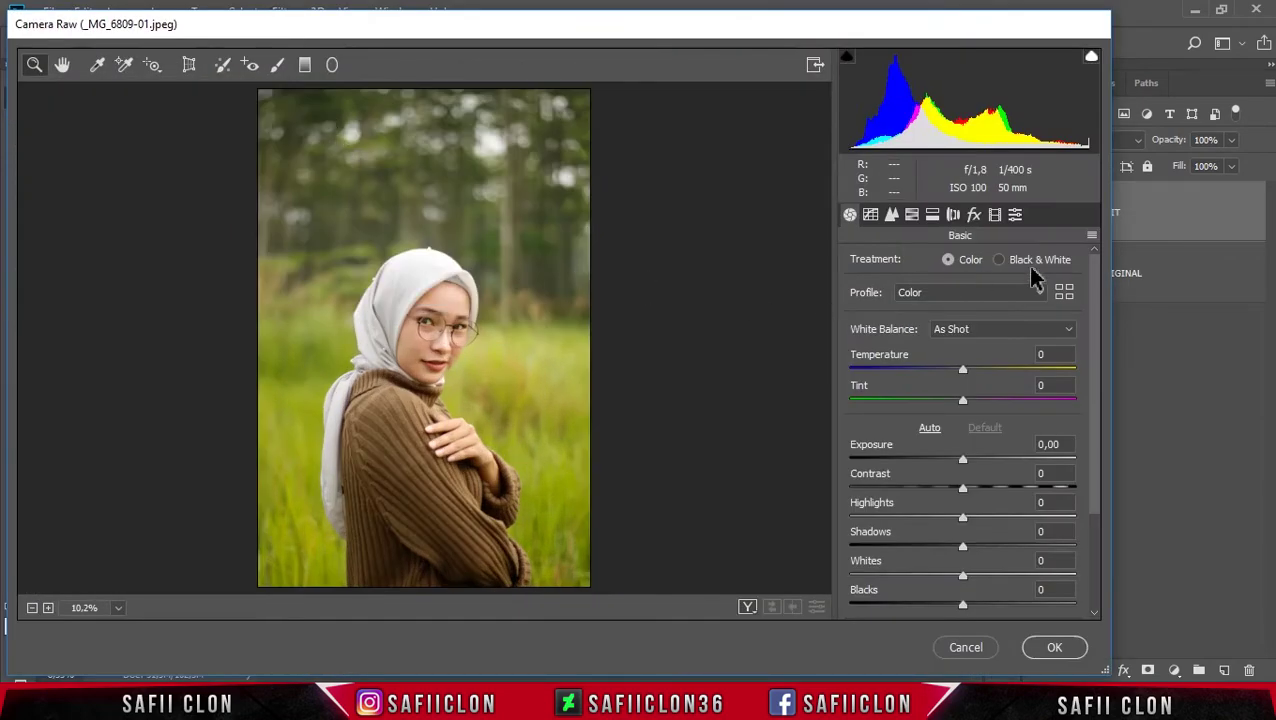
left_click(1092, 237)
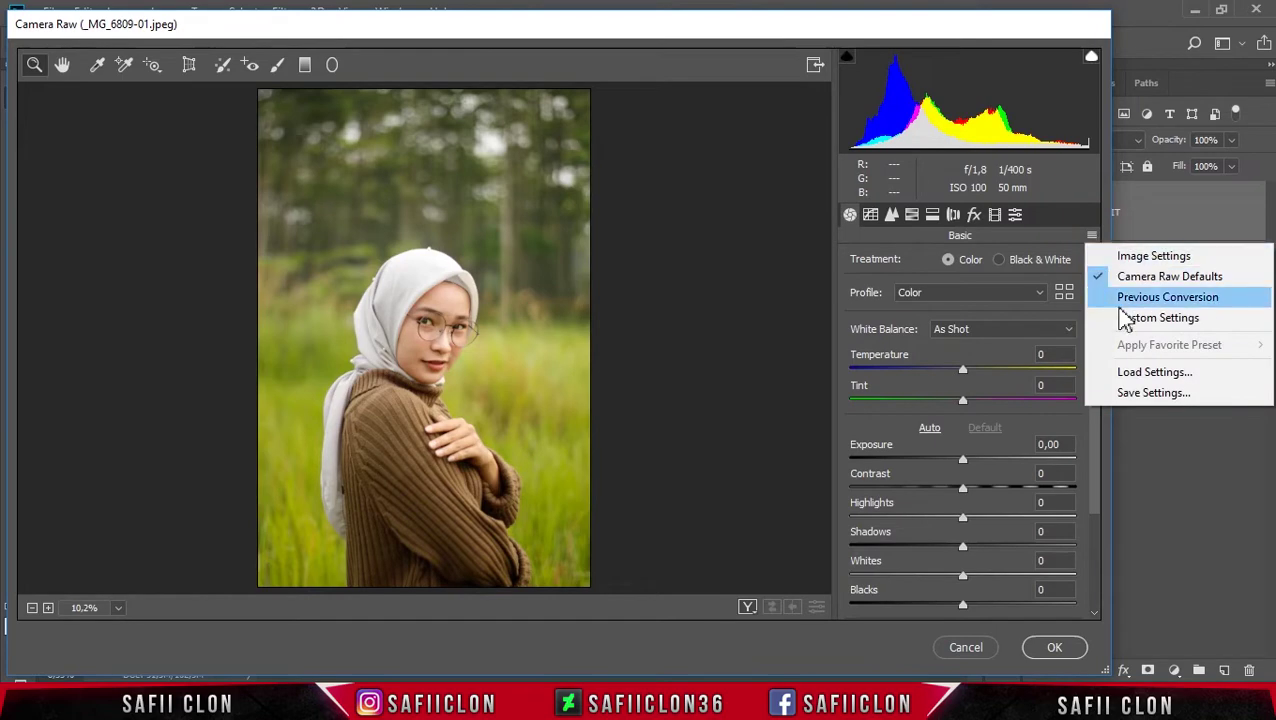
left_click(1153, 372)
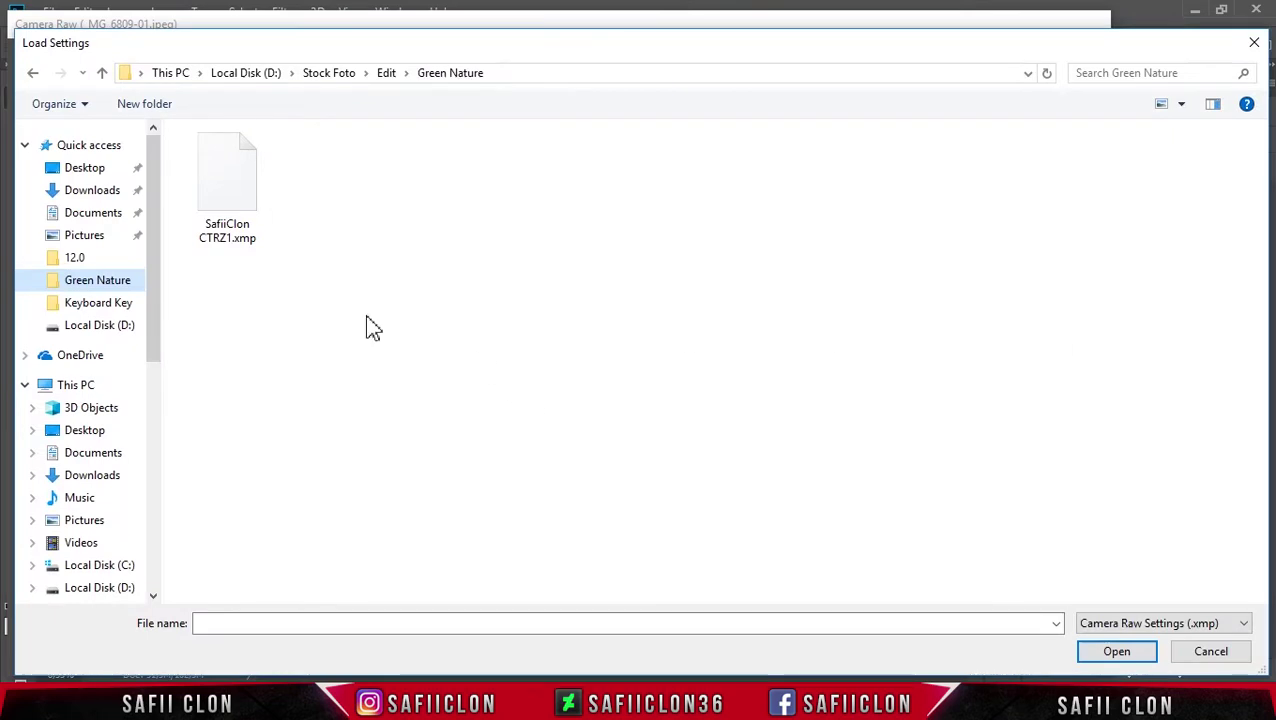
left_click(242, 192)
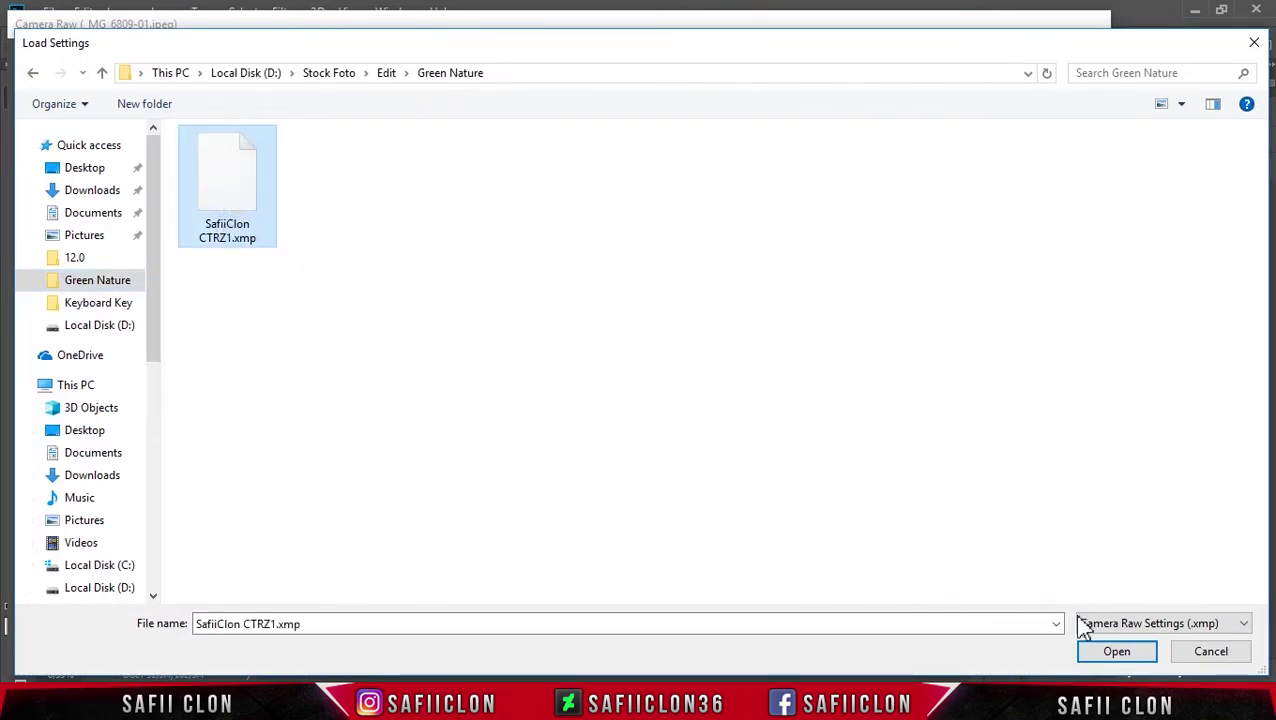
left_click(1118, 655)
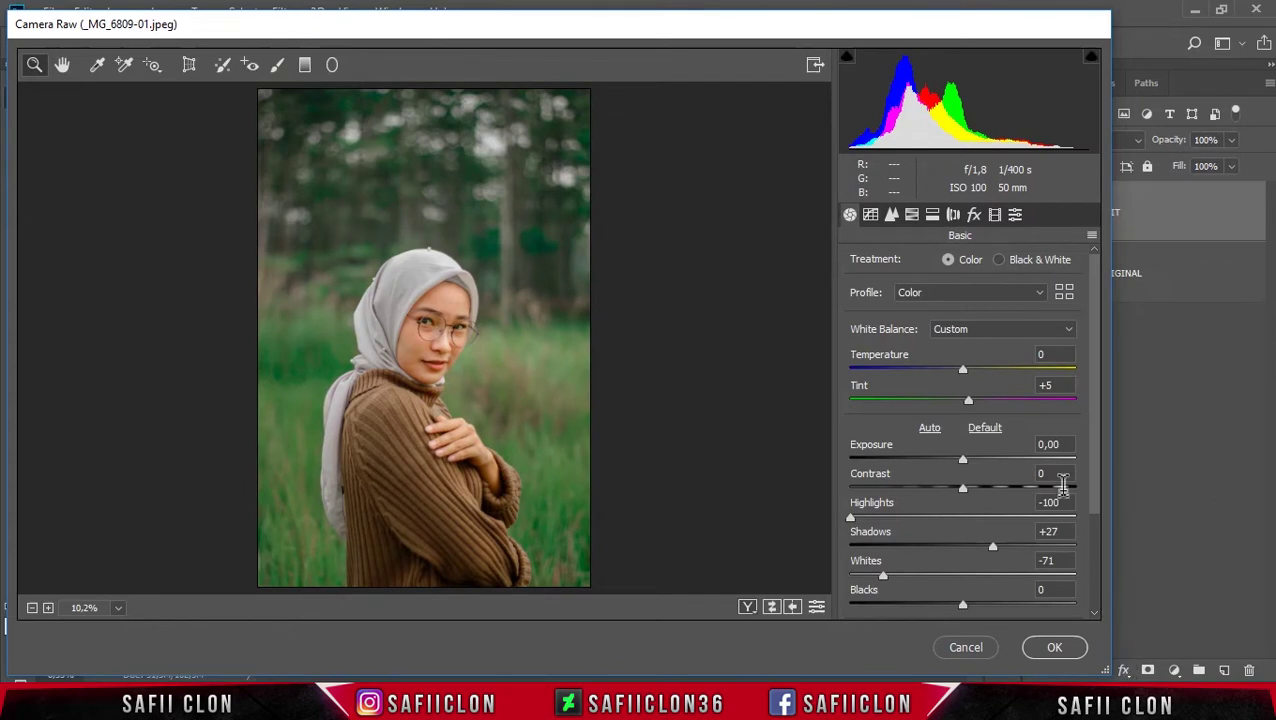
Set Clarity to +8 in the basic Camera Raw adjustments
left_click_drag(1097, 320, 1104, 425)
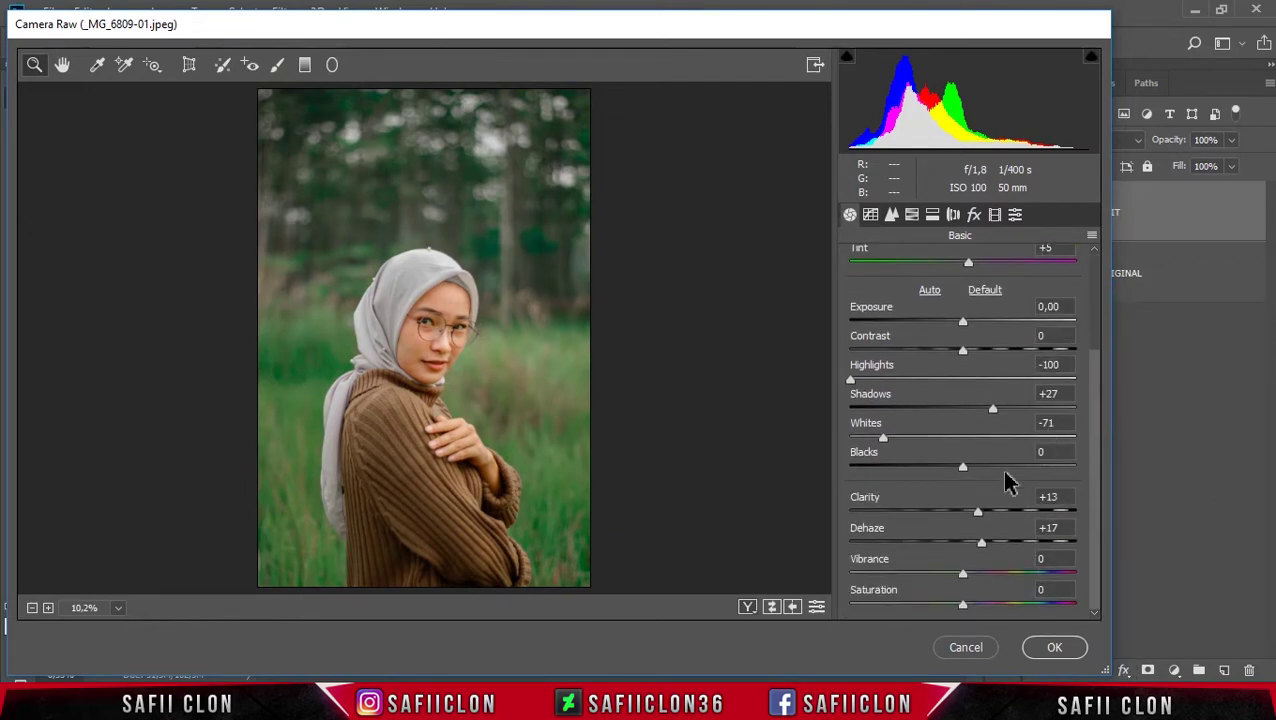
left_click(978, 513)
left_click_drag(974, 511, 971, 511)
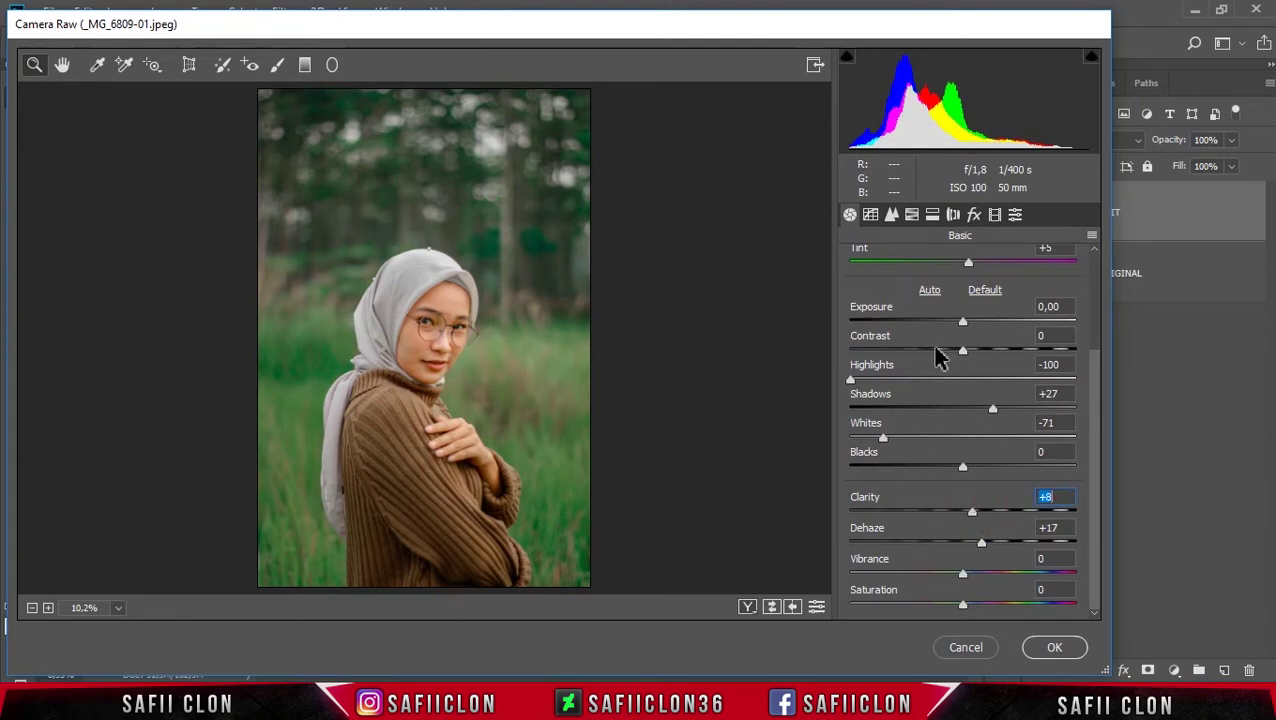
In the HSL luminance adjustments, set Oranges to +26 and Reds to +30
left_click(912, 216)
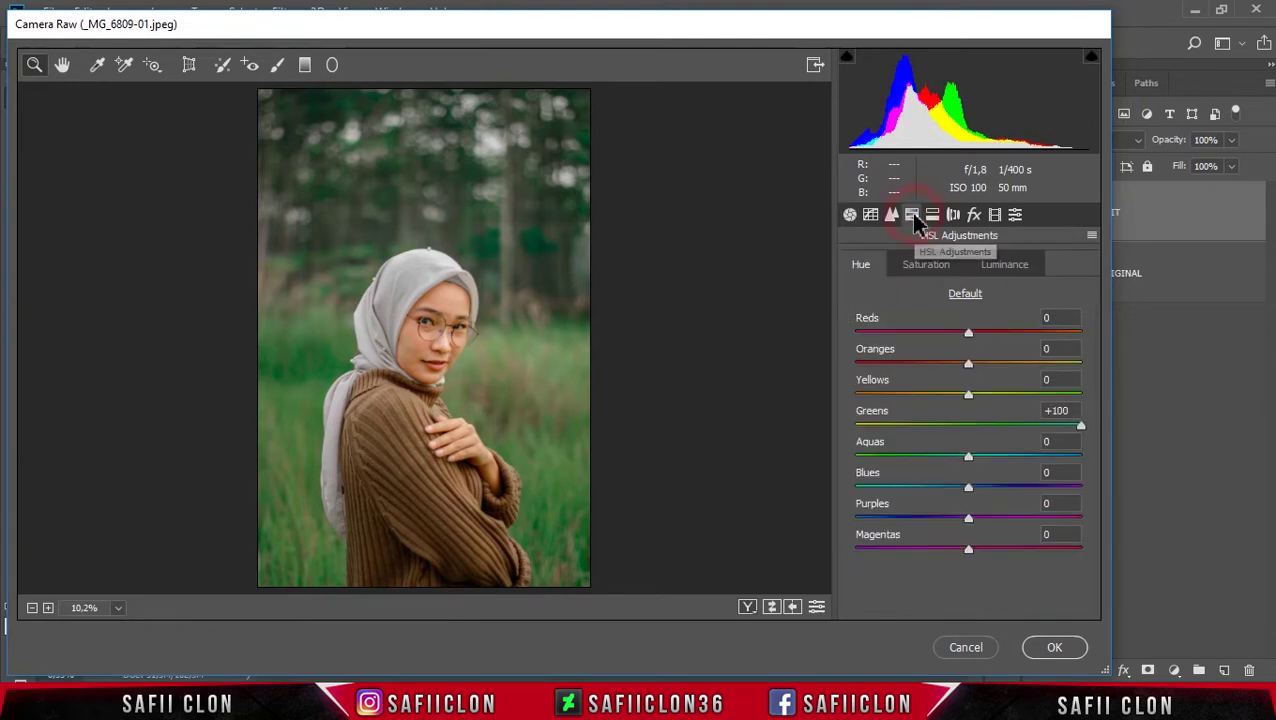
left_click(1018, 266)
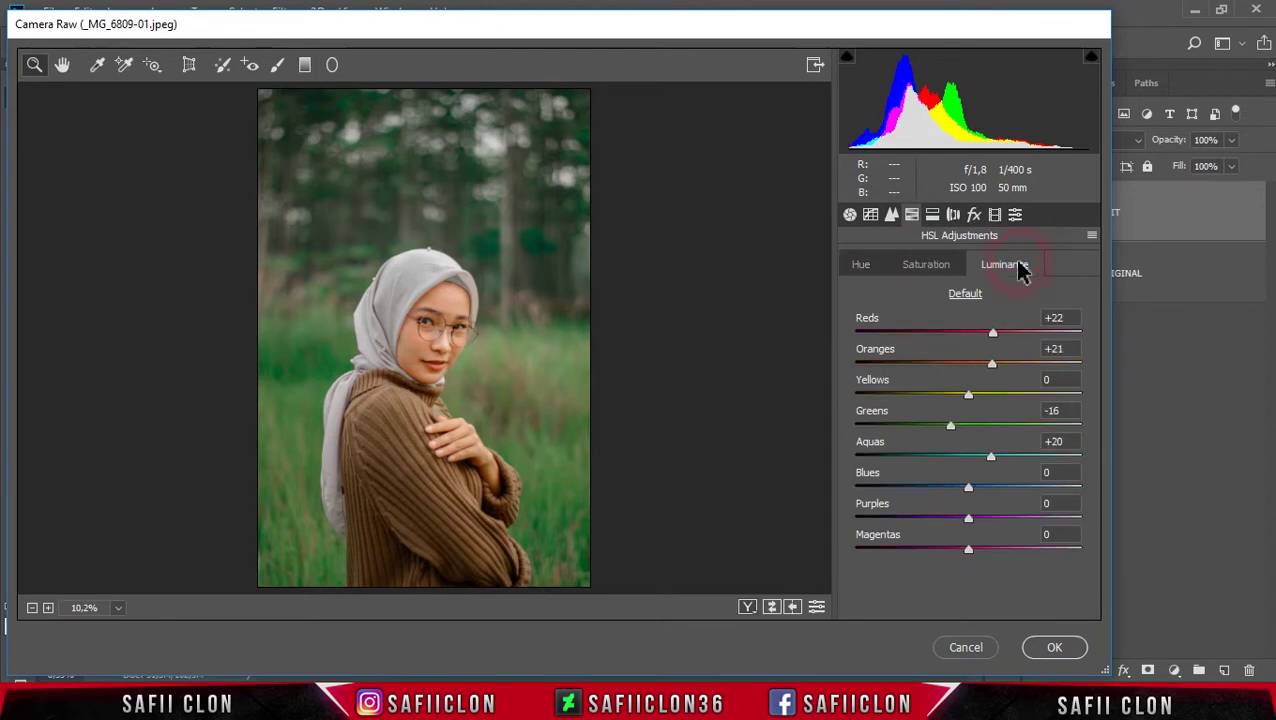
left_click_drag(991, 363, 998, 364)
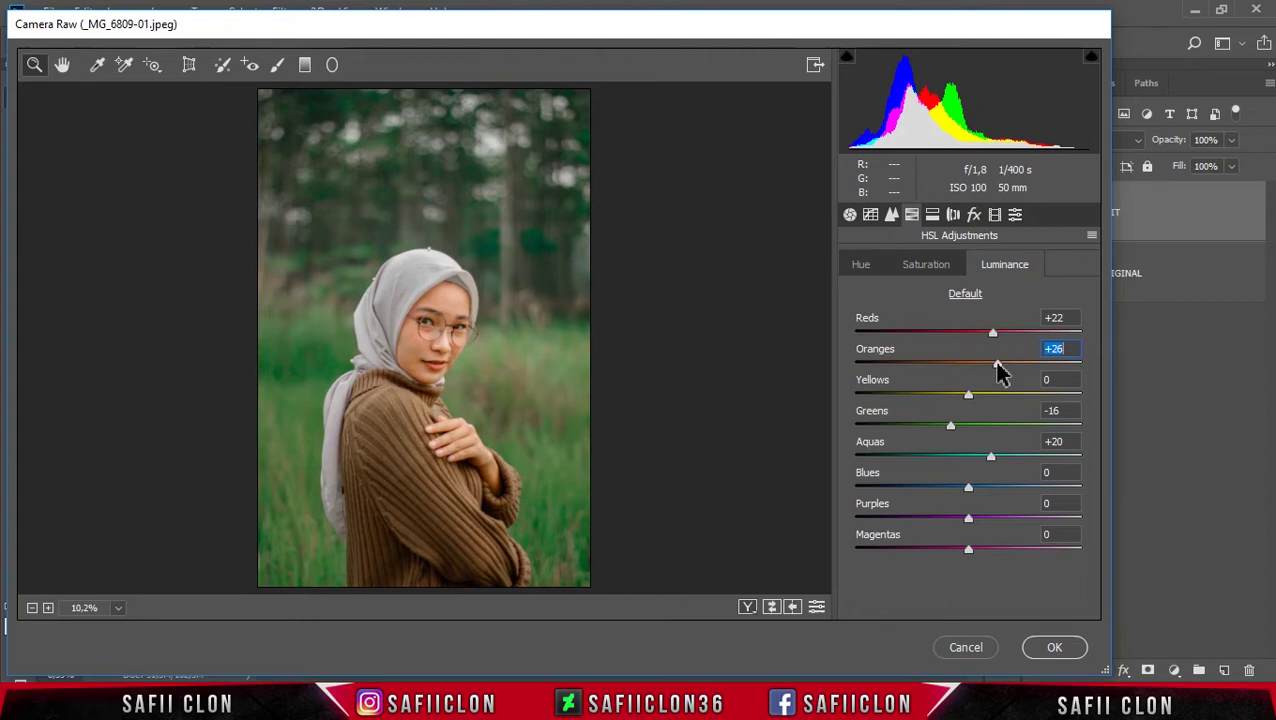
left_click_drag(991, 333, 998, 330)
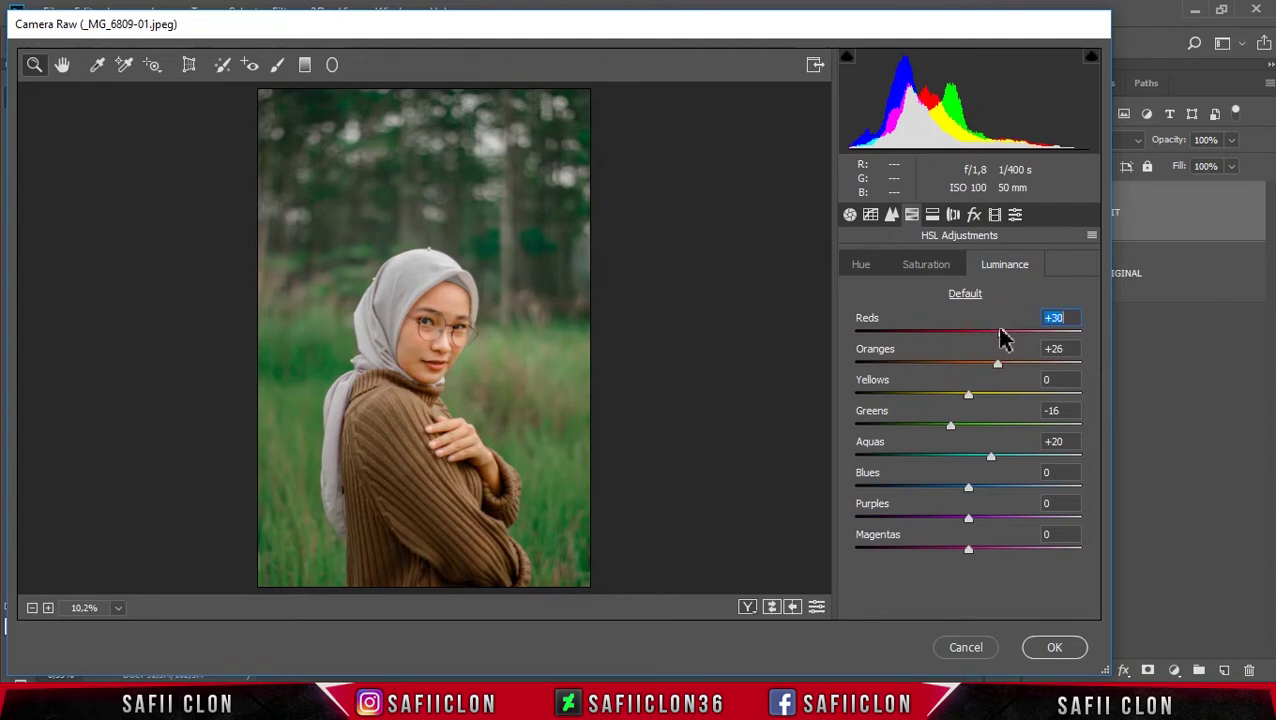
Cycle through the before/after views to compare the portrait, and apply the Camera Raw adjustments
left_click(850, 215)
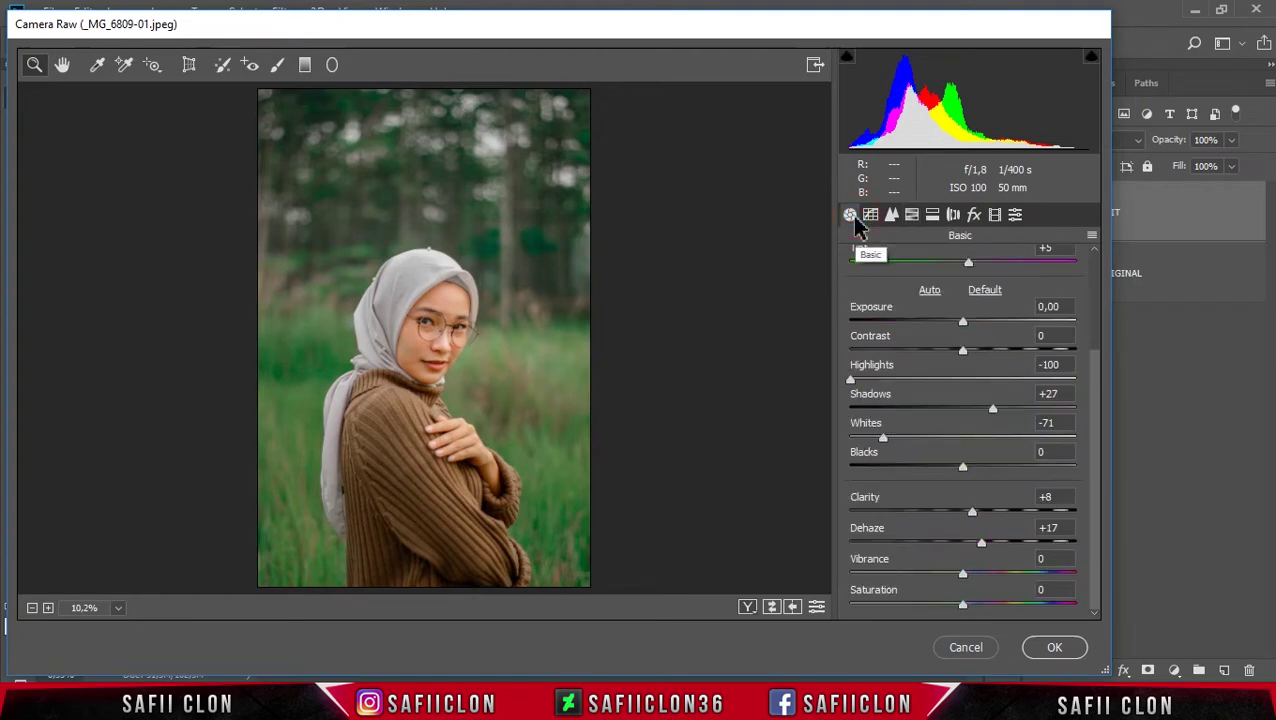
left_click(747, 607)
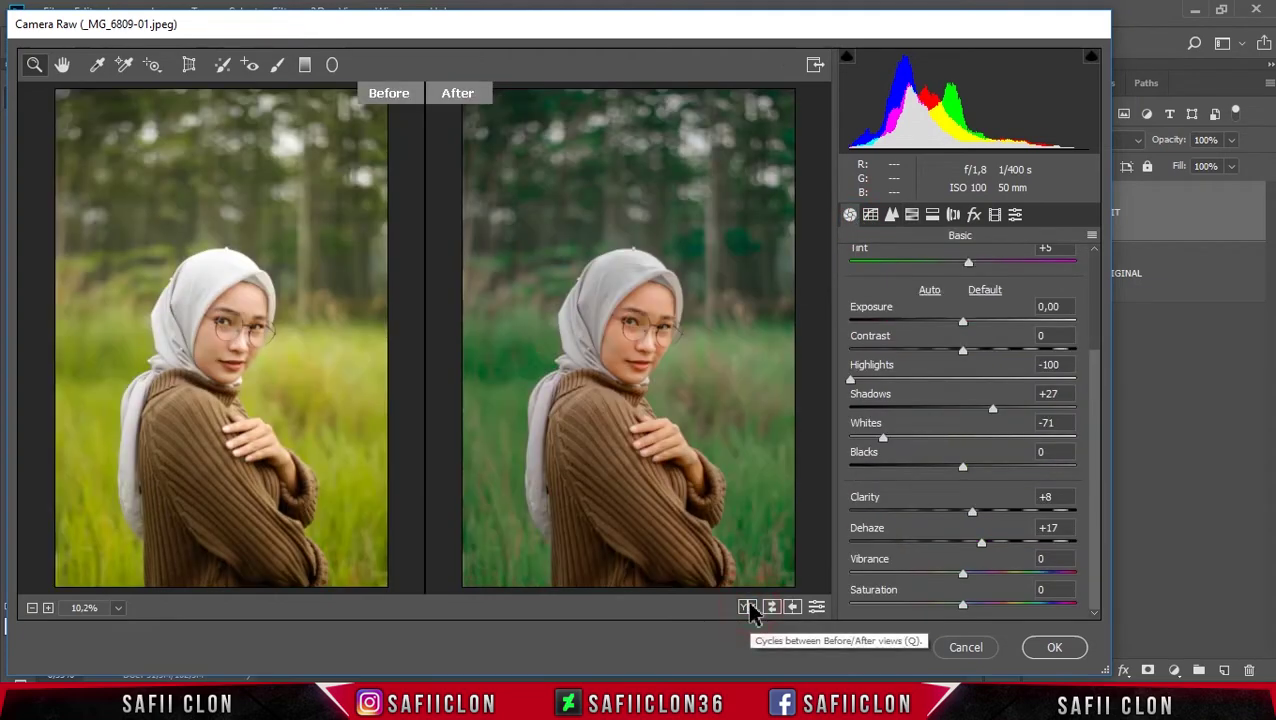
left_click(747, 607)
left_click(747, 607)
left_click(747, 607)
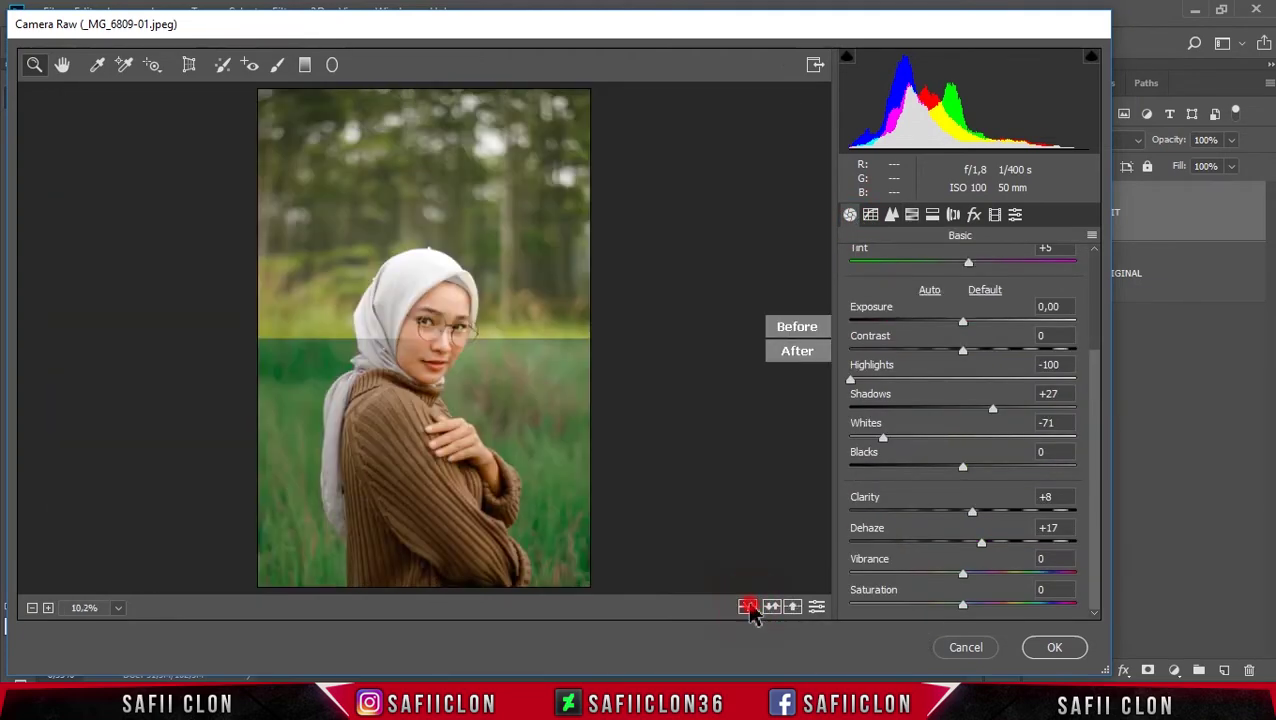
left_click(747, 607)
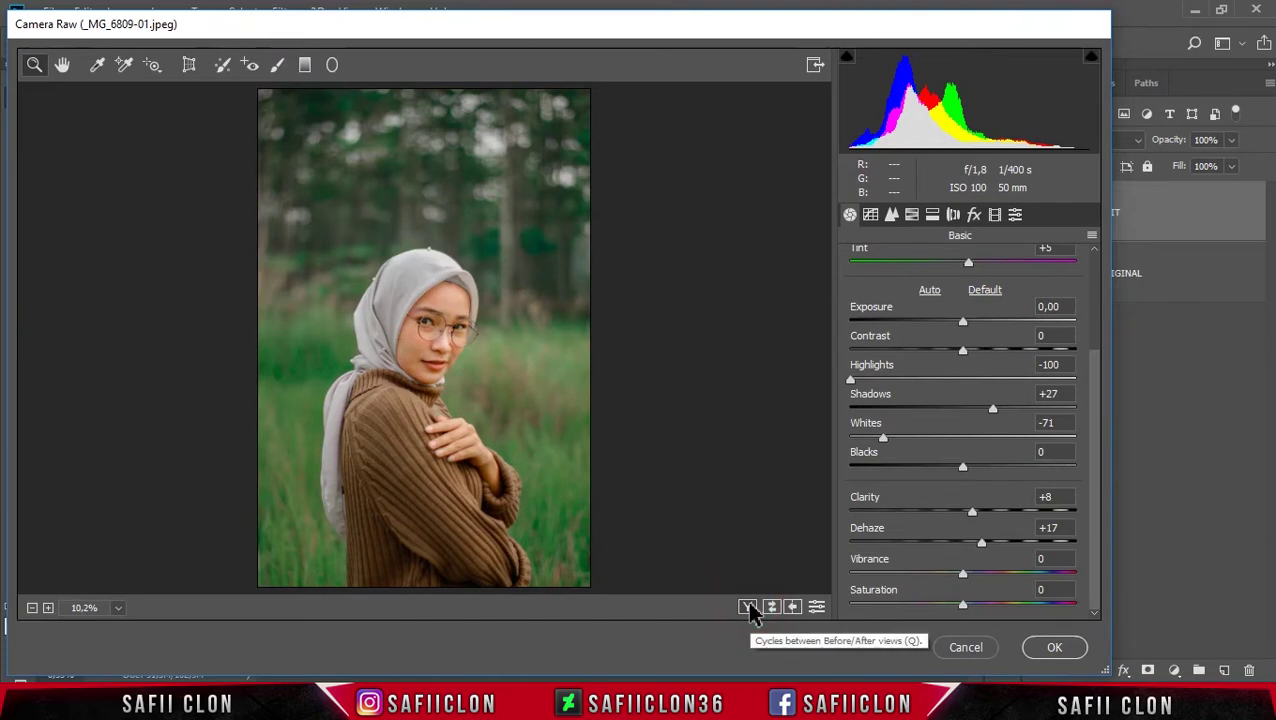
left_click(1054, 648)
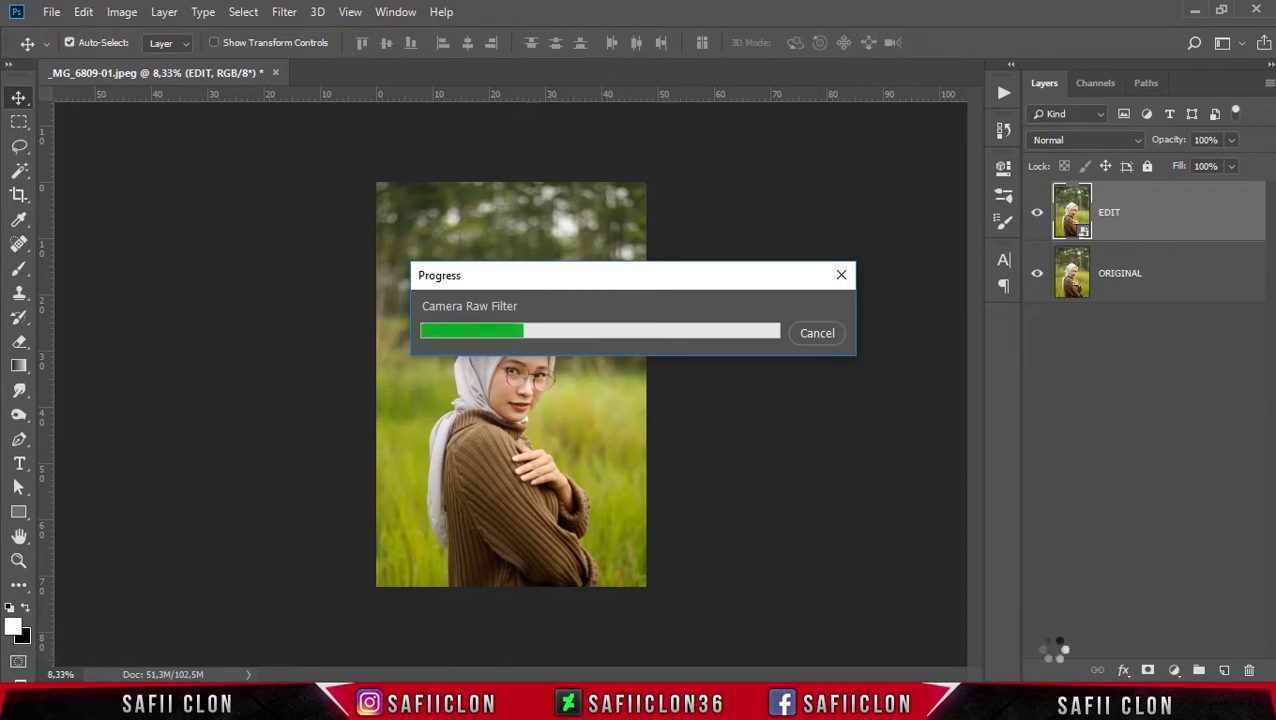
Add a Gradient Map adjustment layer above the EDIT layer
left_click(1163, 205)
key("ctrl+plus")
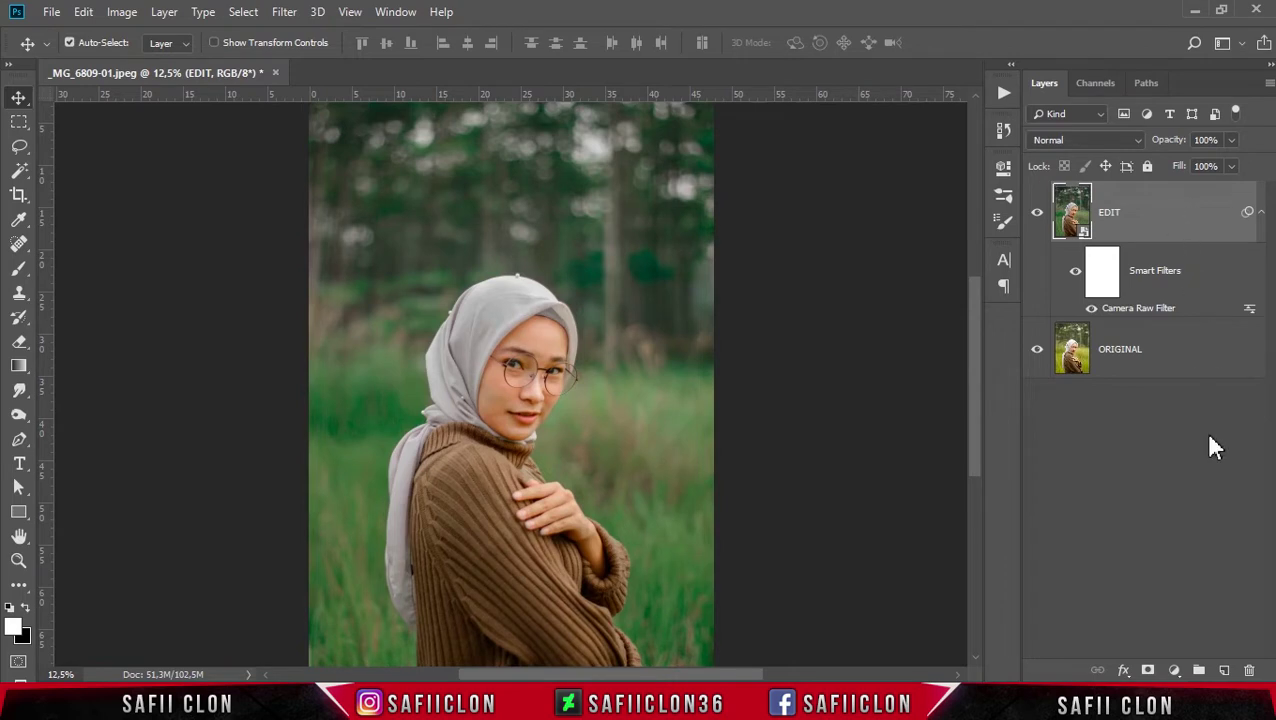
left_click(1175, 670)
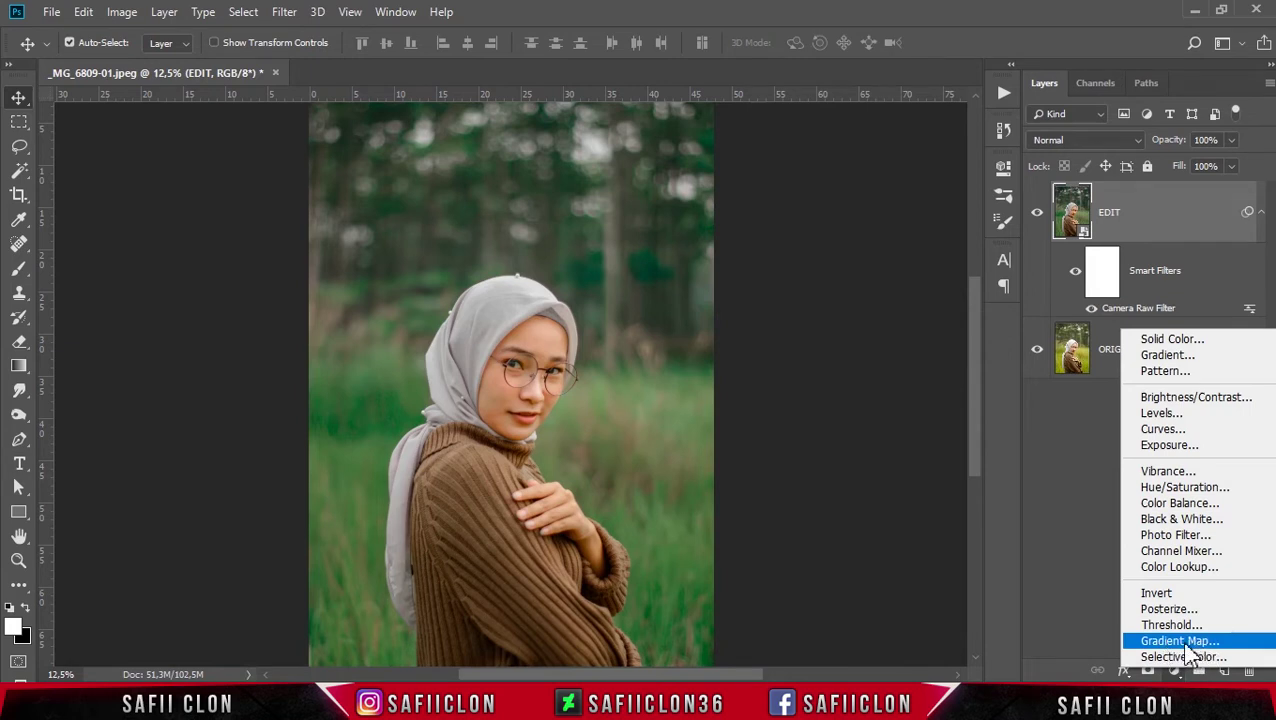
left_click(1180, 641)
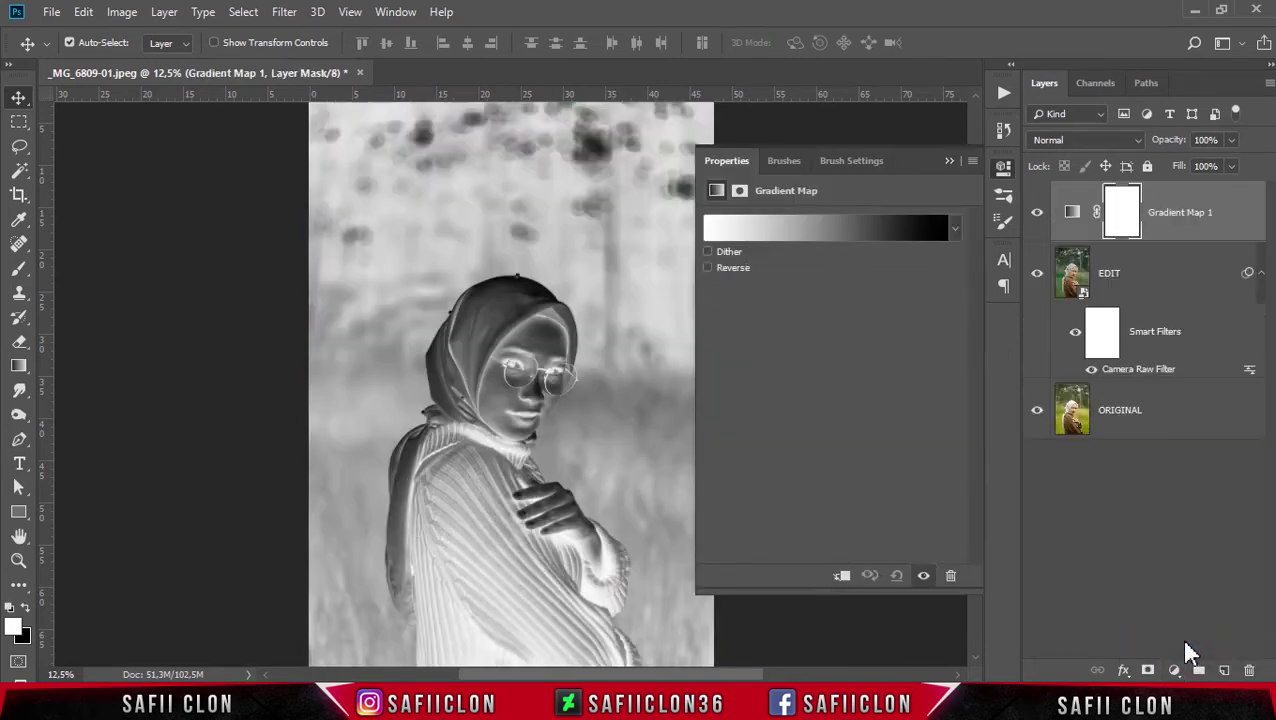
Edit the gradient map's gradient, setting its starting colour stop to #1e3128 at location 19%
left_click(816, 228)
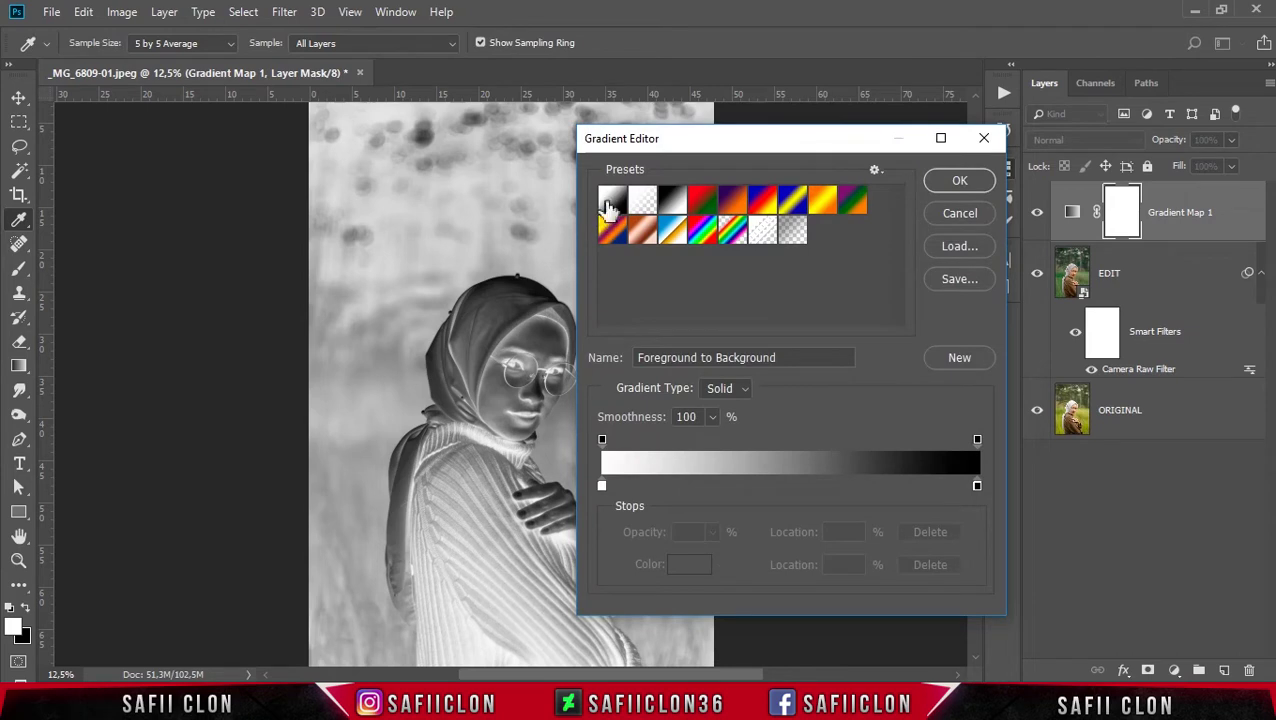
left_click(602, 487)
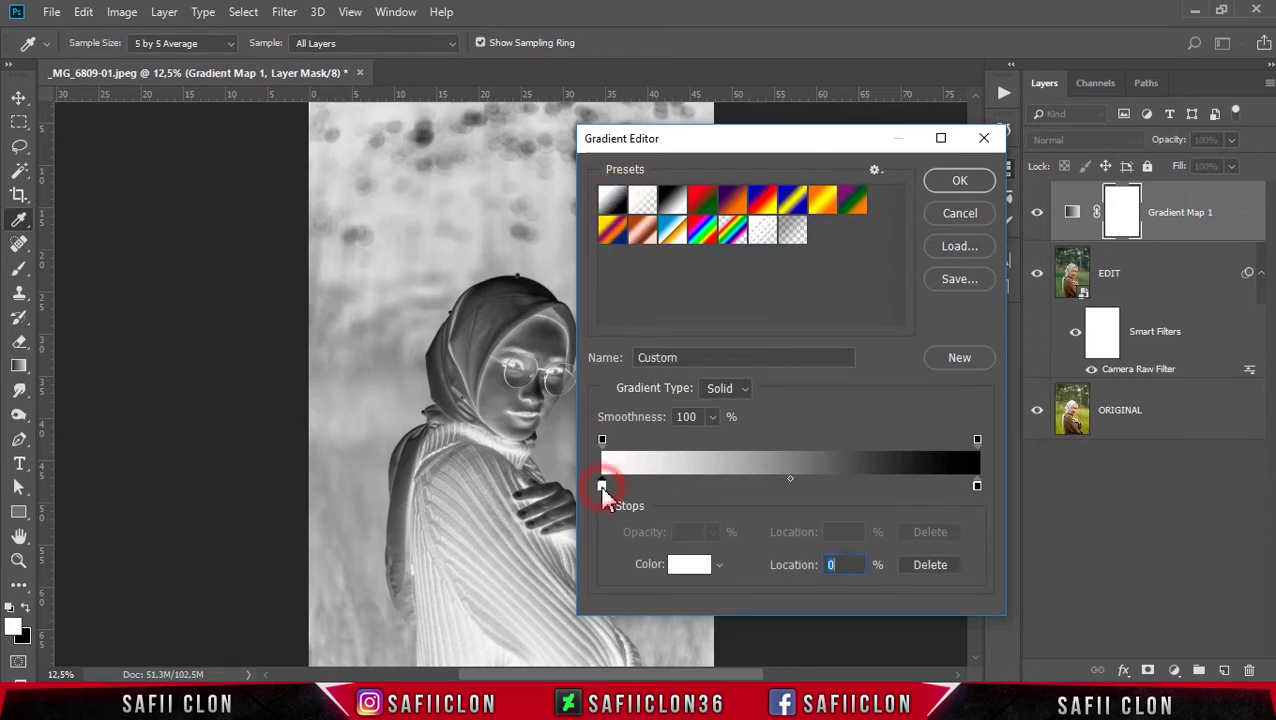
left_click(690, 566)
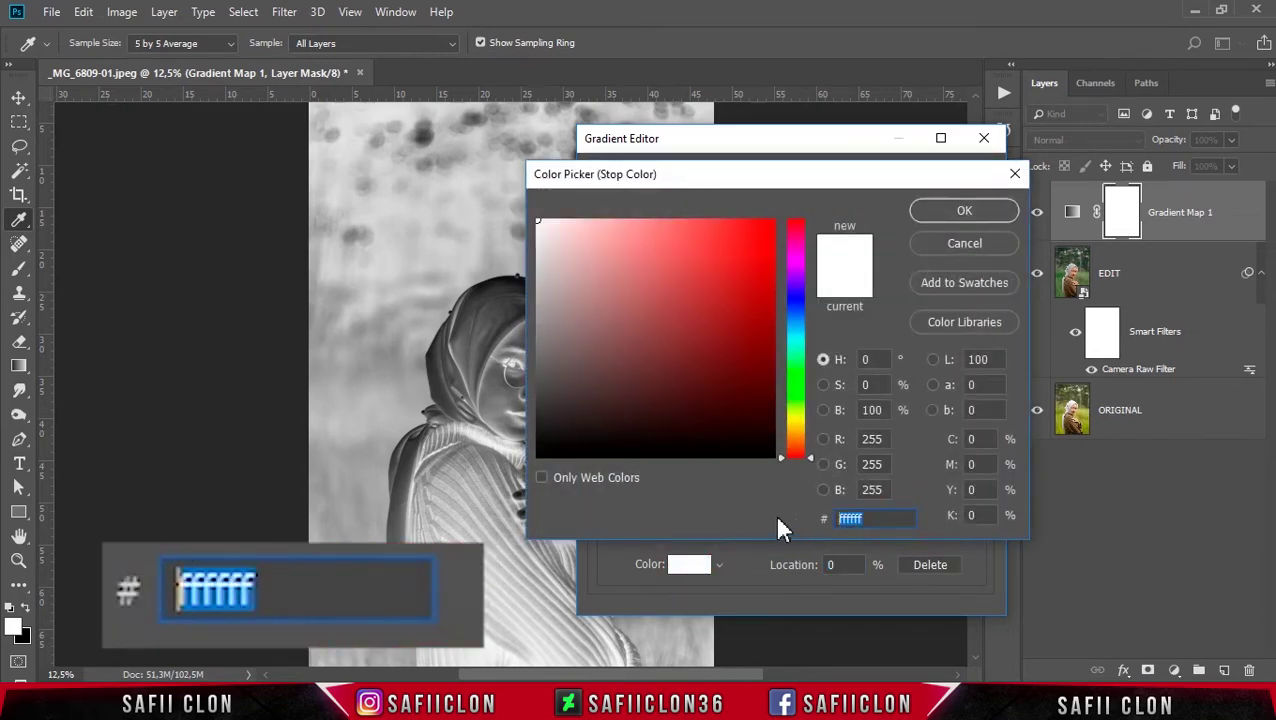
type("1")
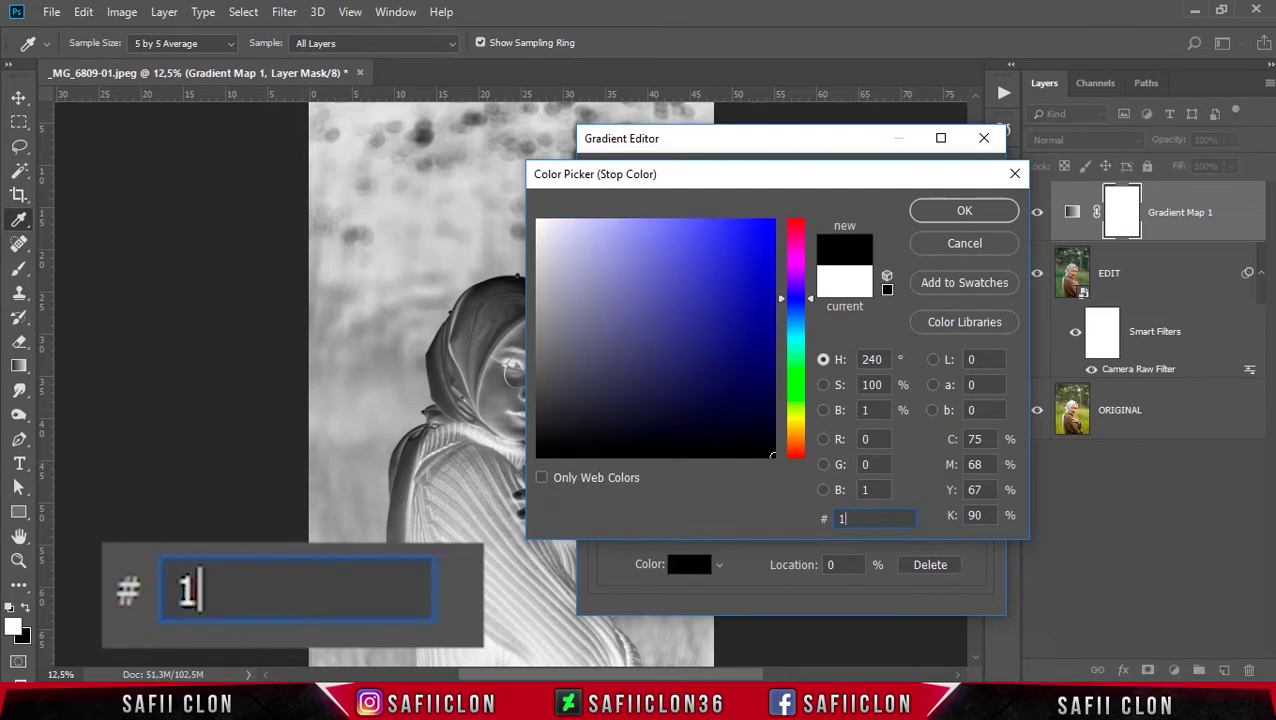
type("e3")
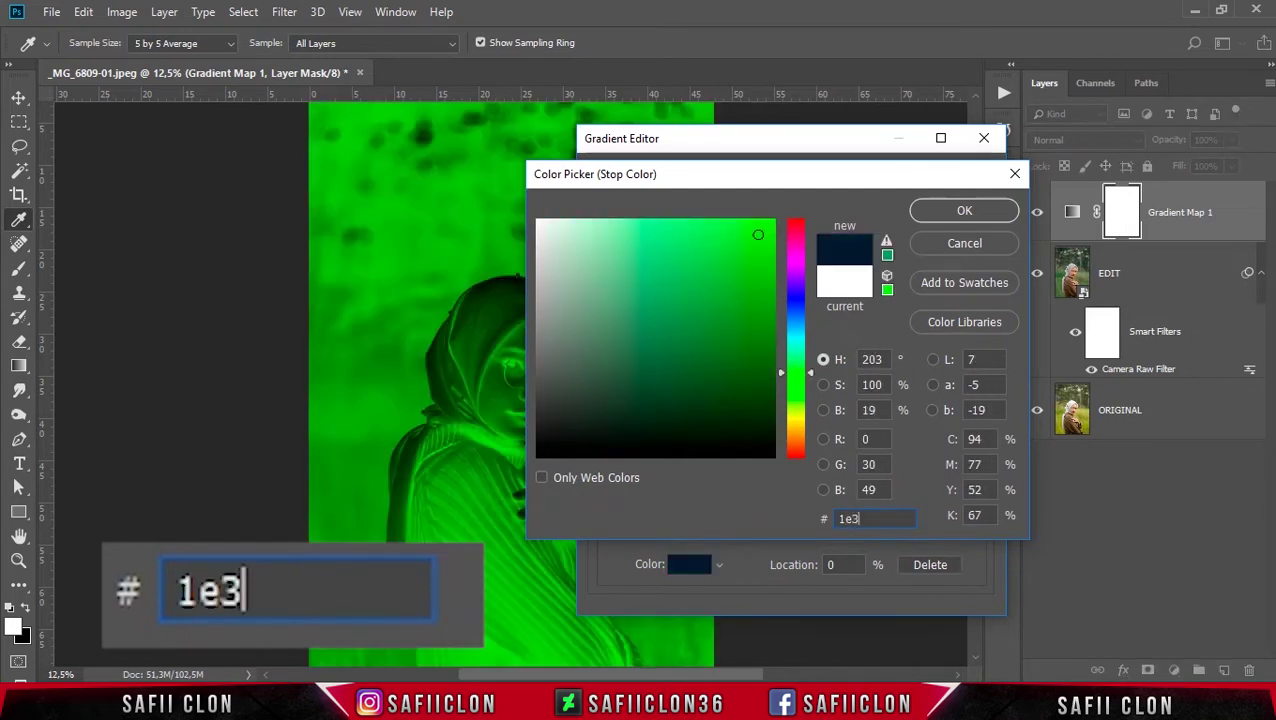
type("128")
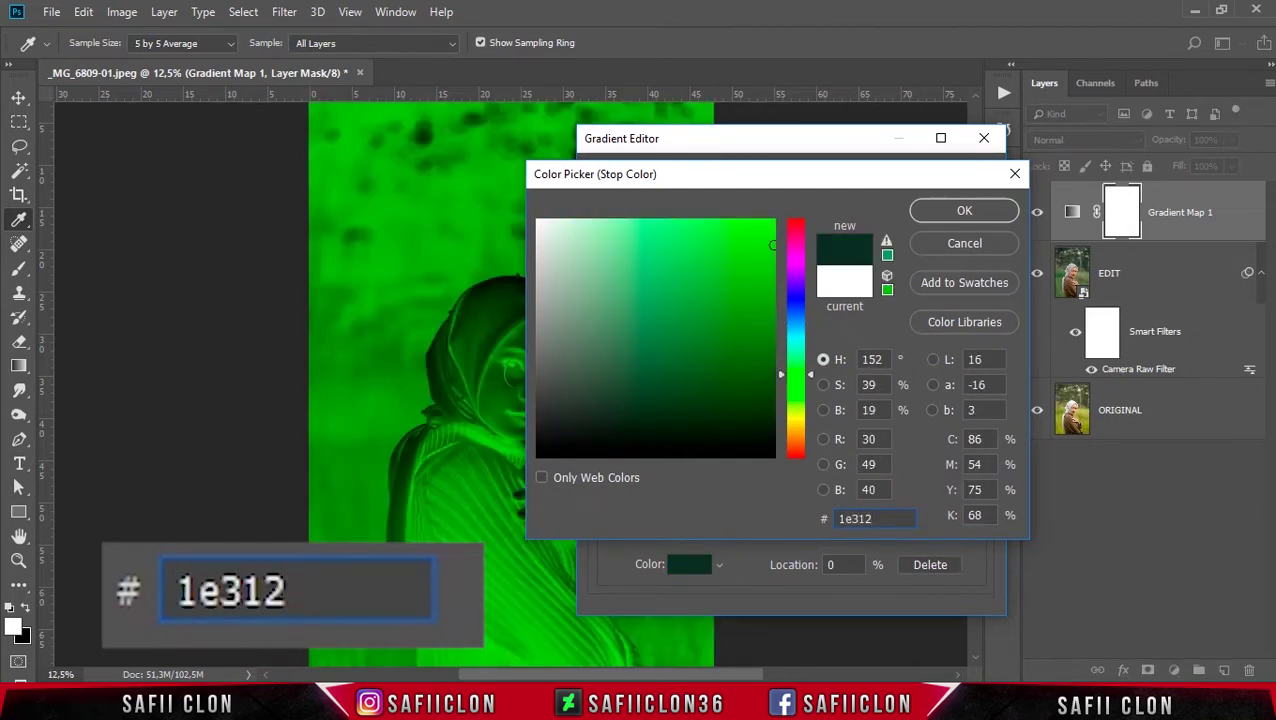
left_click(970, 208)
left_click_drag(786, 150, 916, 144)
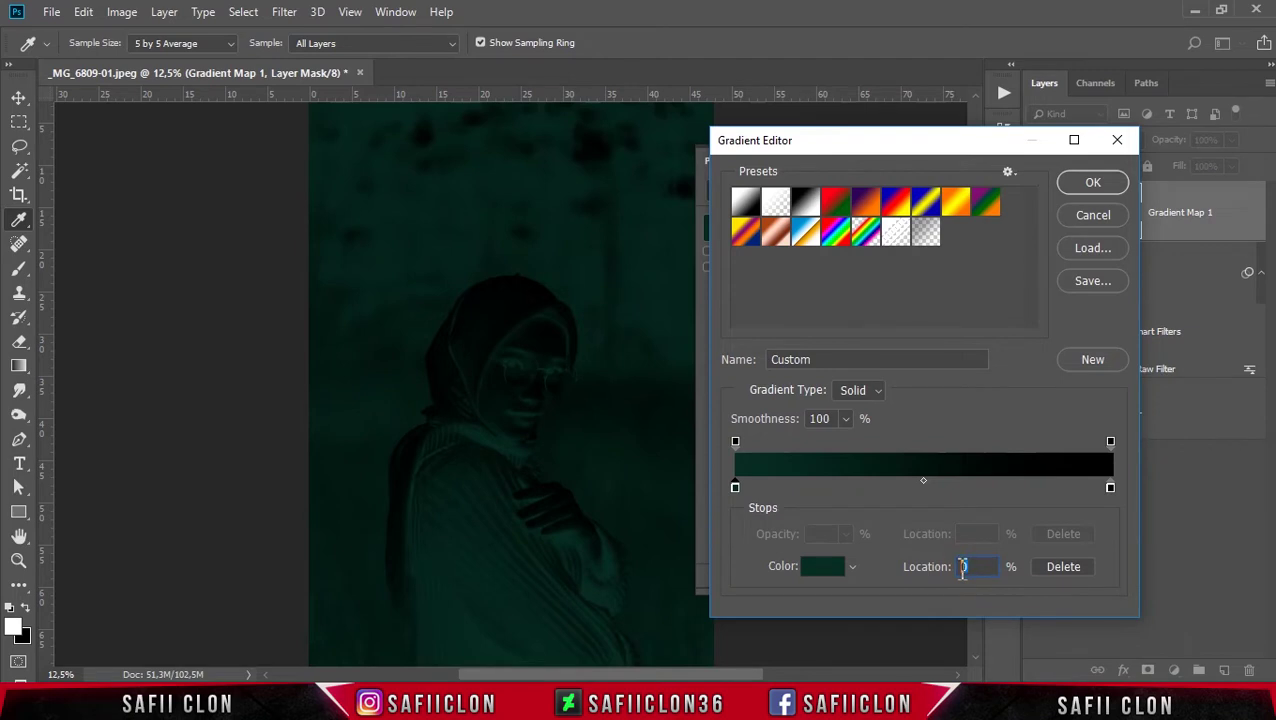
type("19")
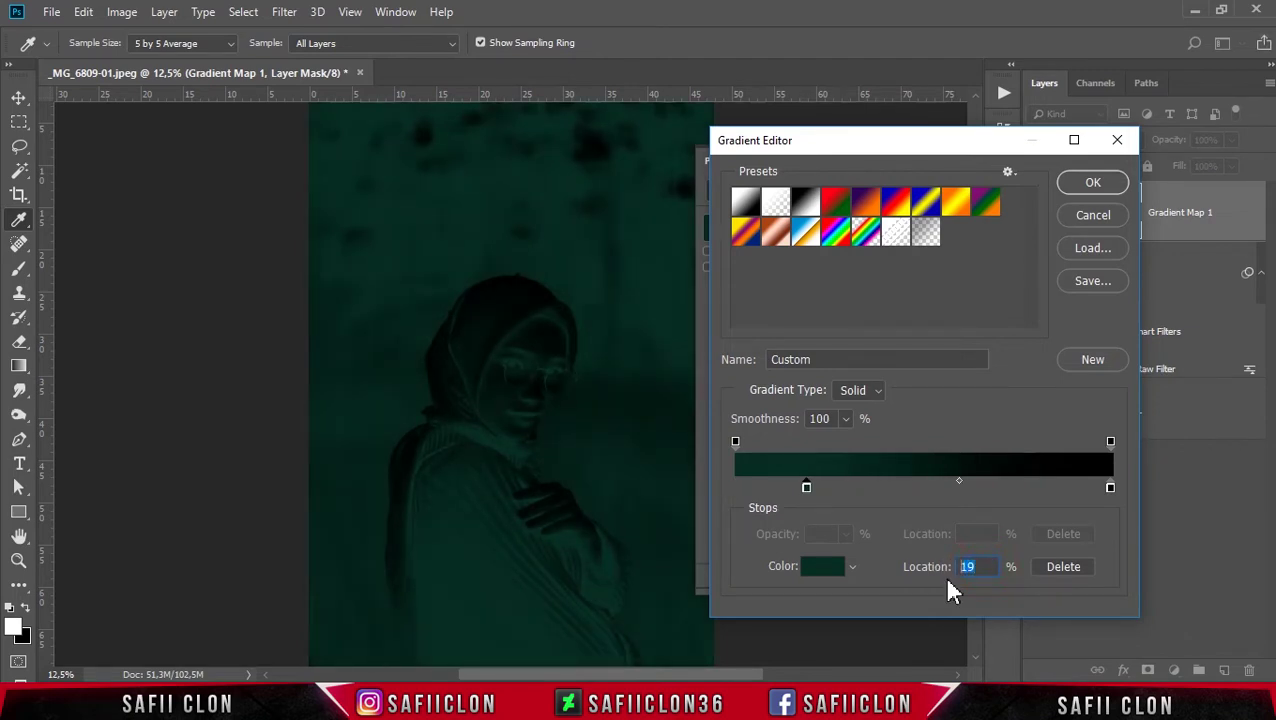
Set the gradient's ending colour stop to #626155 at location 38%
left_click(1110, 489)
left_click(815, 567)
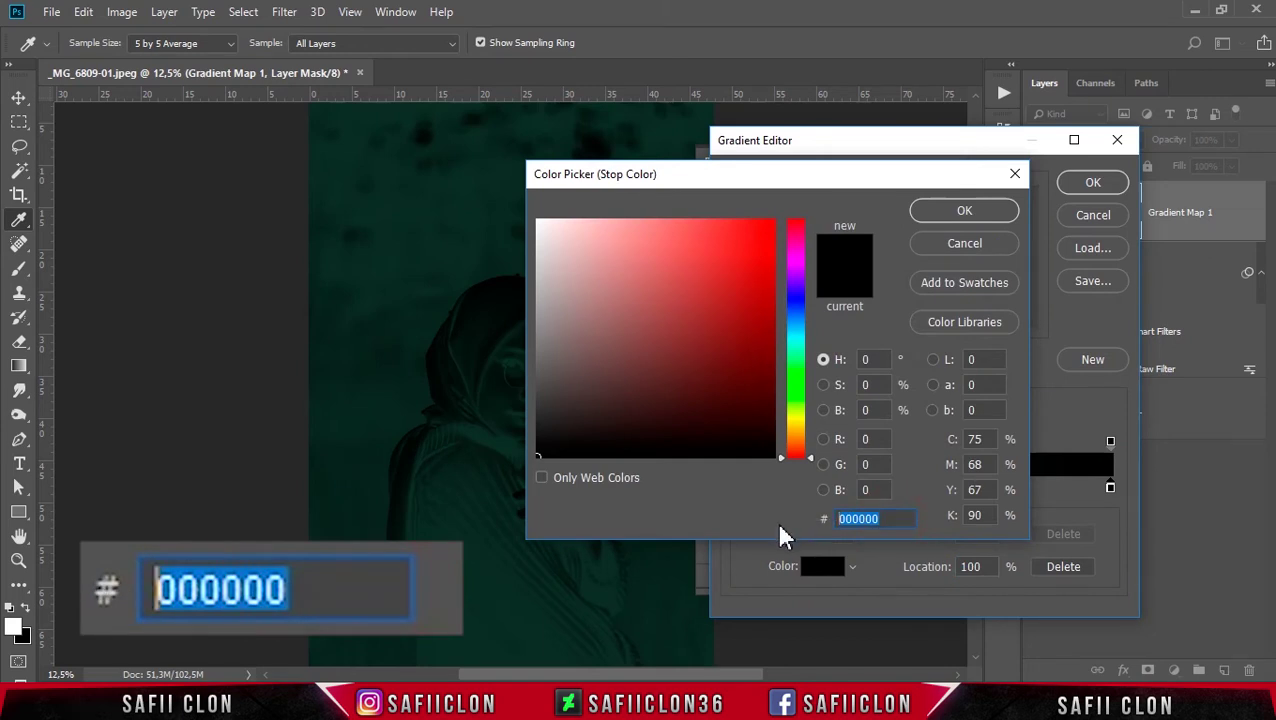
type("62")
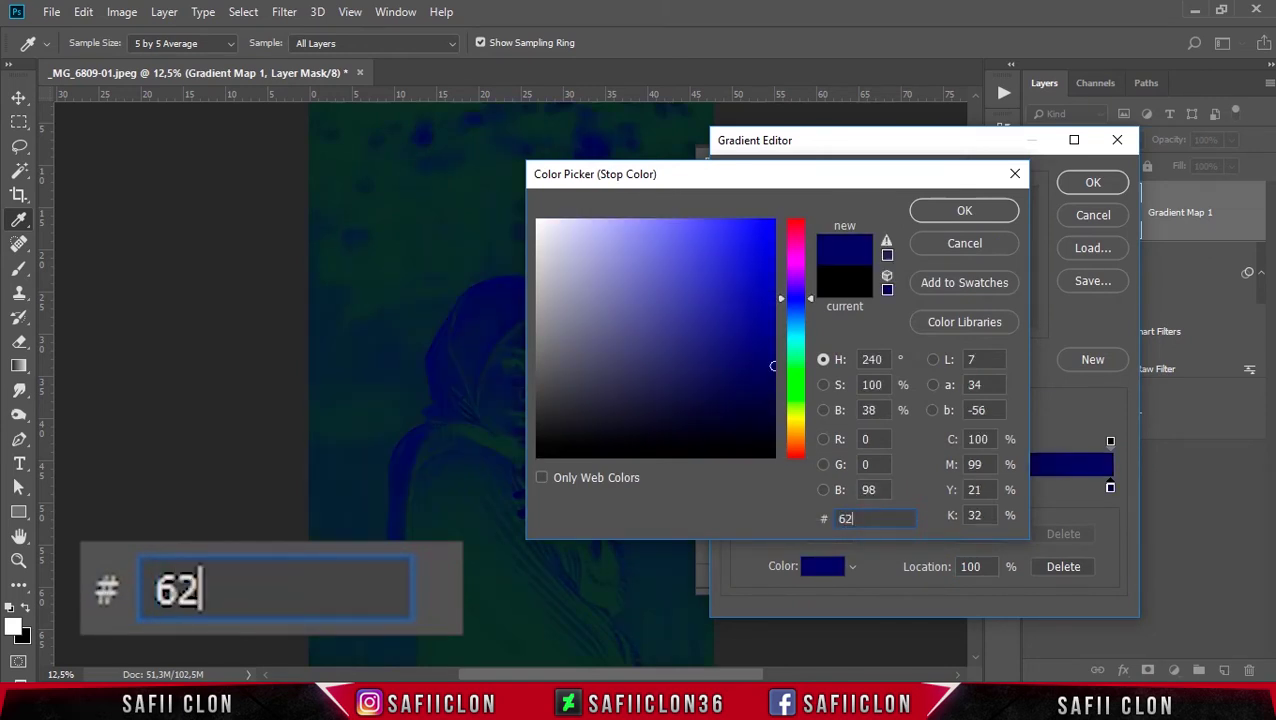
type("61")
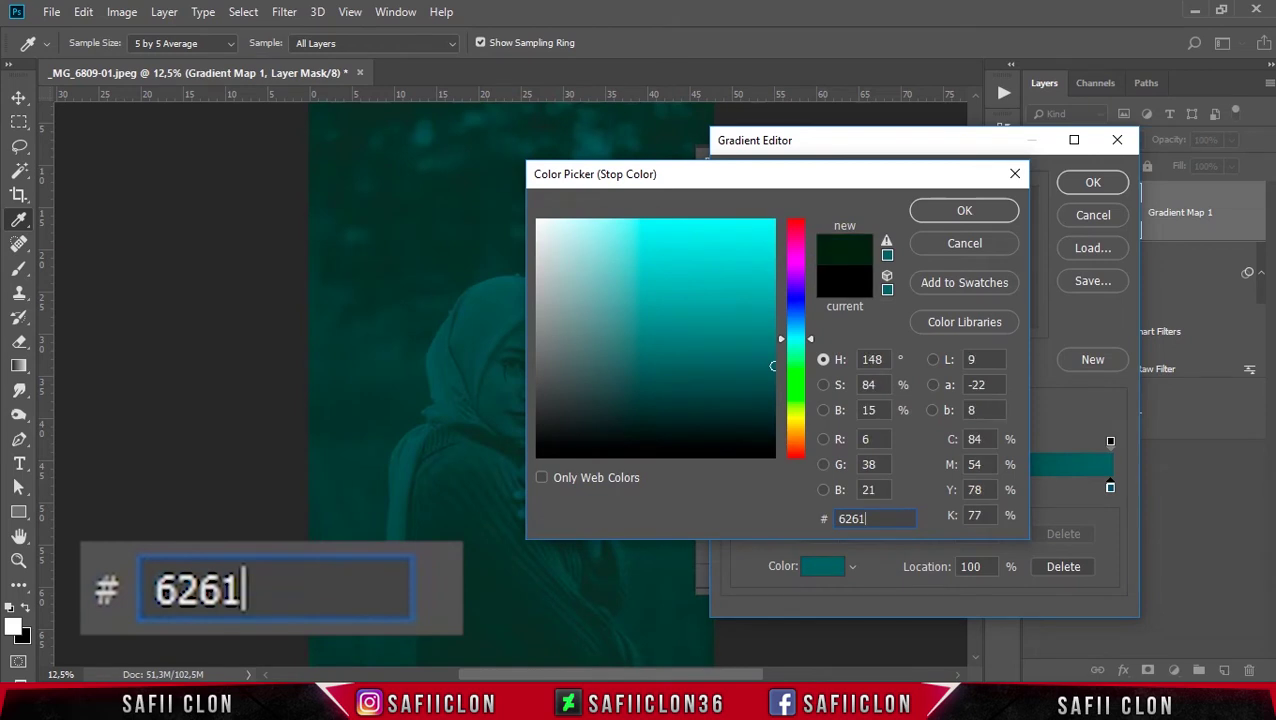
type("55")
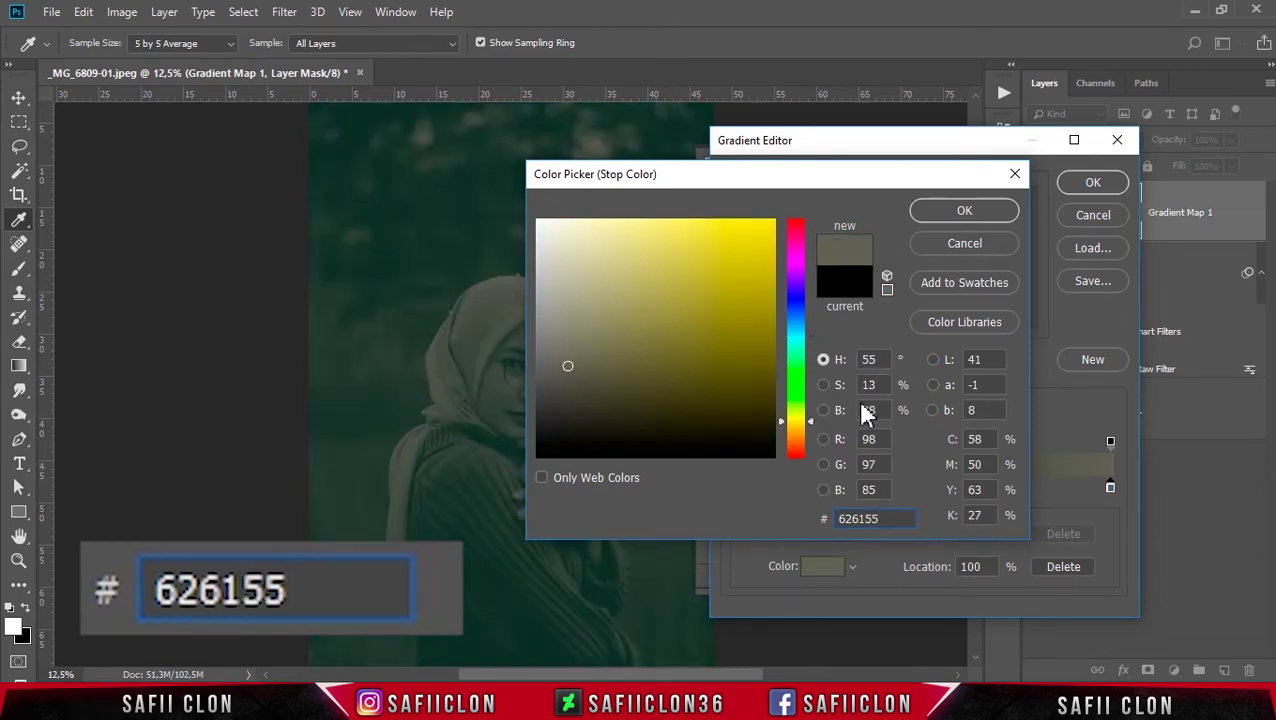
left_click(966, 210)
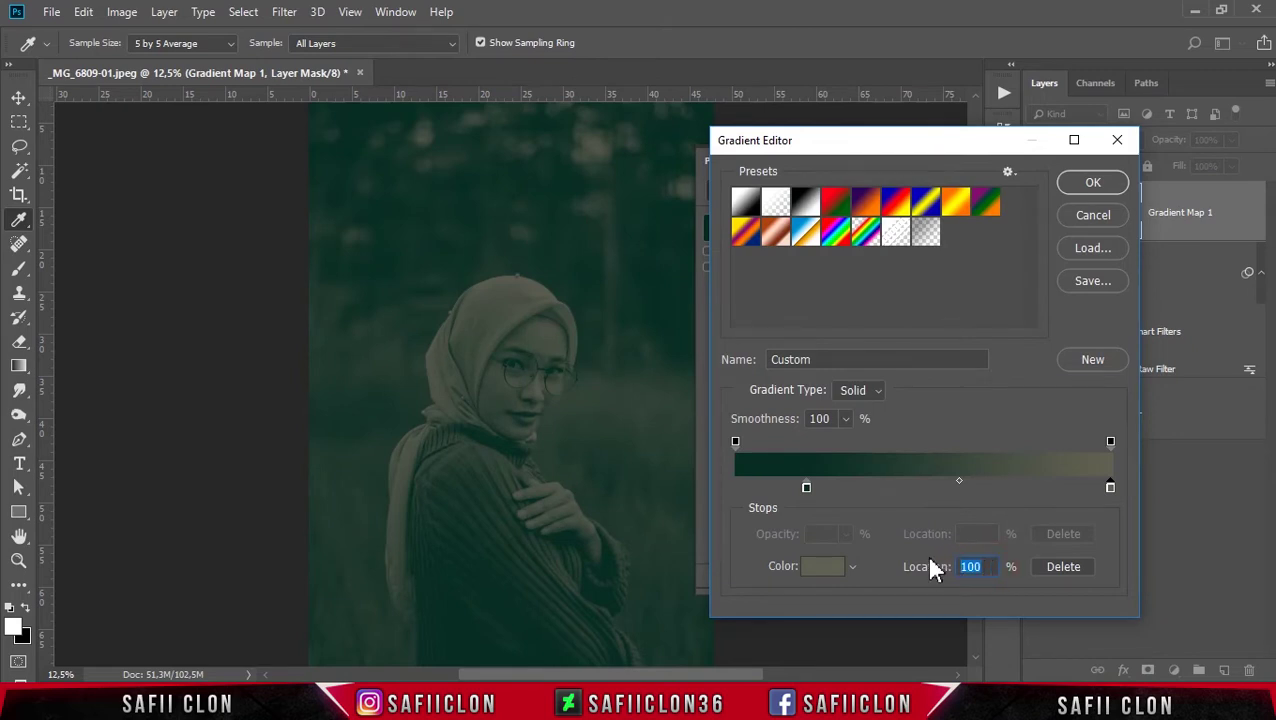
type("38")
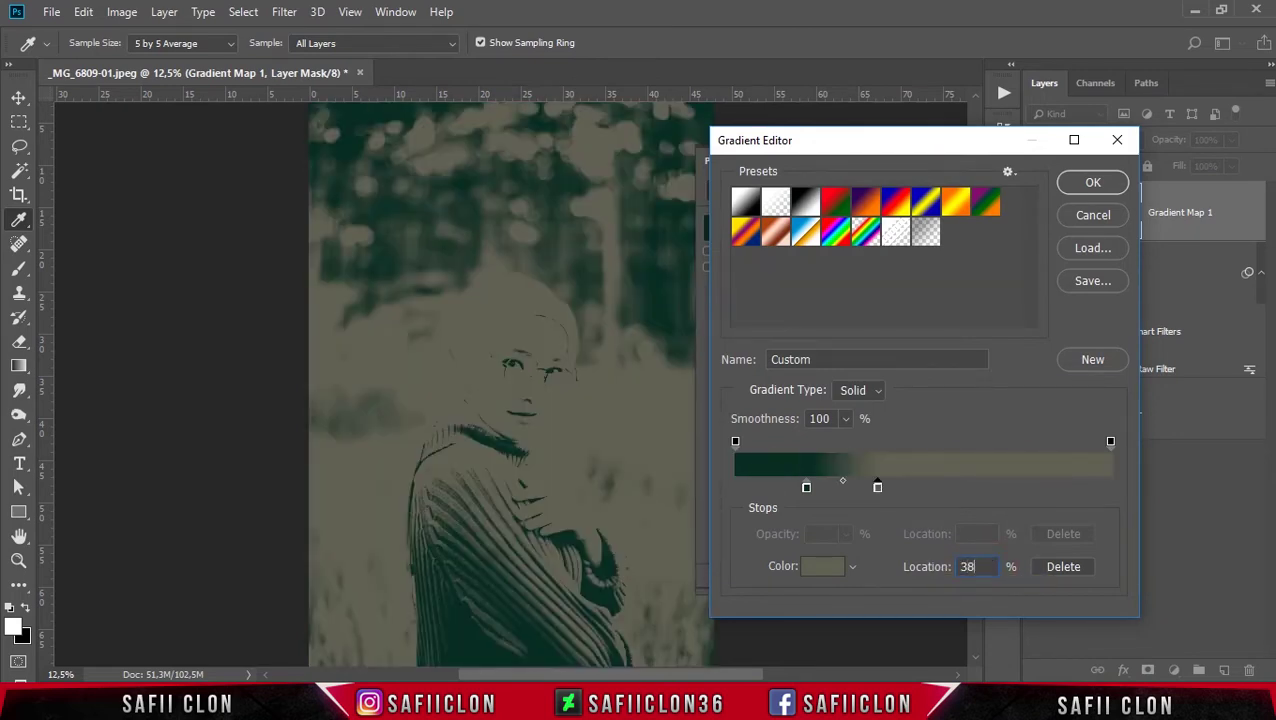
Add a third colour stop with #b5afac at location 71% and apply the custom gradient to the gradient map
left_click(1001, 490)
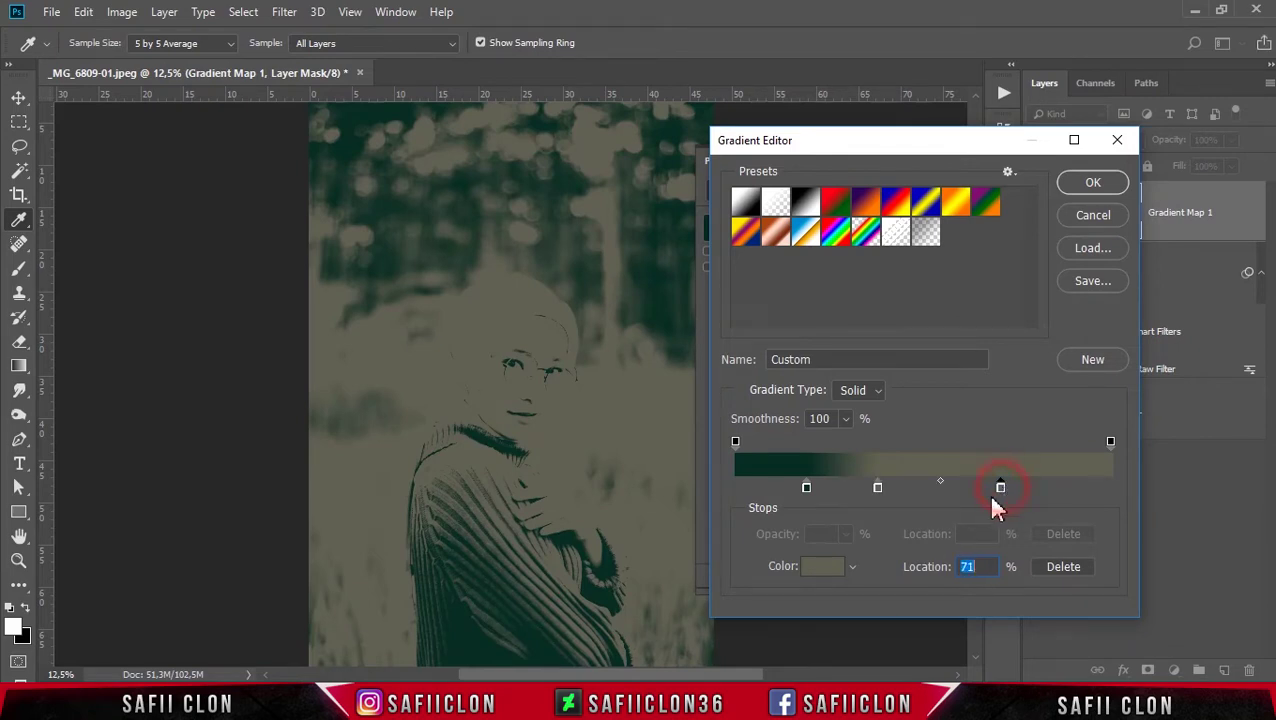
left_click(819, 570)
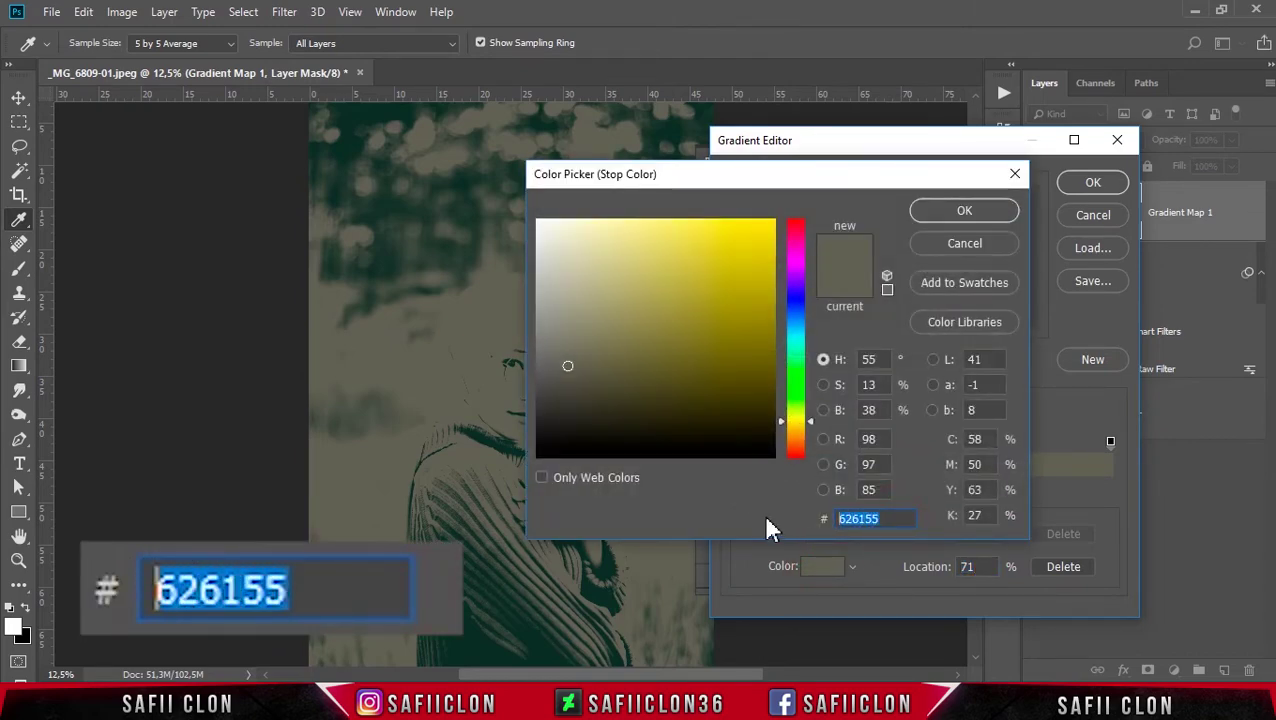
type("b5")
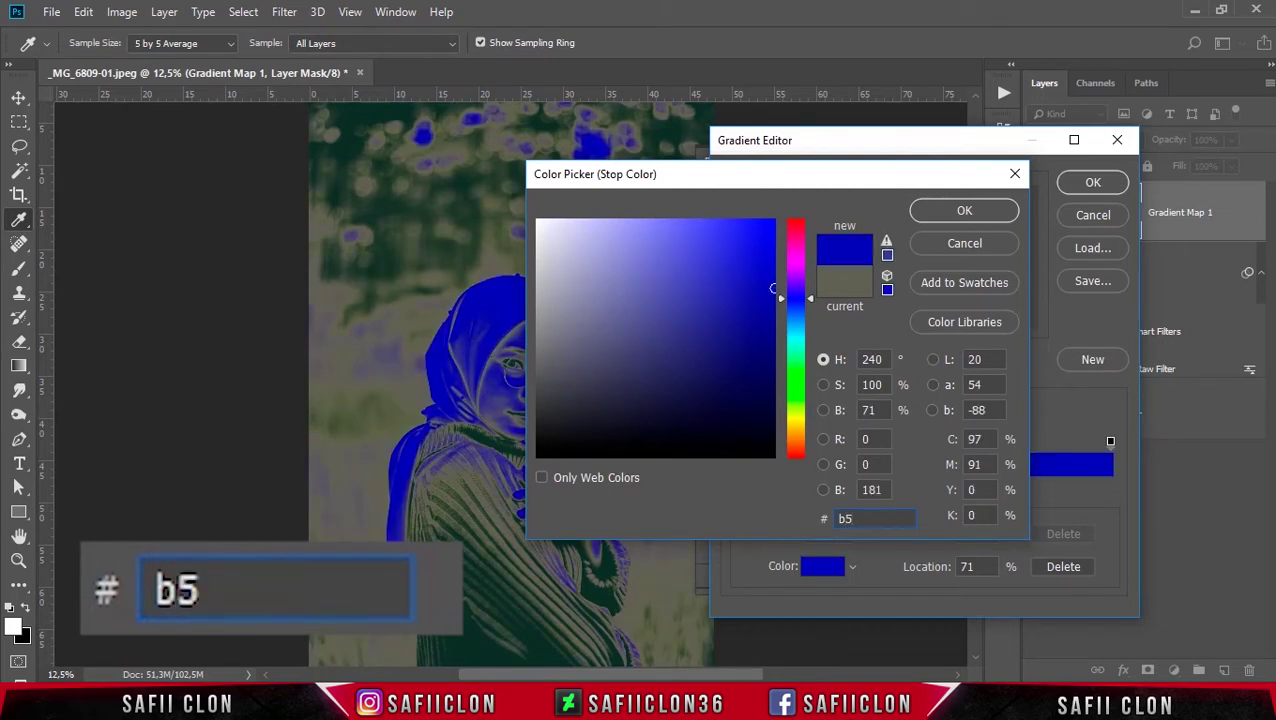
type("af")
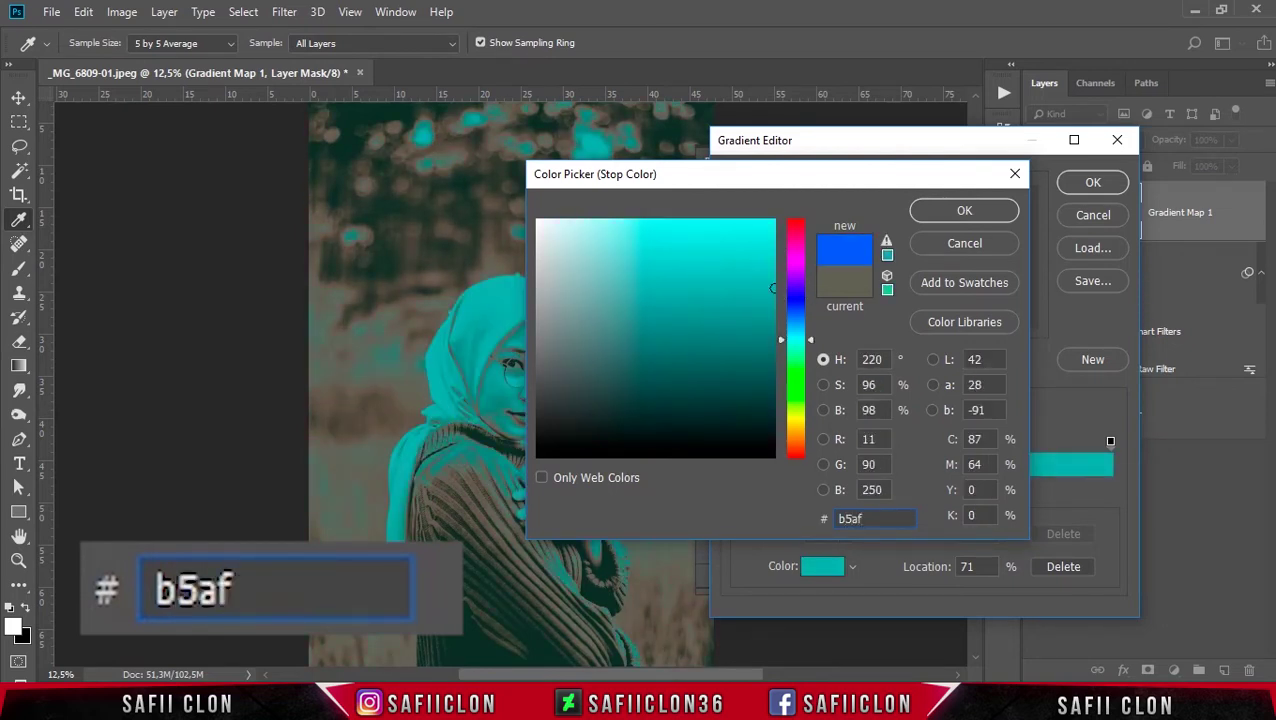
type("ac")
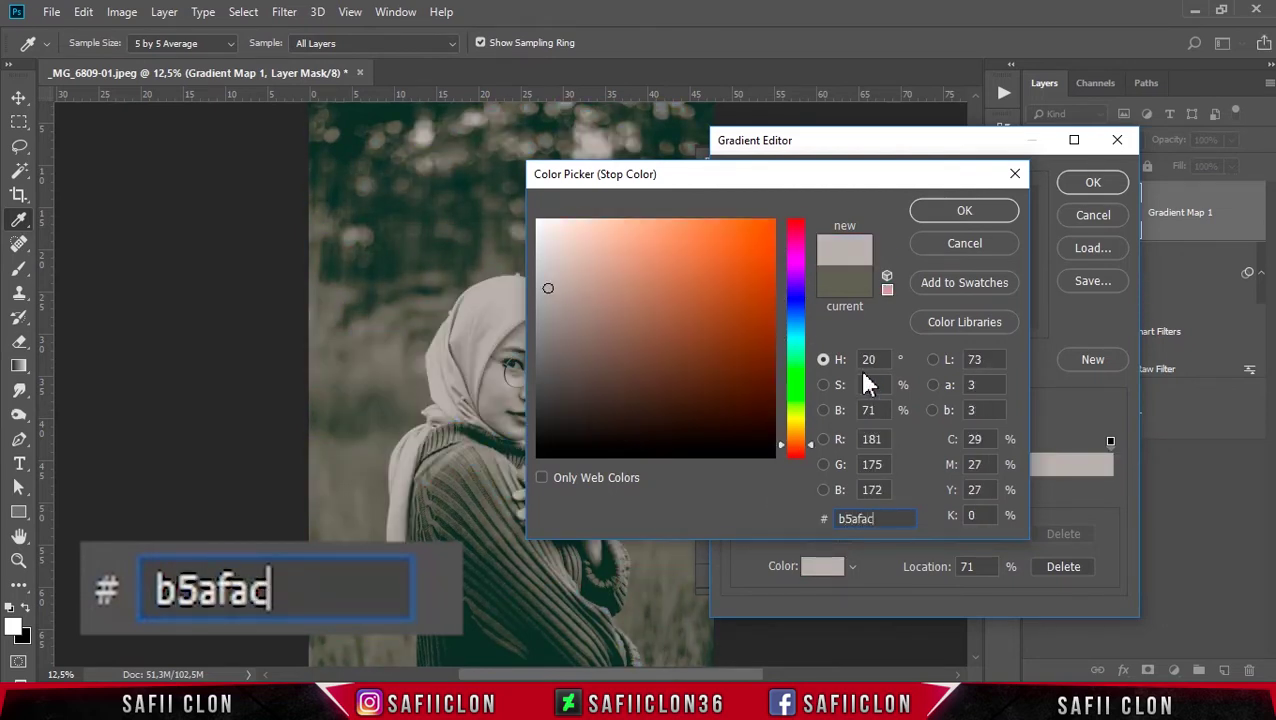
left_click(962, 213)
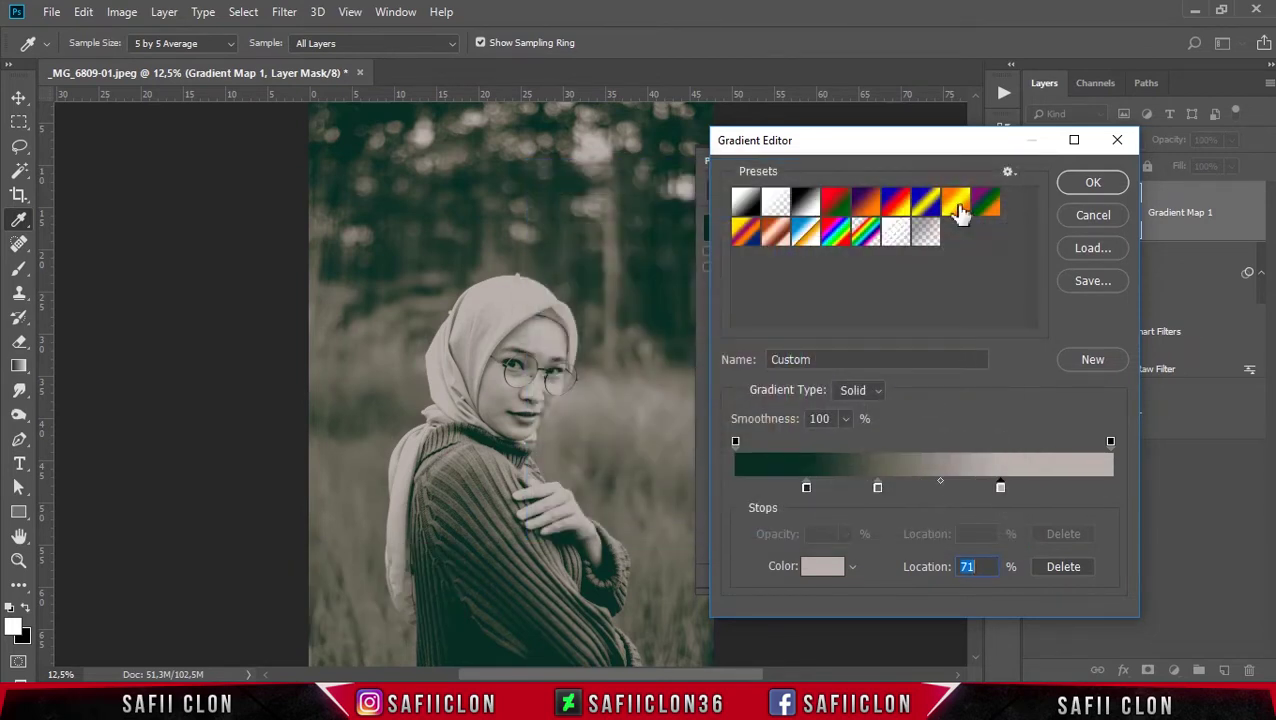
left_click_drag(973, 567, 944, 567)
type("71")
left_click(1092, 183)
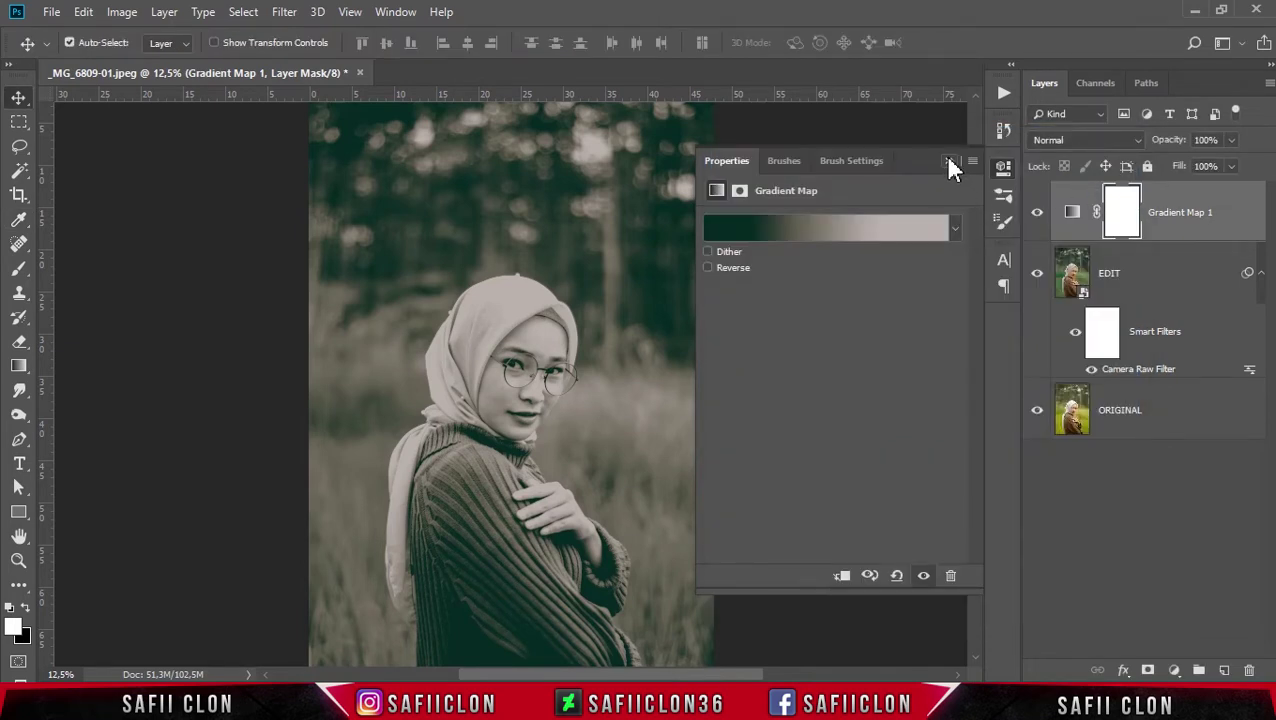
left_click(950, 160)
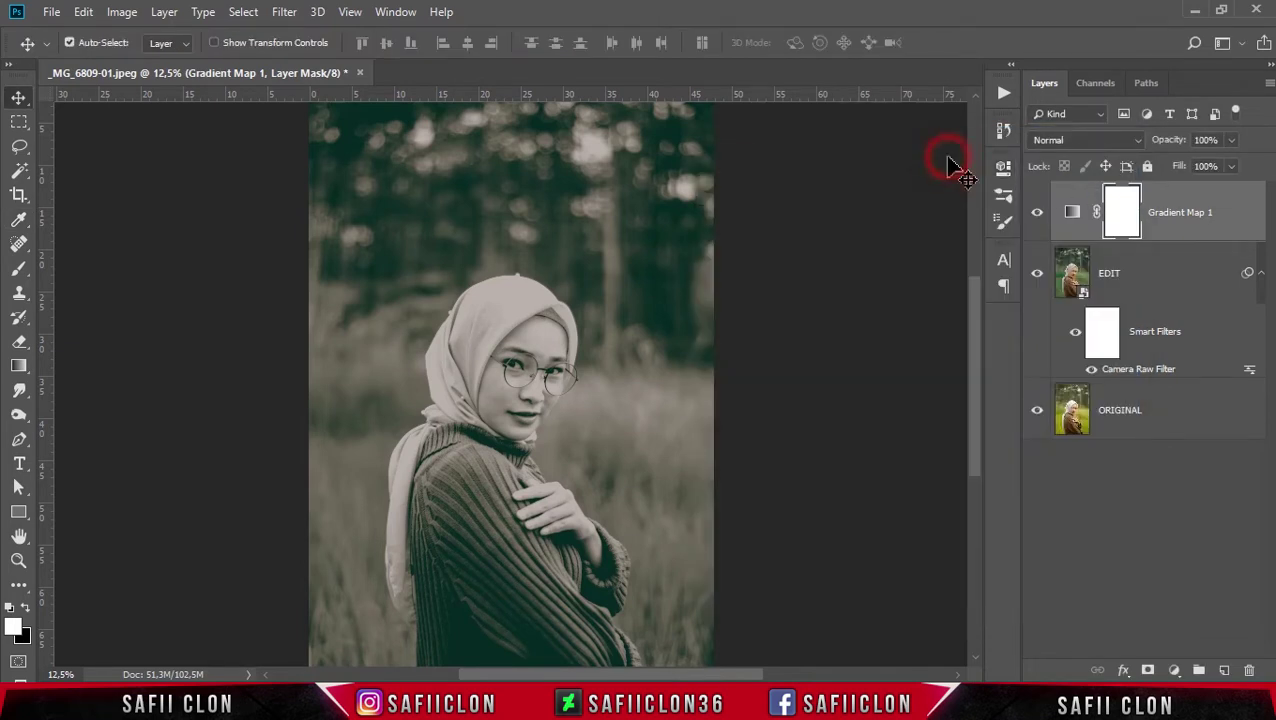
Set the Gradient Map 1 layer's blend mode to Color and its Fill to 45%
left_click(1237, 208)
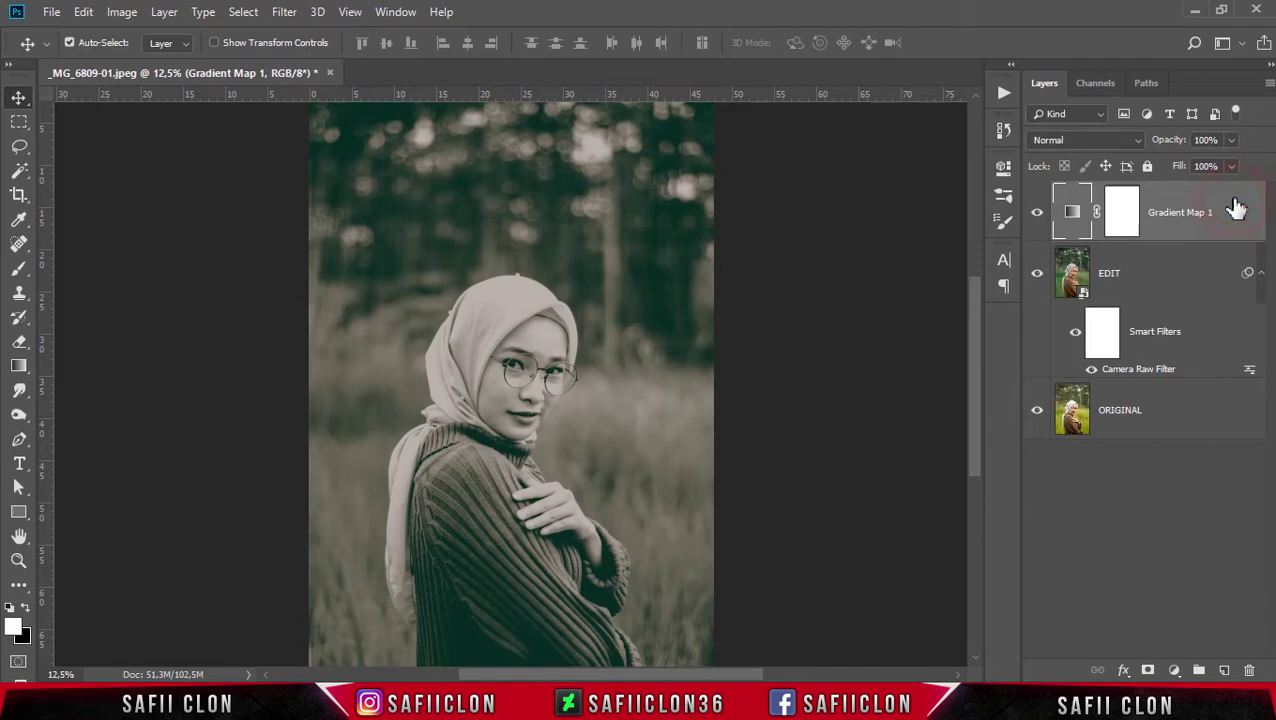
left_click(1086, 140)
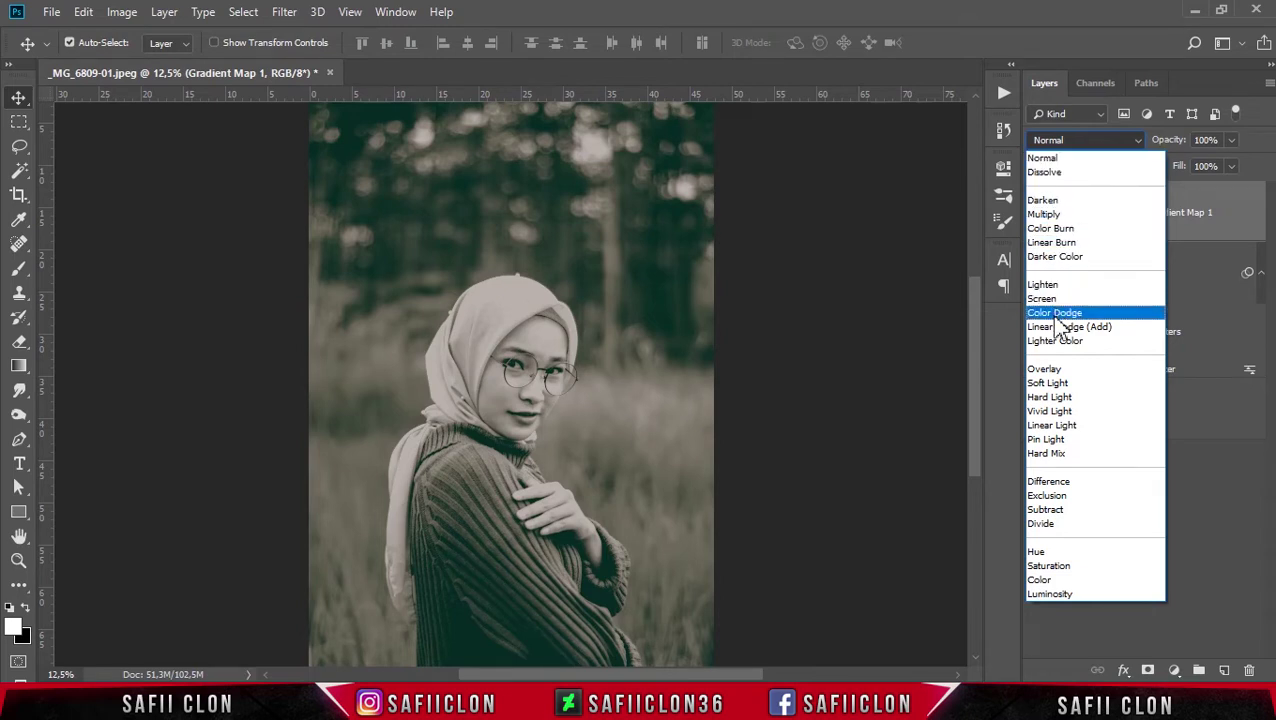
left_click(1068, 586)
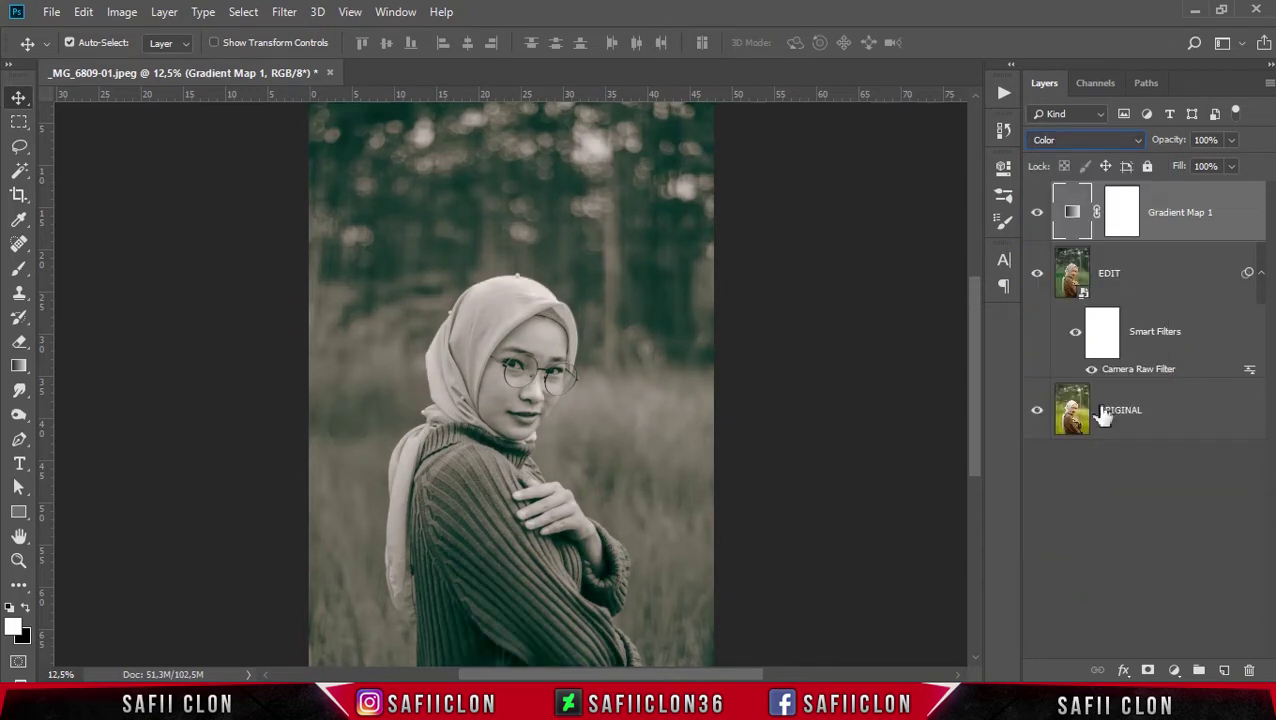
left_click(1232, 168)
left_click_drag(1232, 190, 1183, 187)
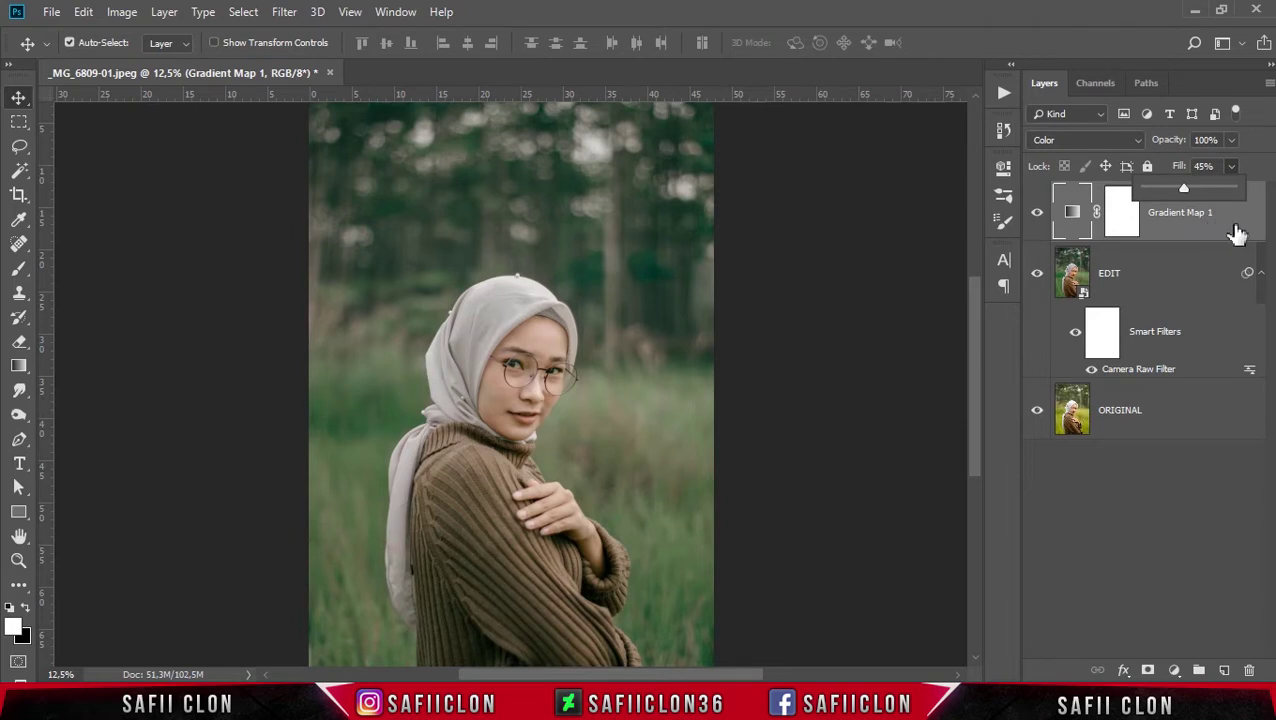
left_click(1233, 217)
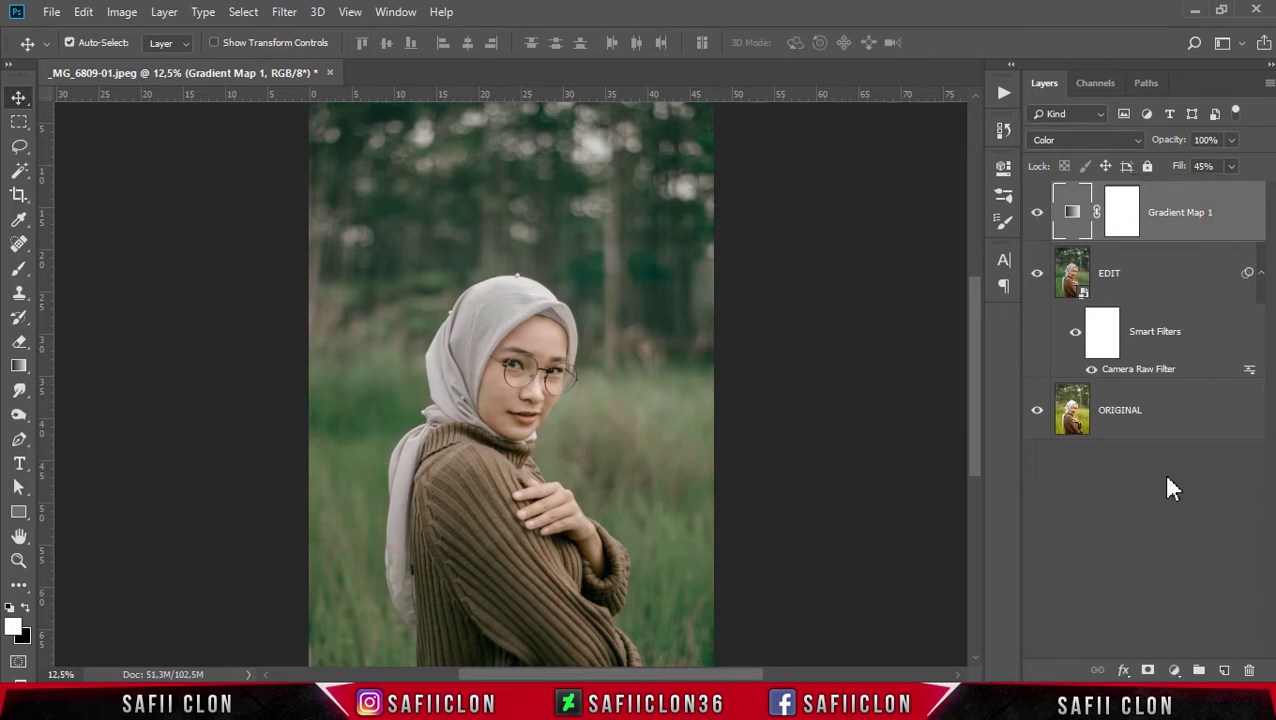
Add a Curves adjustment layer above the Gradient Map 1 layer
left_click(1175, 672)
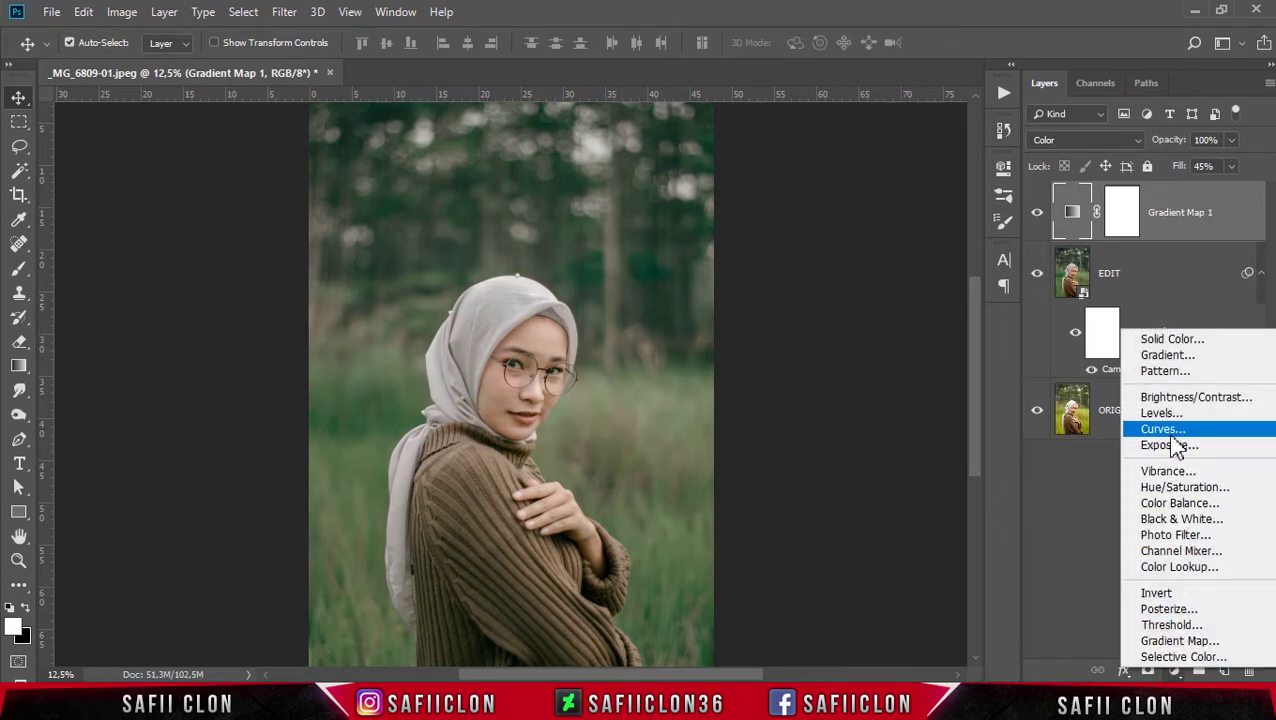
left_click(1161, 428)
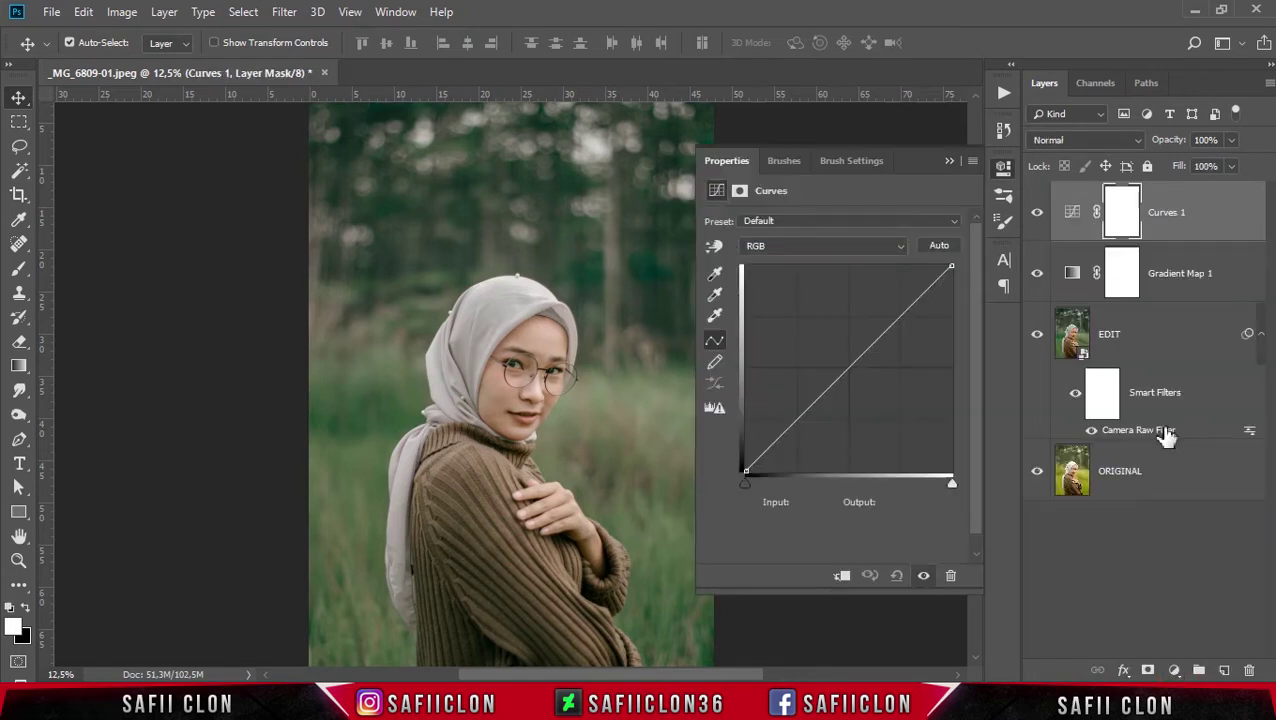
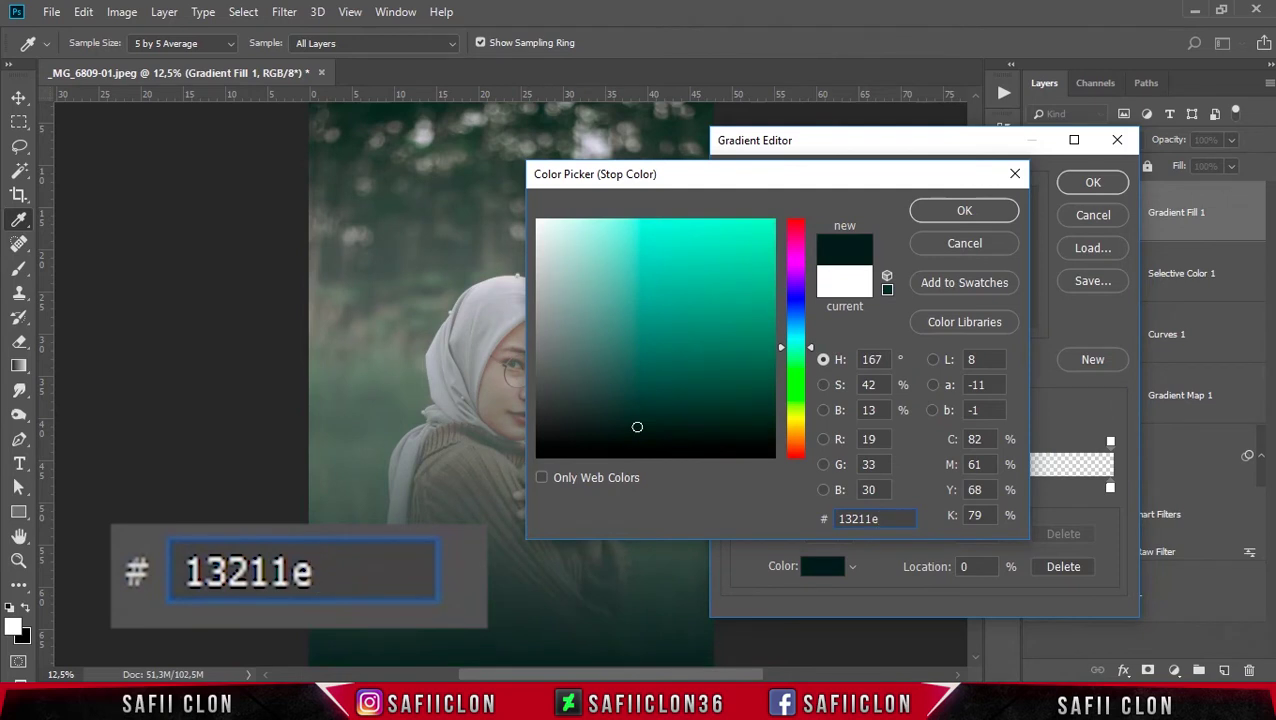
Copy the hex code 13211e from the gradient fill's starting stop and accept that stop colour
left_click_drag(882, 519, 843, 528)
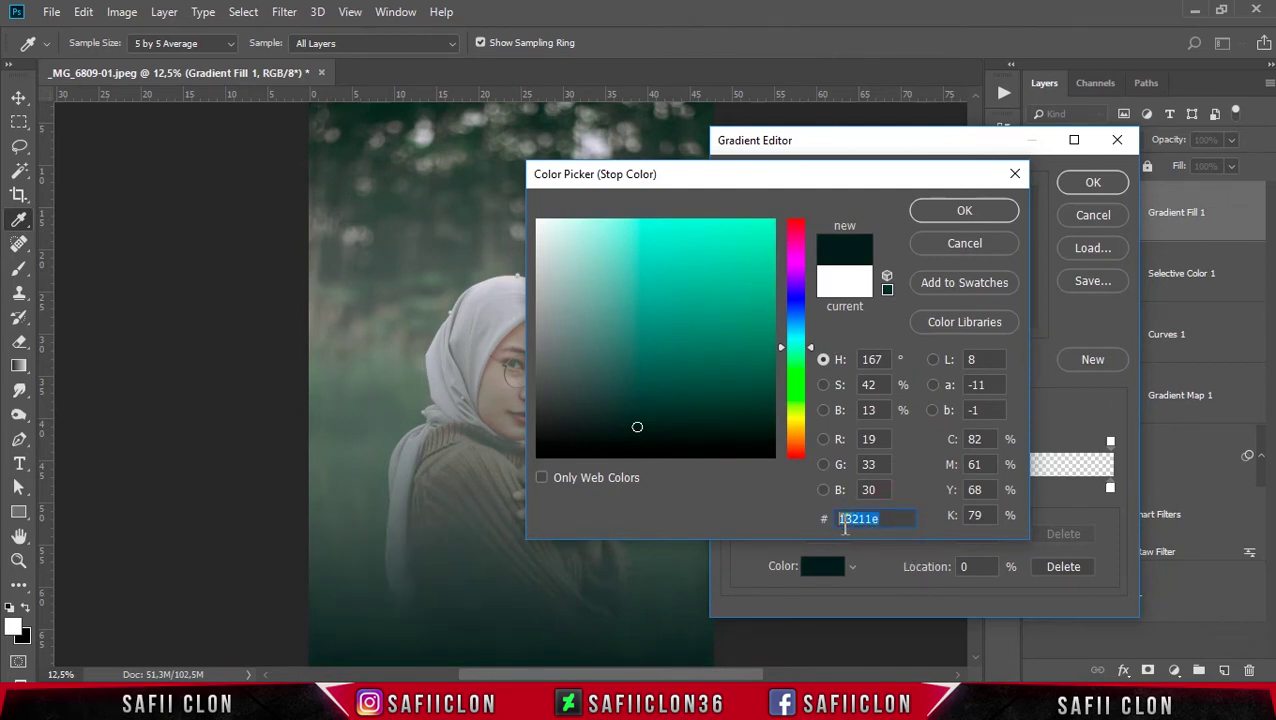
right_click(859, 520)
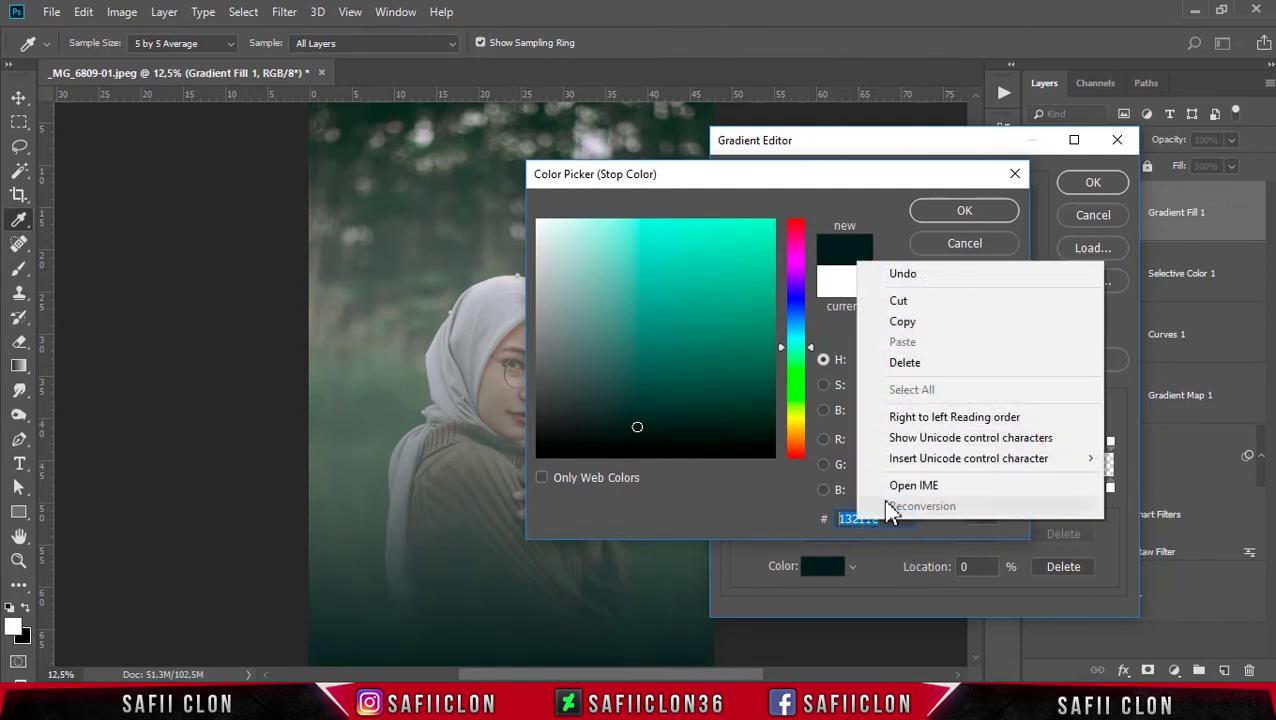
left_click(903, 324)
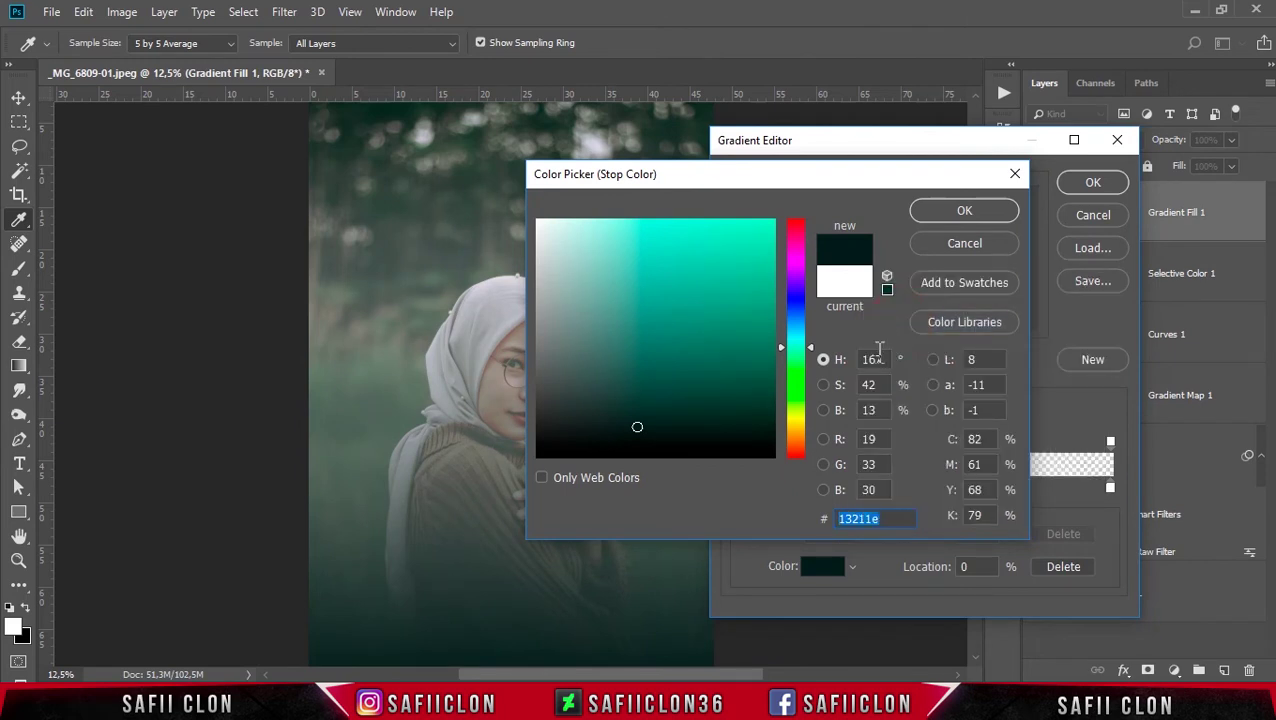
left_click(960, 210)
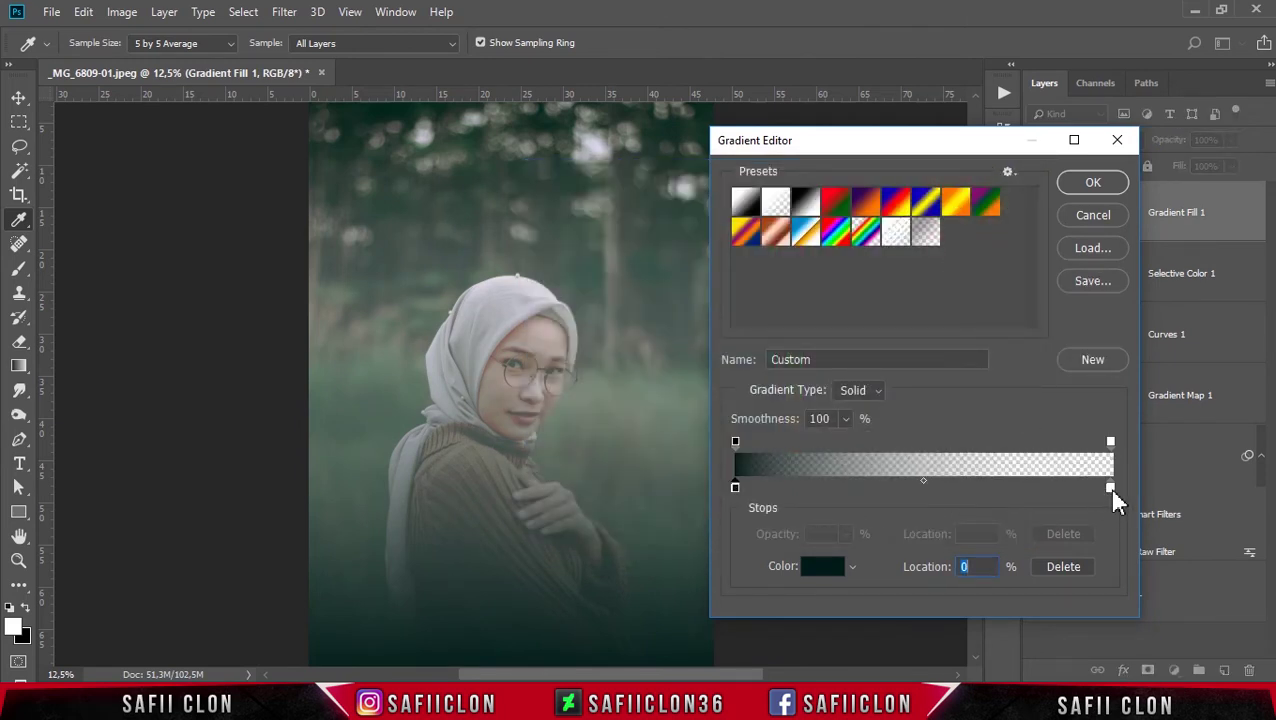
Set the gradient fill's end colour stop to #13211e at location 100% and accept the edited gradient
left_click(1110, 488)
left_click(821, 568)
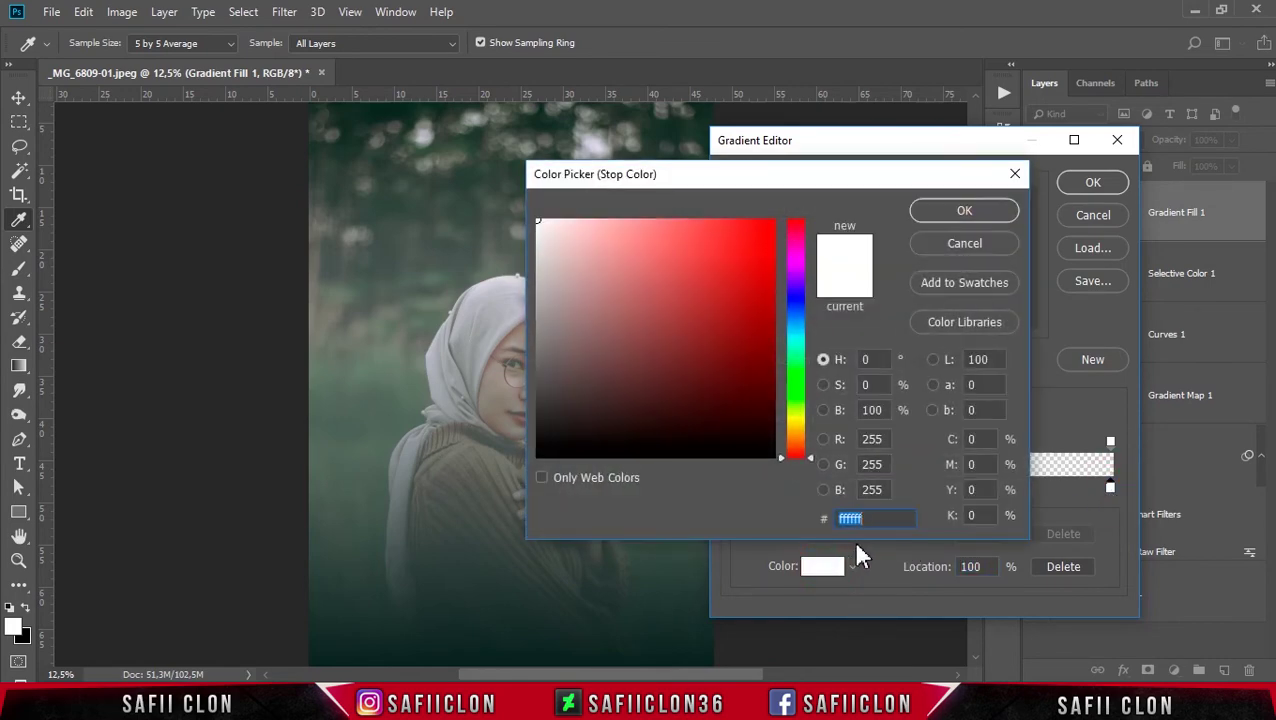
left_click_drag(876, 521, 836, 519)
right_click(848, 519)
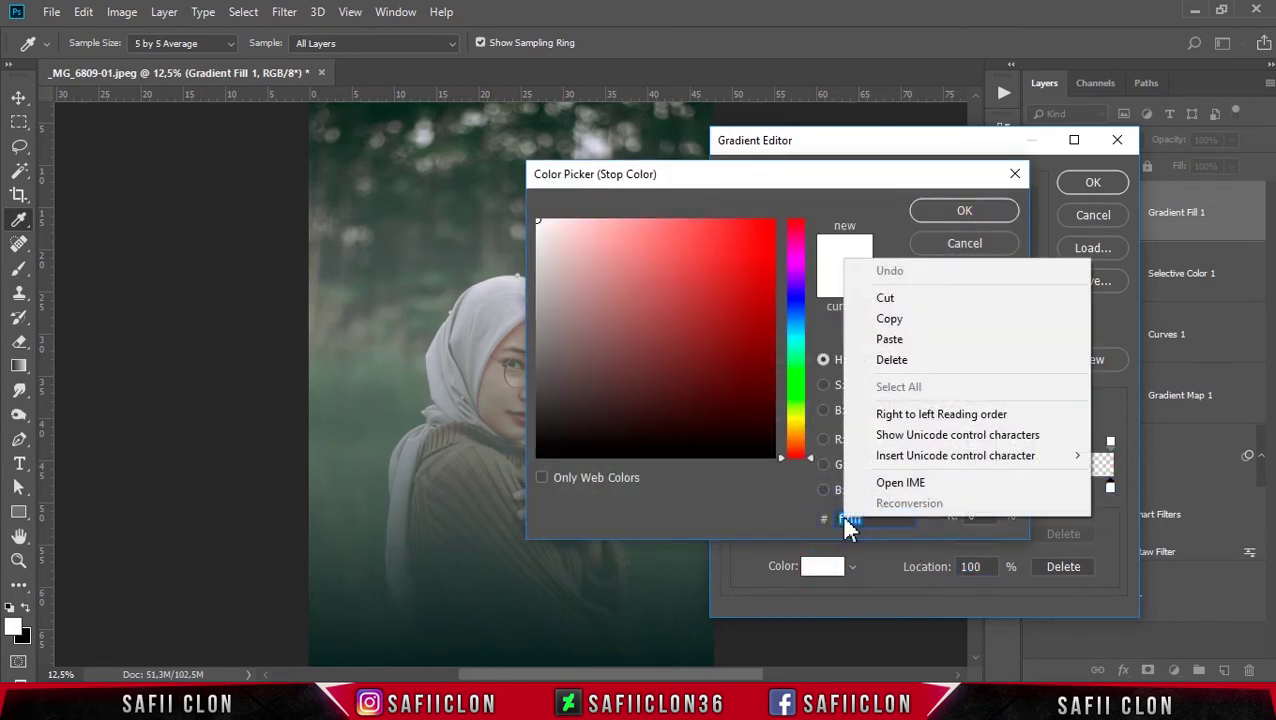
left_click(897, 342)
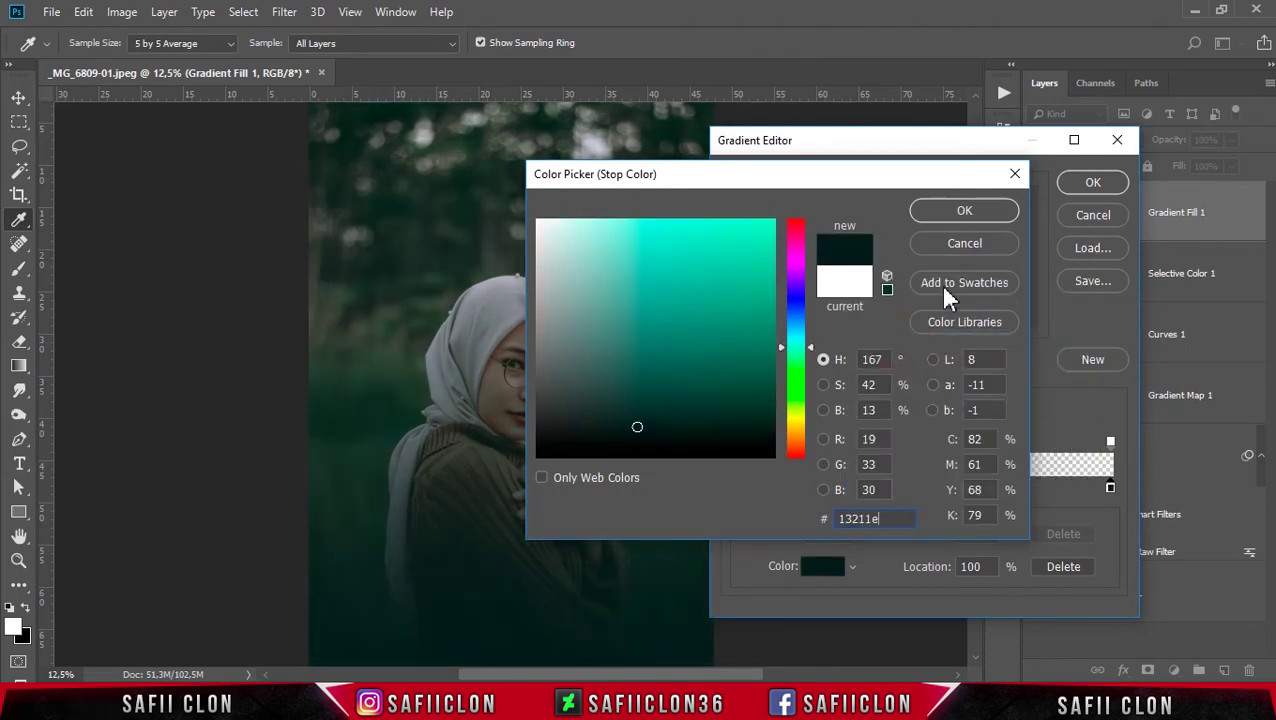
left_click(968, 210)
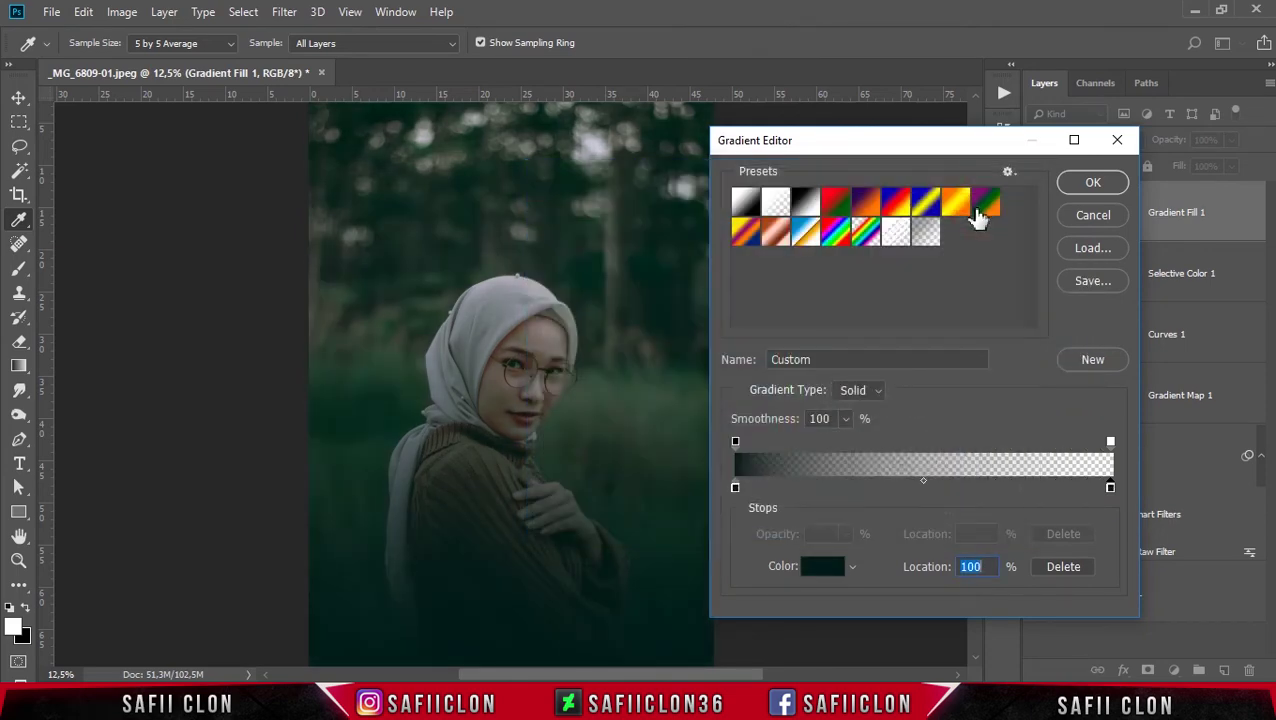
left_click(1093, 182)
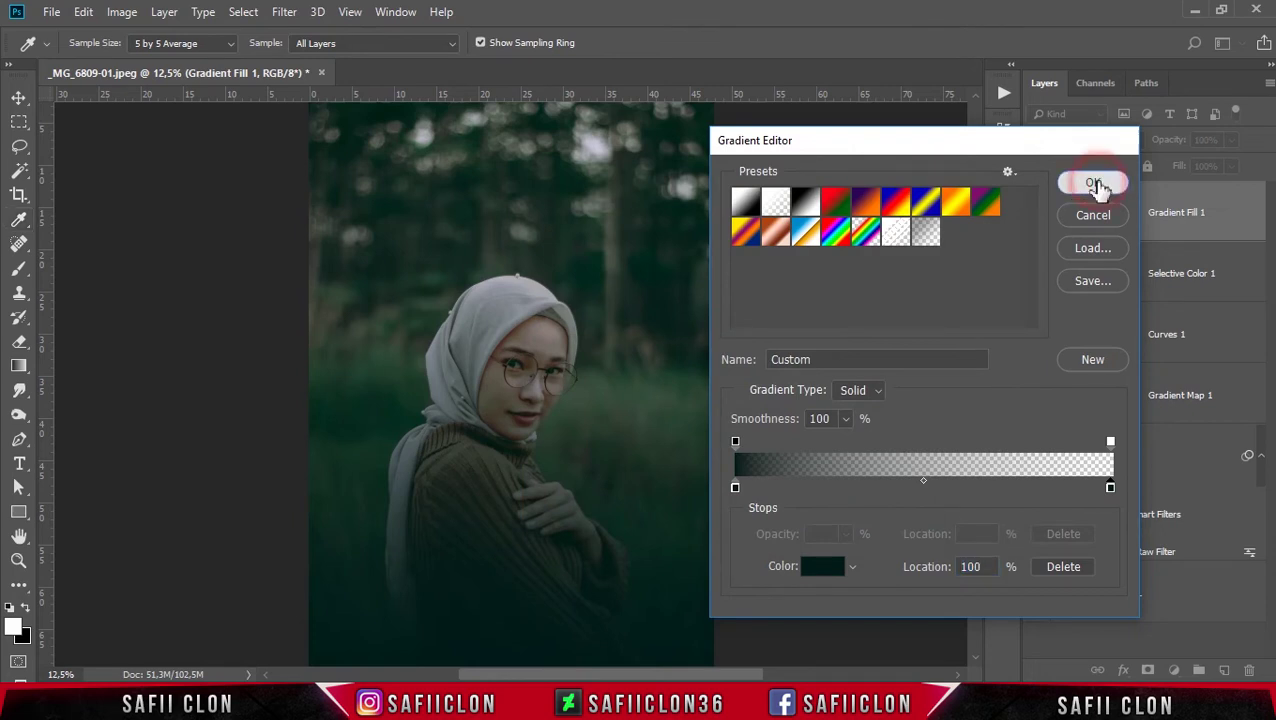
Make the gradient fill Radial and reversed at 155% scale, move its centre up to the woman's face and apply it
left_click(858, 224)
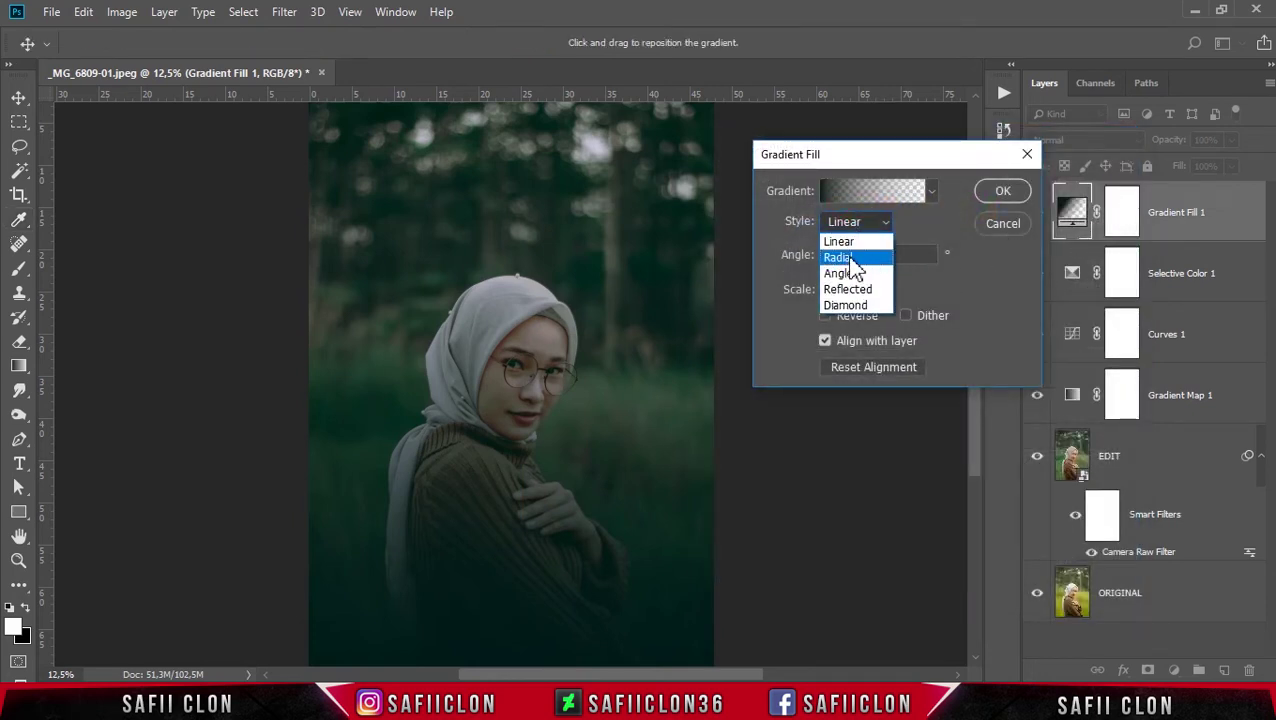
left_click(840, 257)
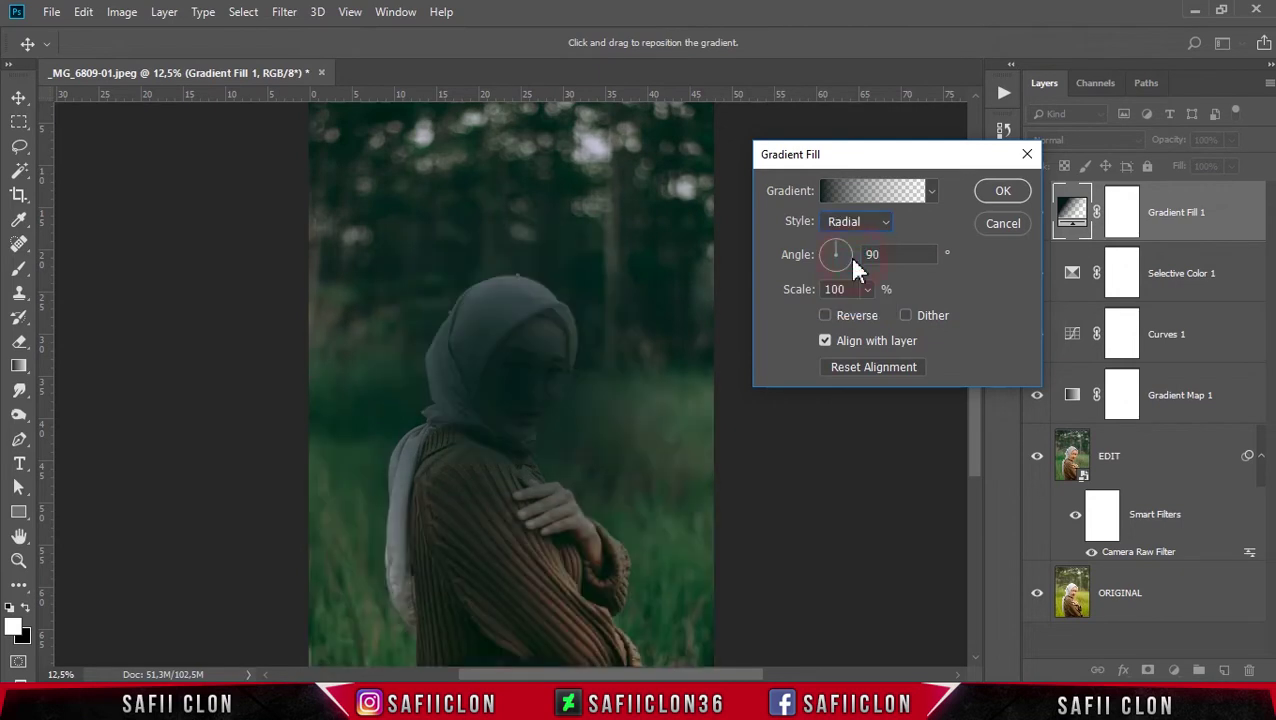
left_click(825, 316)
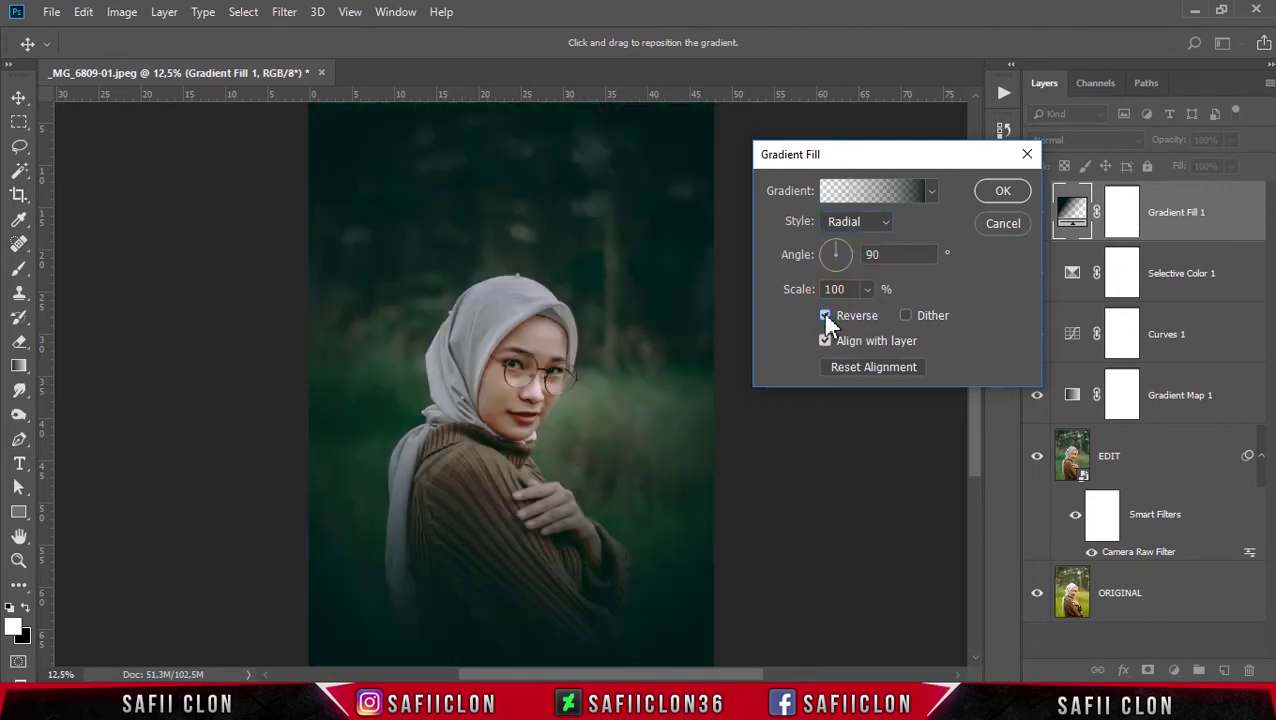
left_click(868, 289)
left_click_drag(870, 317, 871, 317)
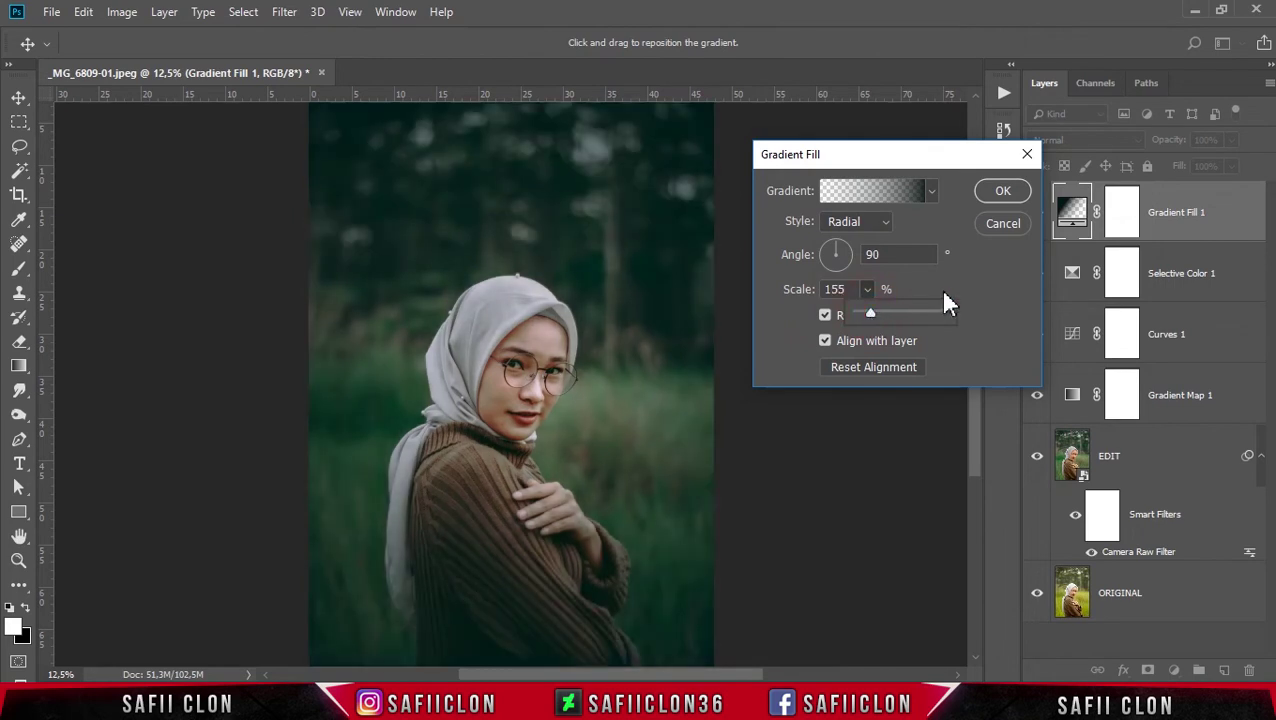
left_click_drag(507, 440, 543, 350)
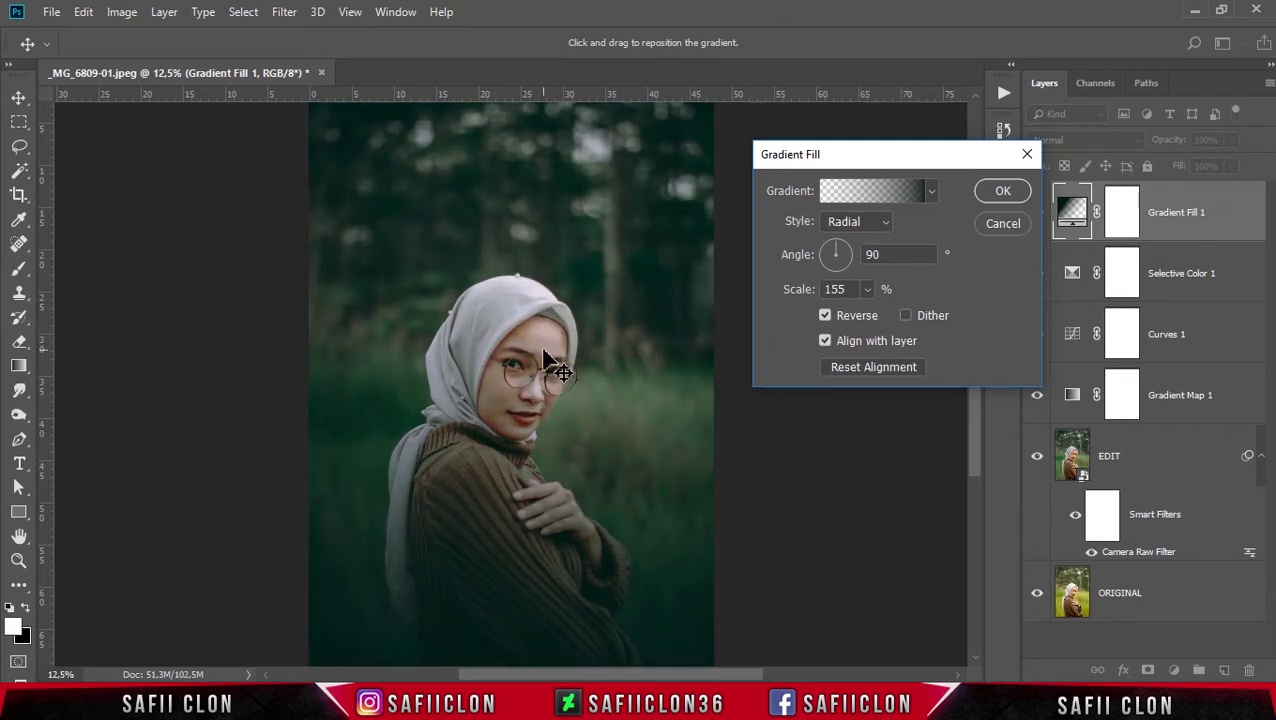
left_click(1001, 192)
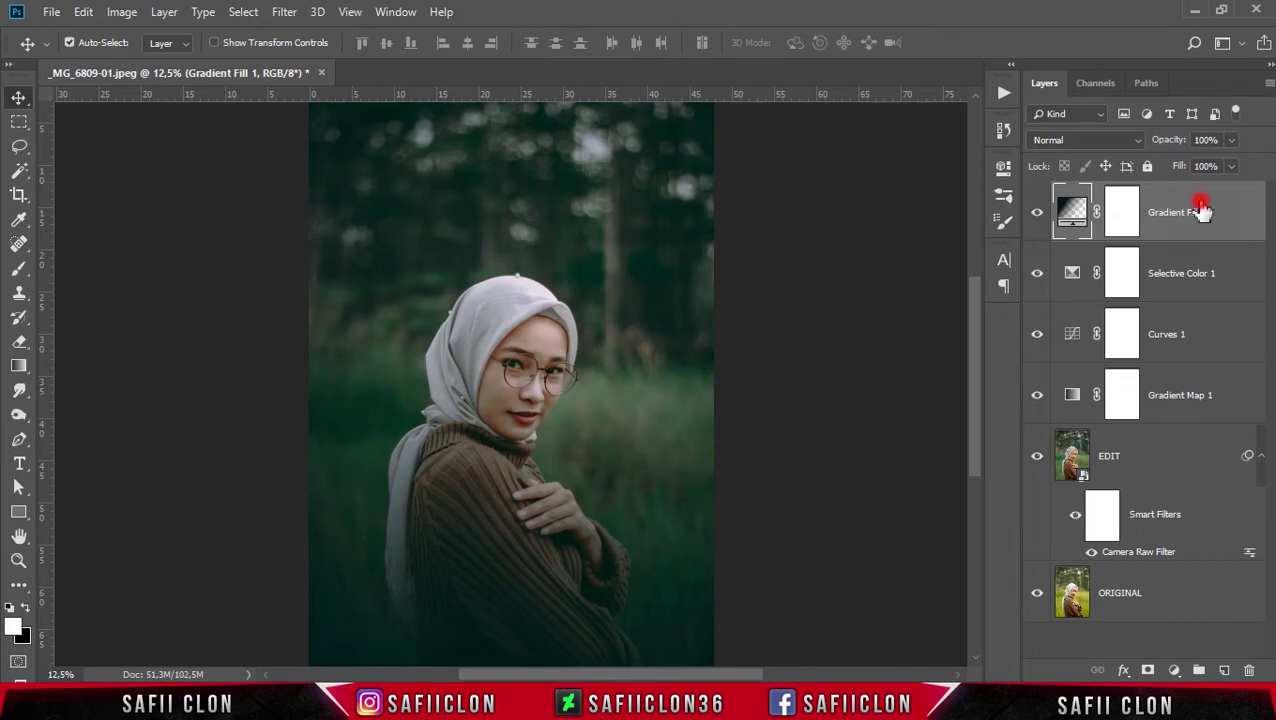
Set the Gradient Fill 1 layer to Soft Light blending with 82% Opacity and 61% Fill
left_click(1100, 139)
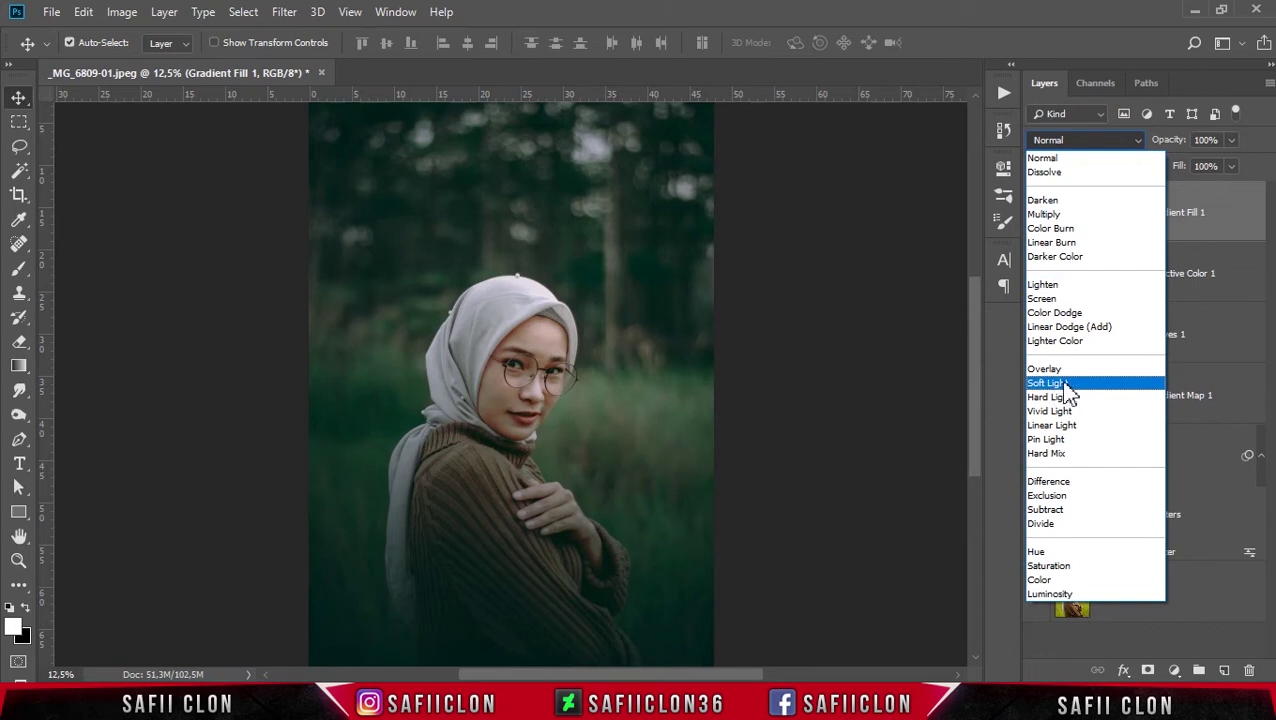
left_click(1066, 384)
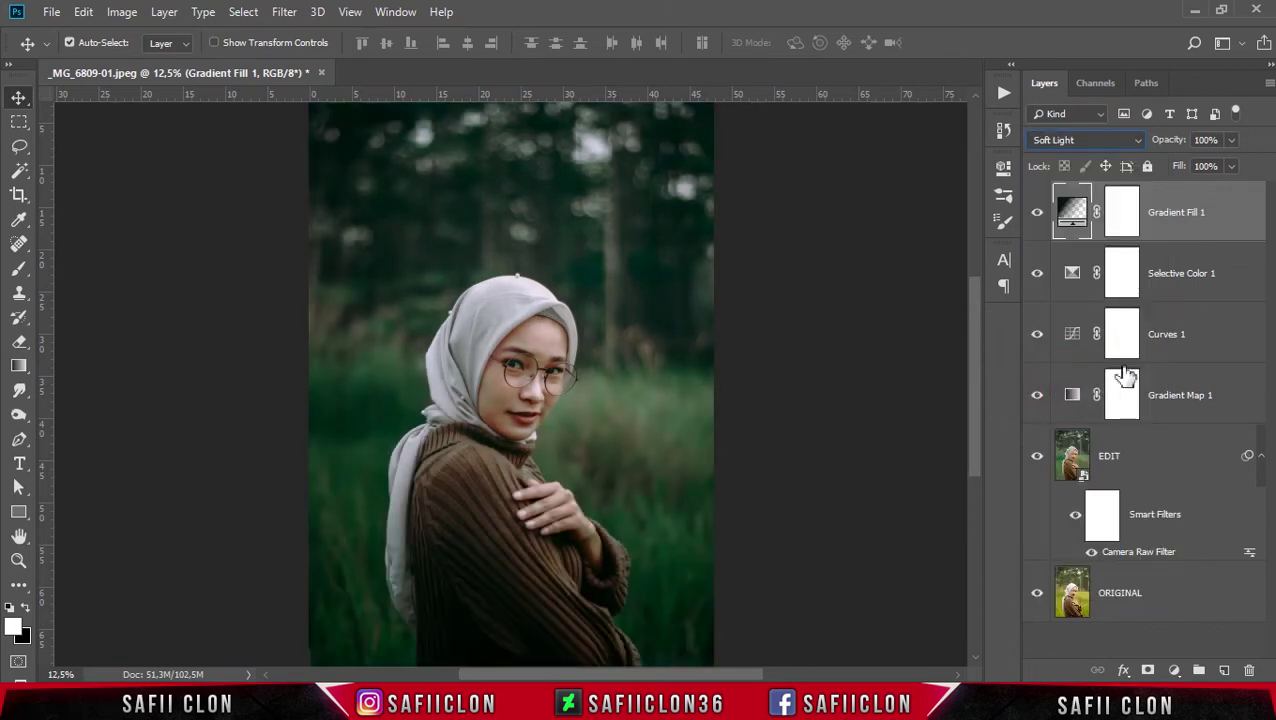
left_click_drag(1231, 141, 1216, 171)
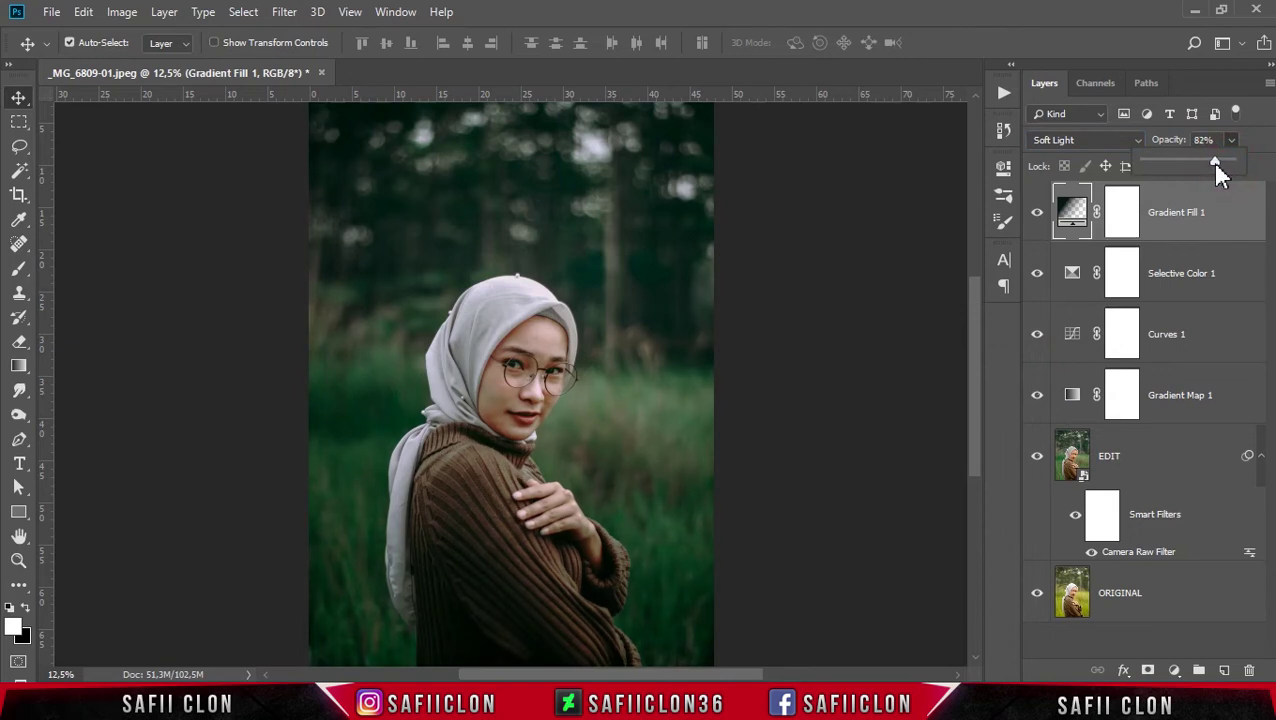
left_click(1256, 159)
left_click(1232, 167)
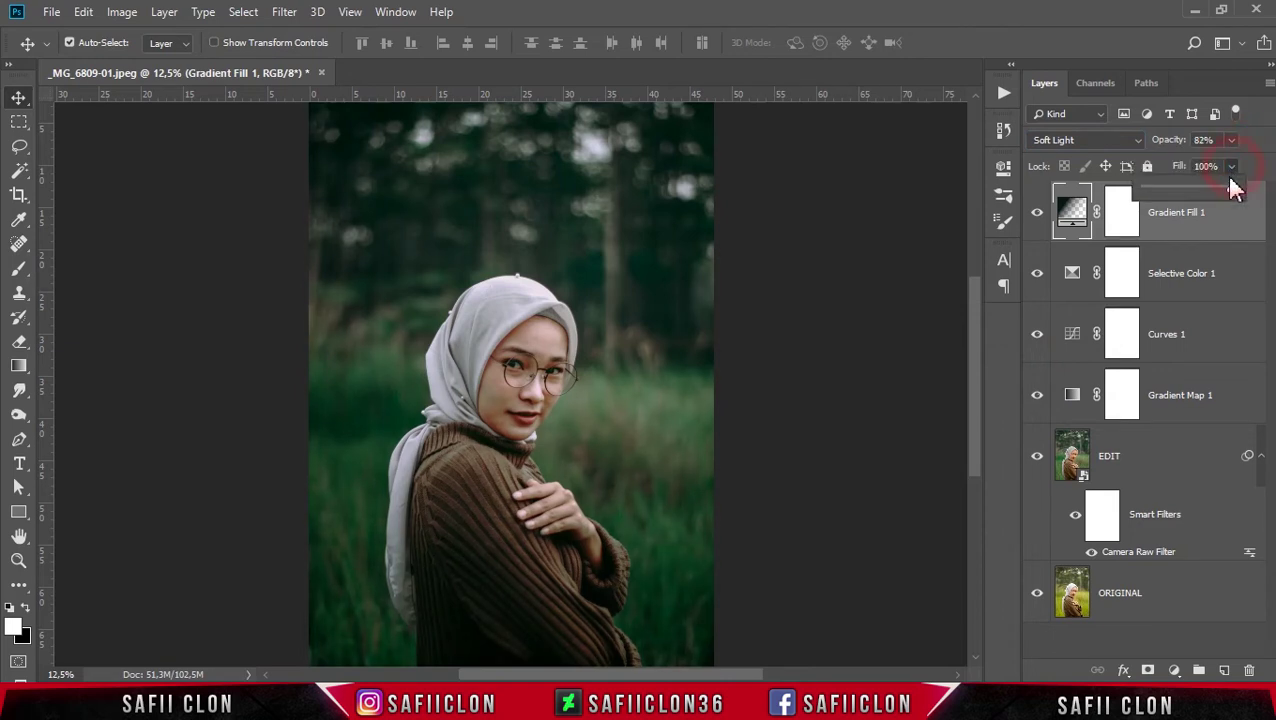
left_click_drag(1230, 188, 1198, 182)
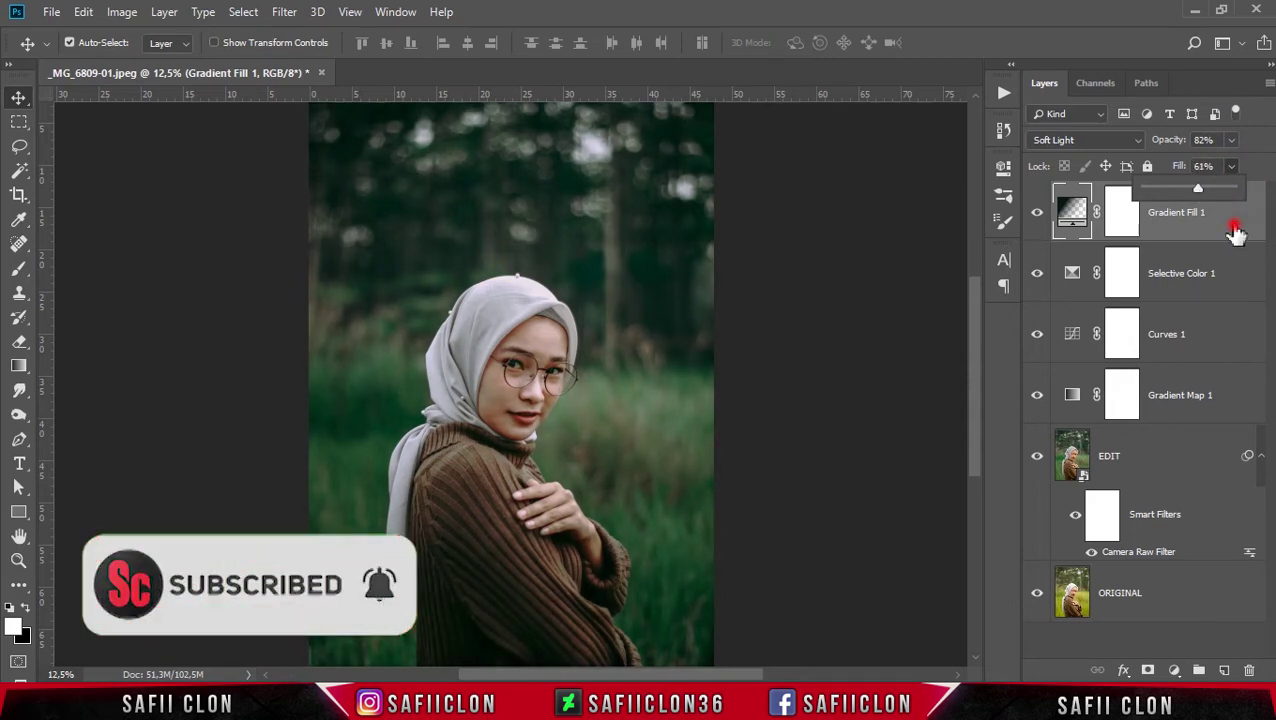
left_click(1228, 220)
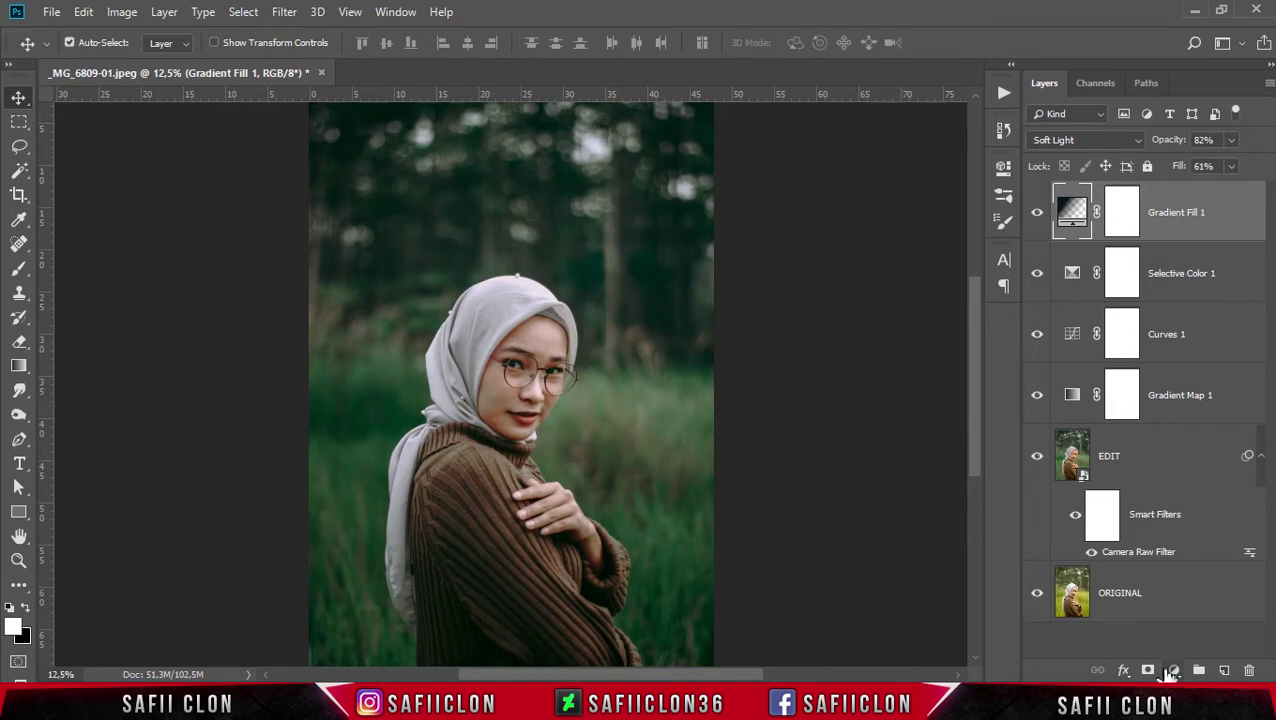
Add a Hue/Saturation adjustment layer, set Greens to Hue -4 and Saturation -26 with reduced Lightness, and compare with the layer hidden
left_click(1176, 670)
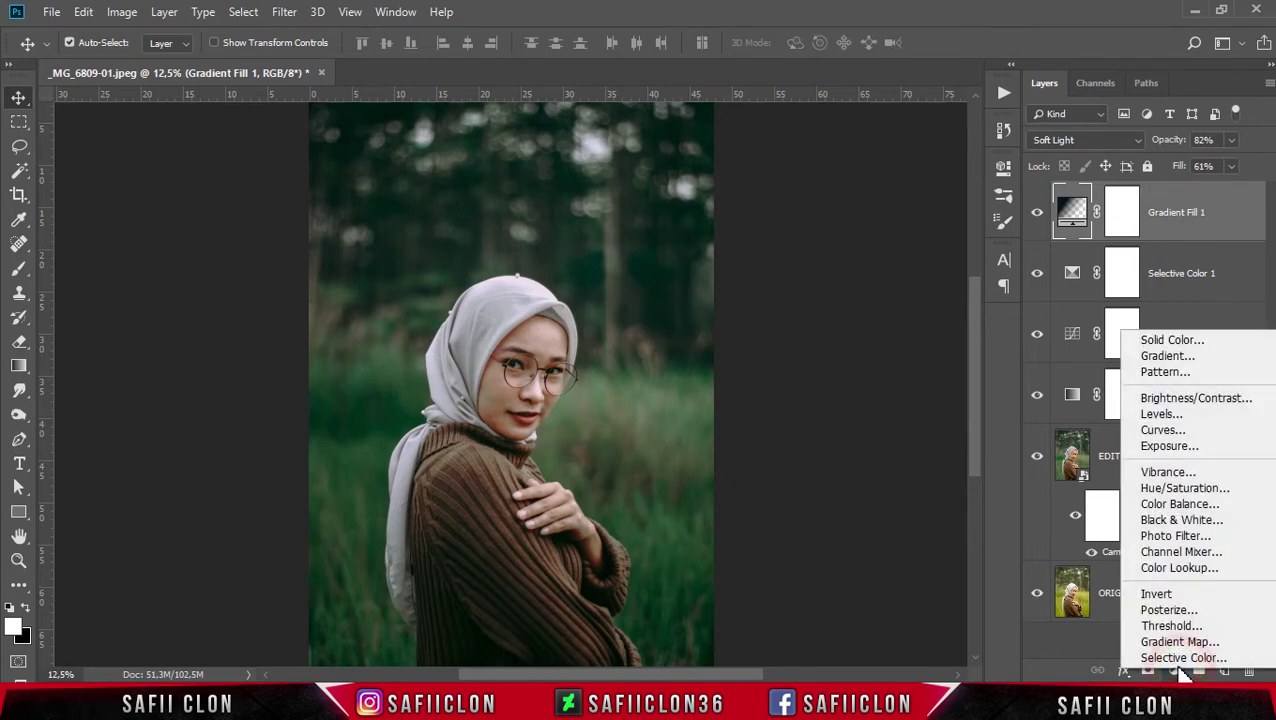
left_click(1182, 488)
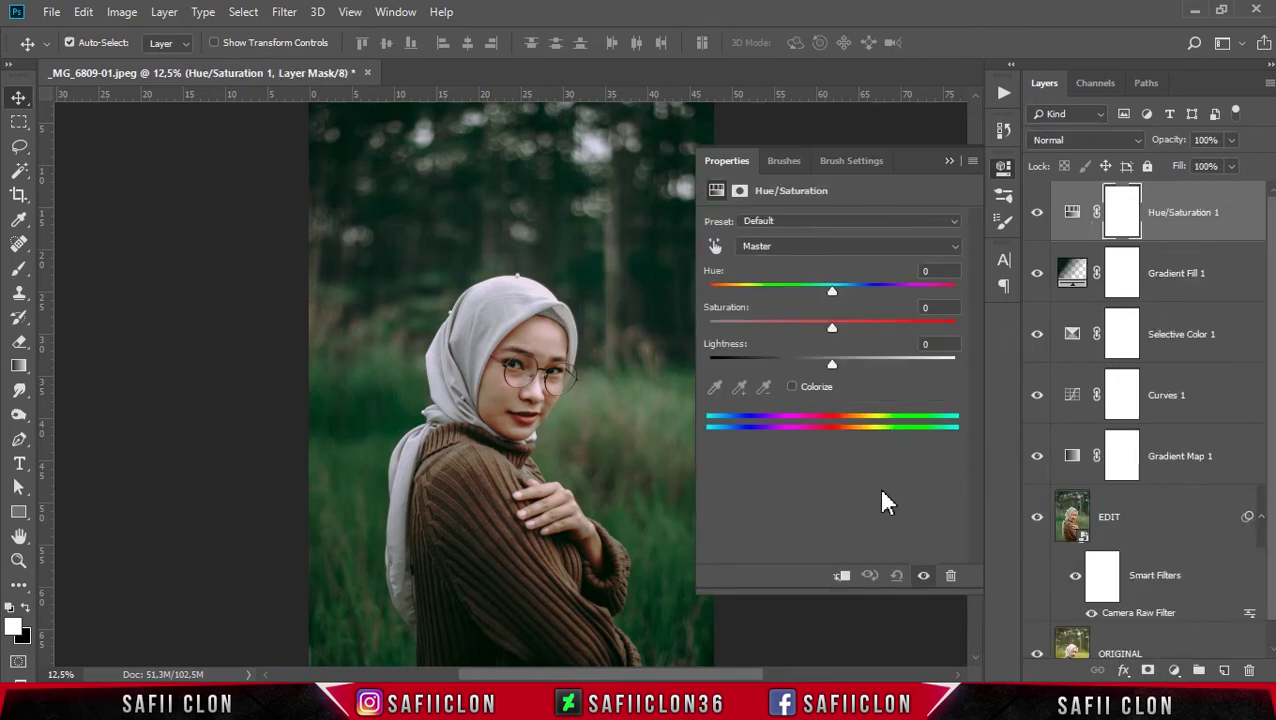
left_click(834, 248)
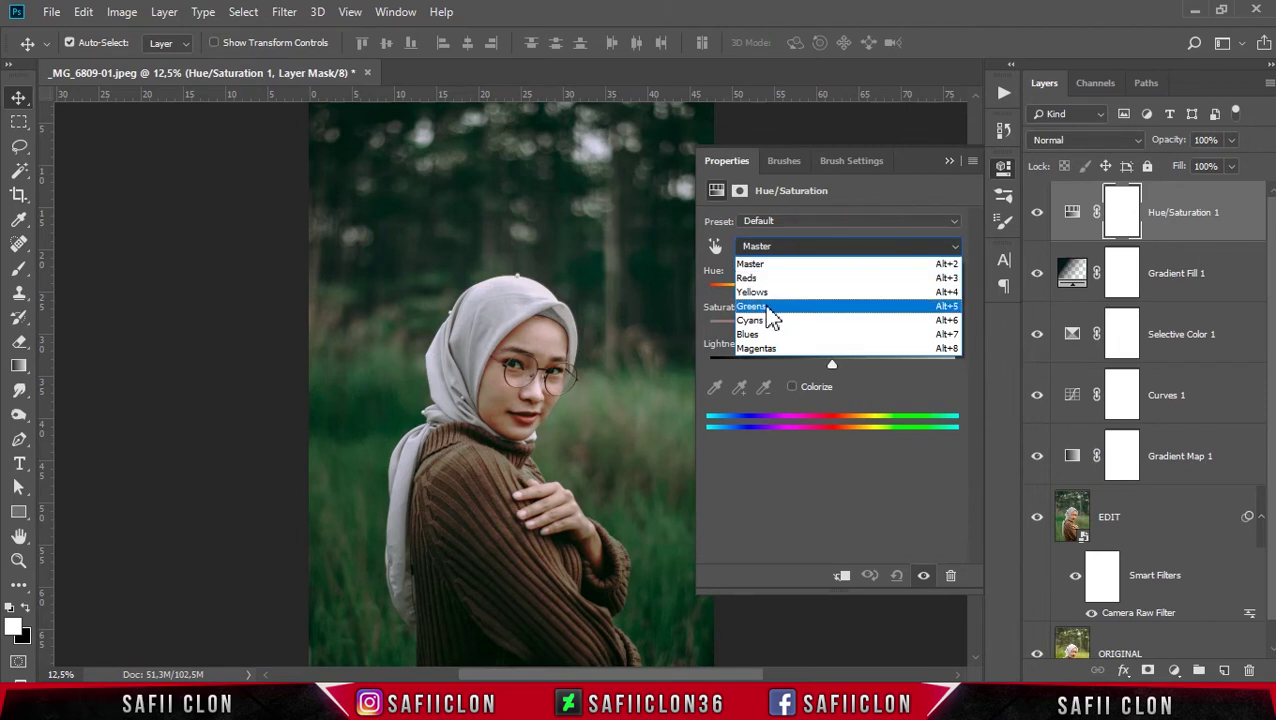
left_click(770, 308)
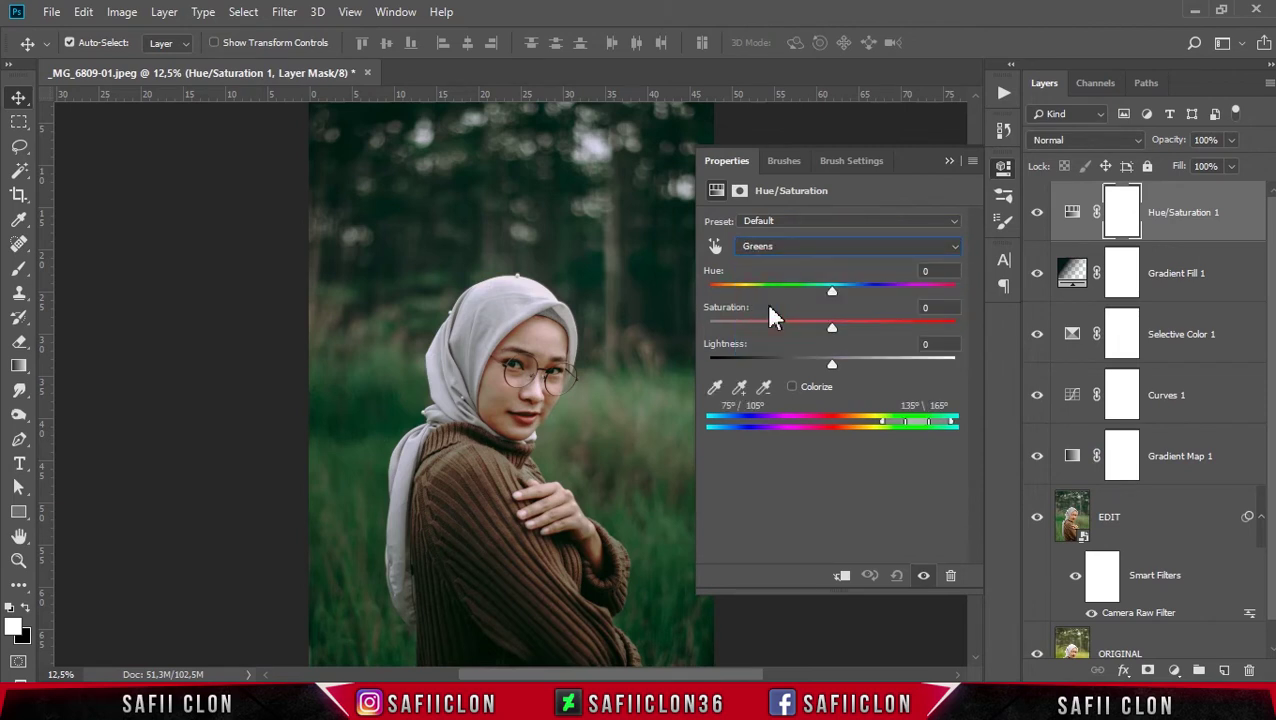
left_click_drag(831, 292, 828, 291)
mouse_move(832, 329)
left_mouse_down()
mouse_move(775, 327)
mouse_move(860, 333)
mouse_move(811, 335)
left_mouse_up()
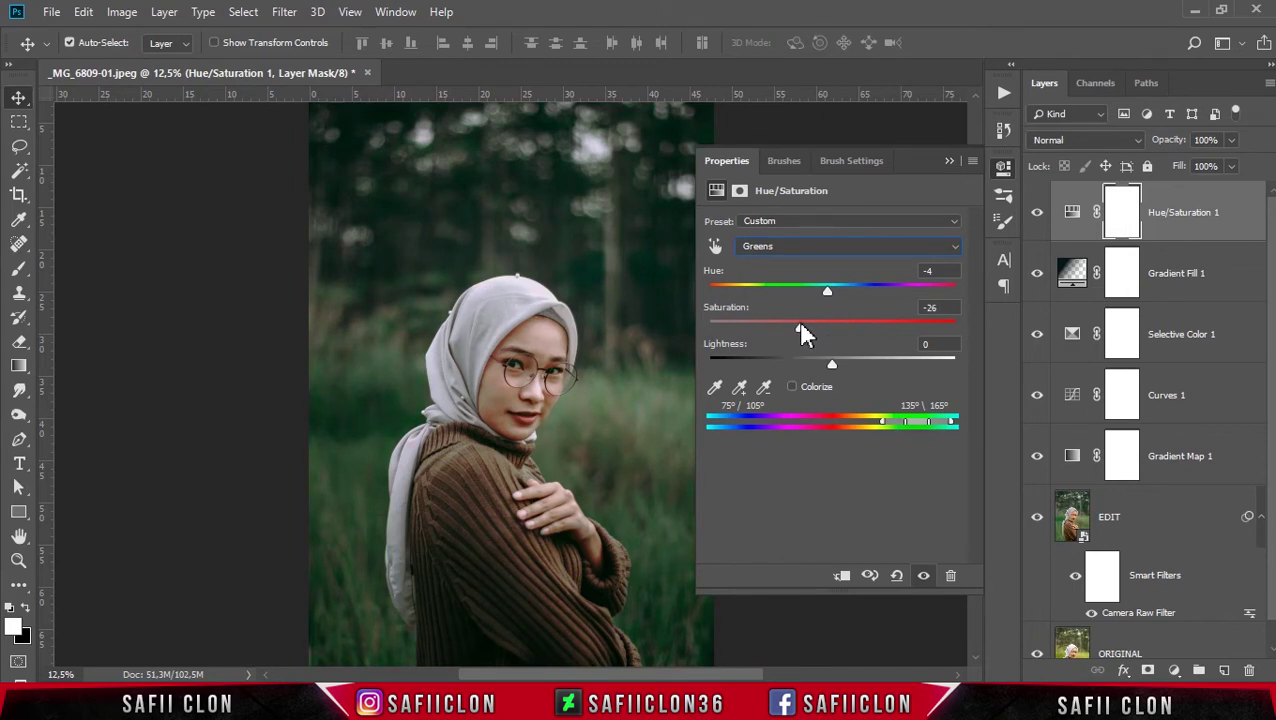
mouse_move(833, 363)
left_mouse_down()
mouse_move(768, 385)
mouse_move(888, 380)
mouse_move(811, 372)
left_mouse_up()
left_click(949, 162)
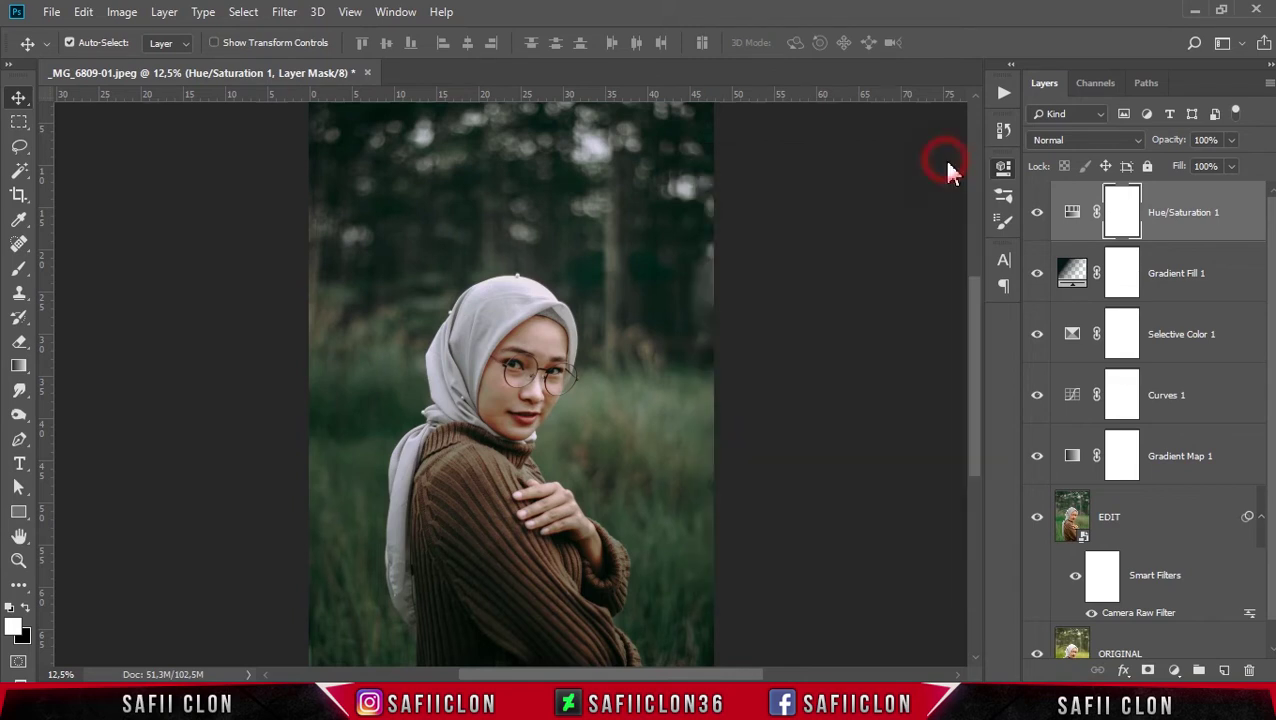
left_click(1037, 213)
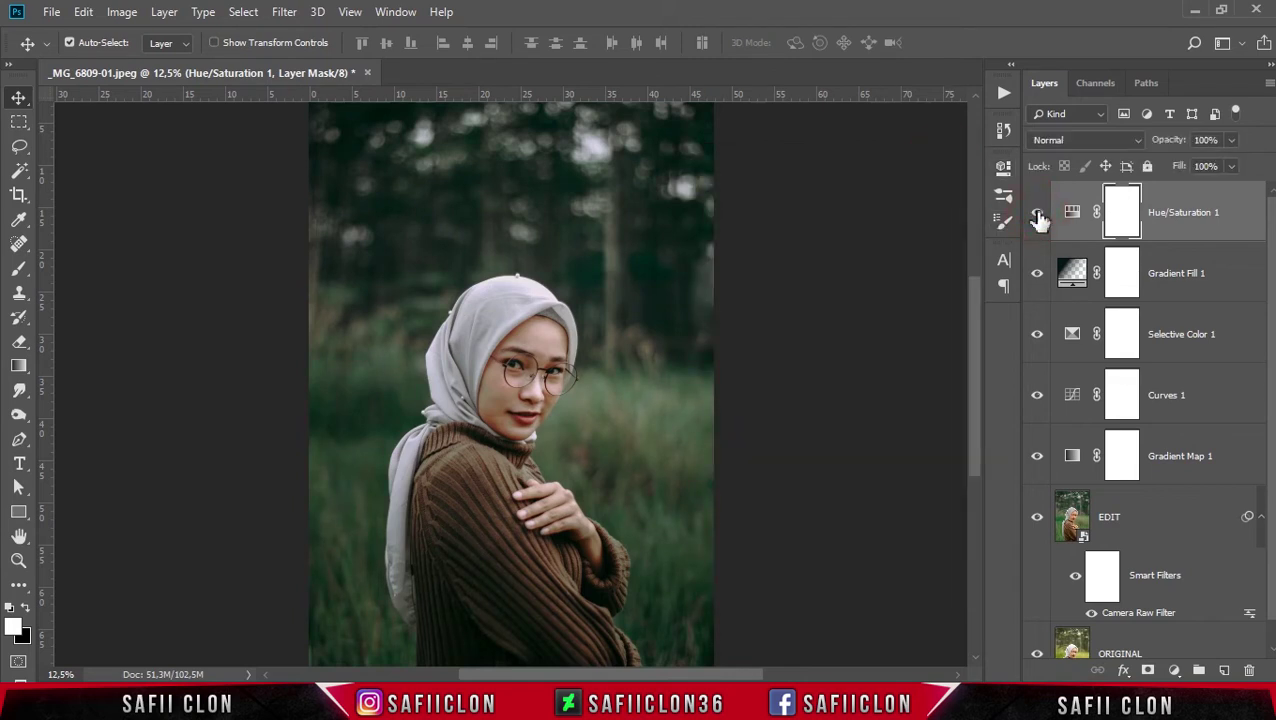
left_click(1037, 214)
Add a Vibrance adjustment layer with Vibrance -25 and compare the photo with the layer hidden and shown
left_click(1175, 671)
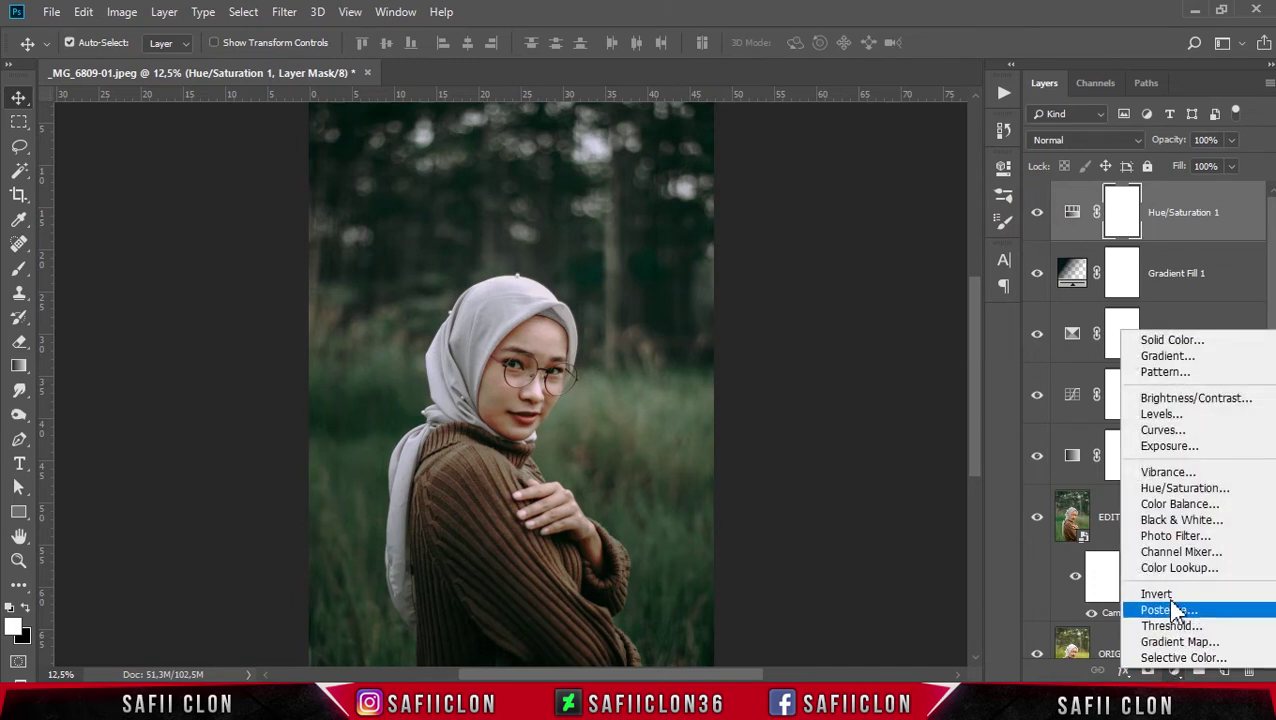
left_click(1168, 472)
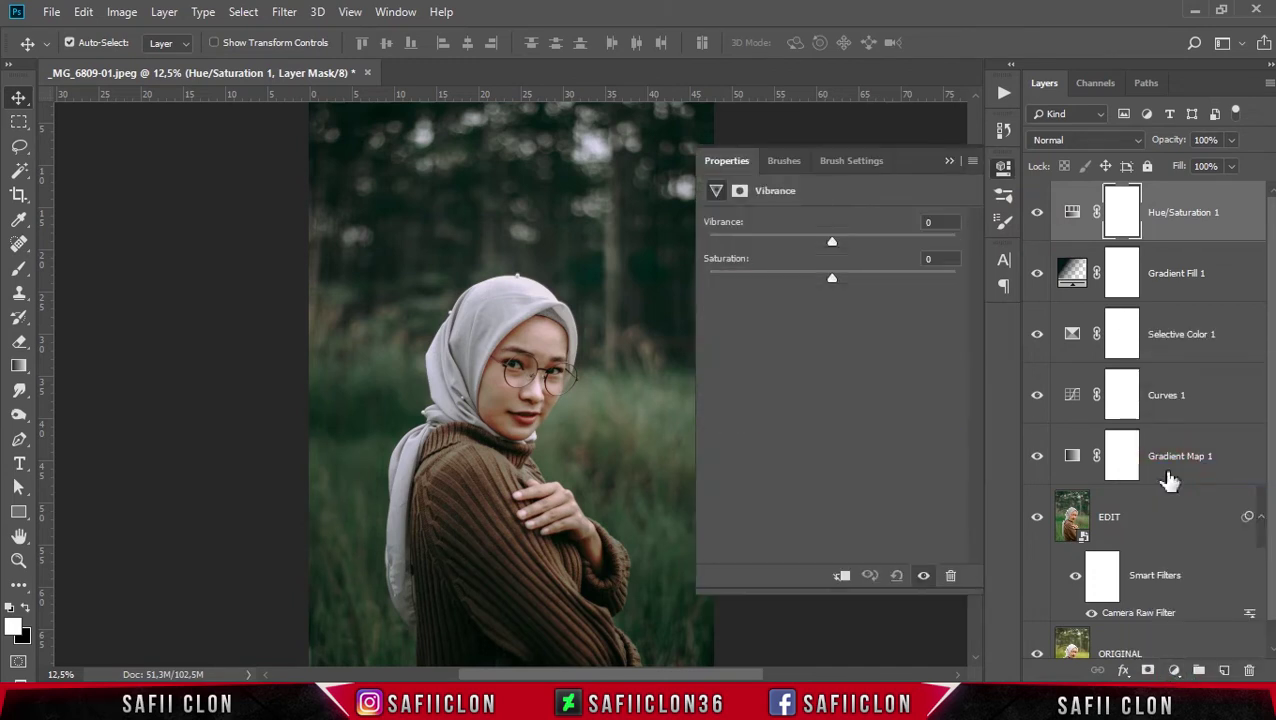
left_click_drag(834, 243, 806, 241)
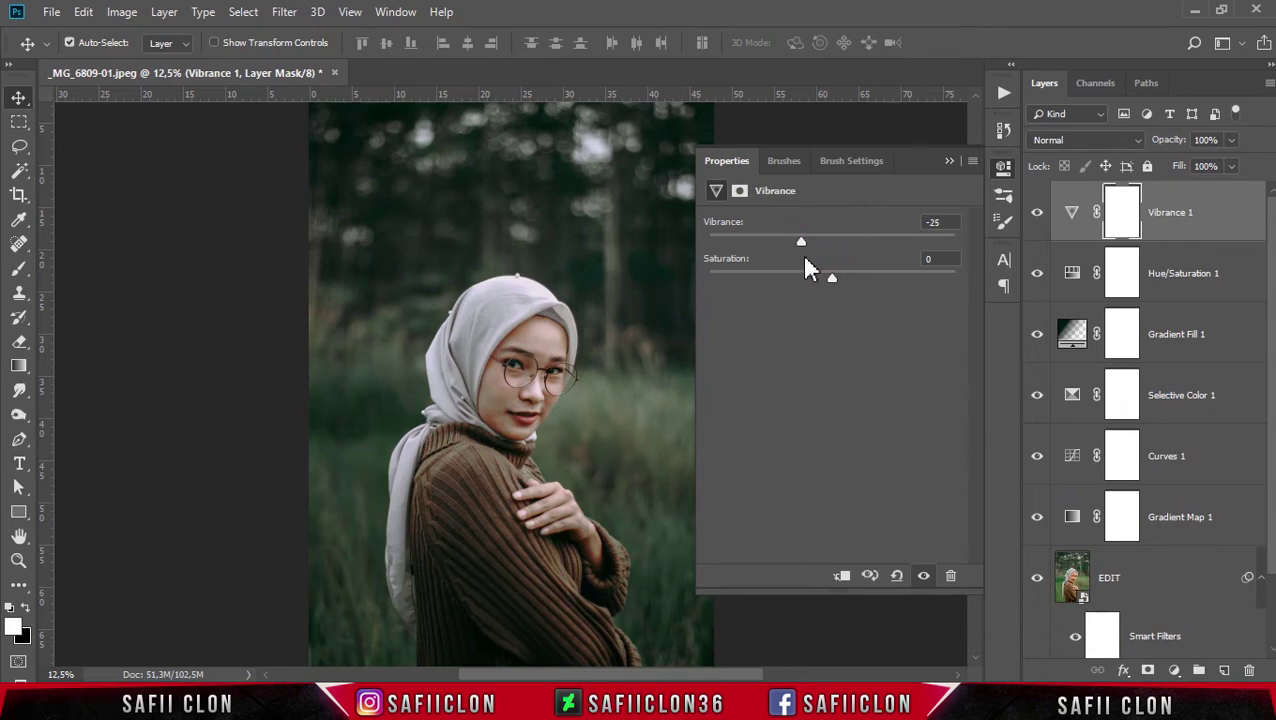
left_click(949, 163)
left_click(1038, 215)
left_click(1038, 215)
left_click(1038, 215)
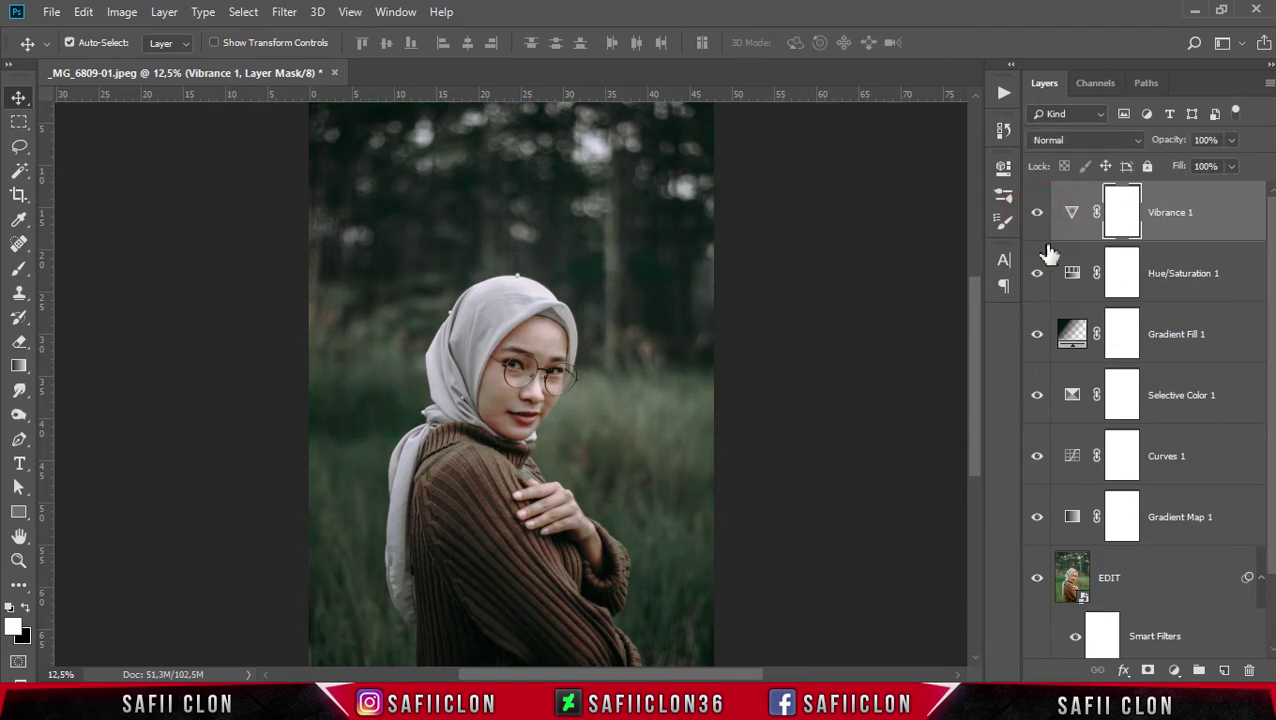
Add a Color Lookup adjustment layer using the filmstock_50.3dl 3D LUT and set its blend mode to Darker Color
left_click(1176, 672)
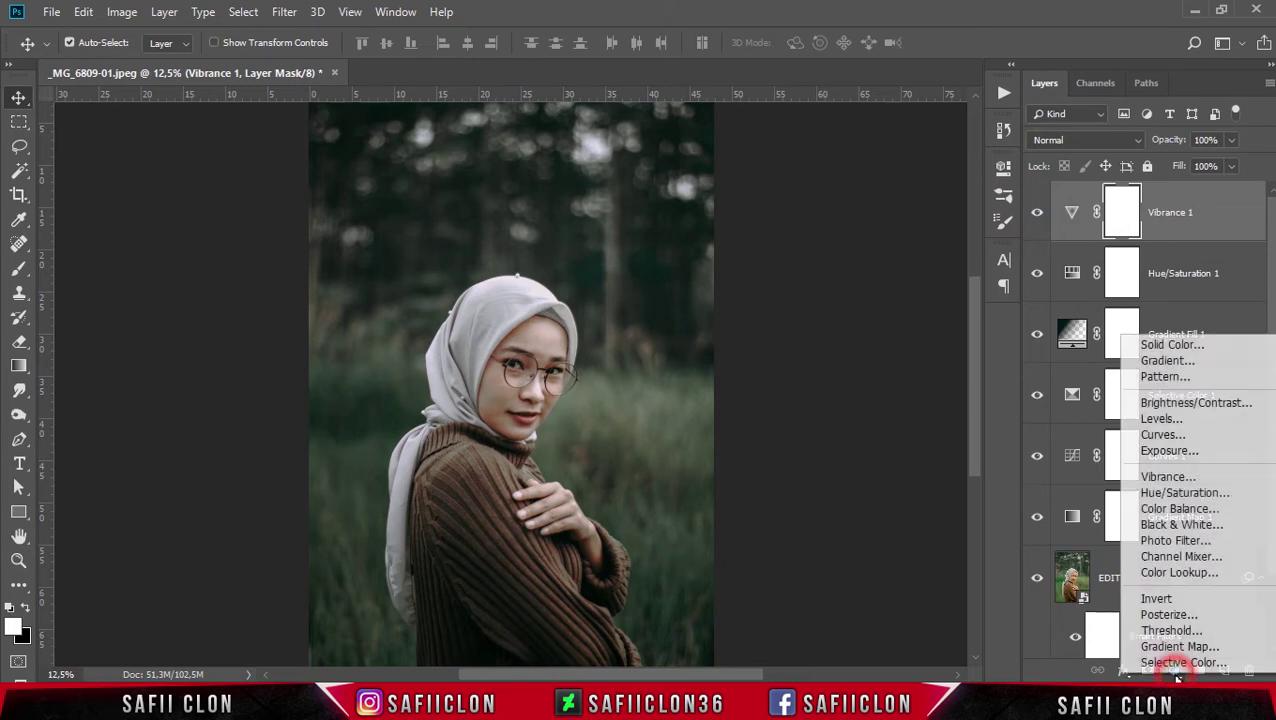
left_click(1168, 572)
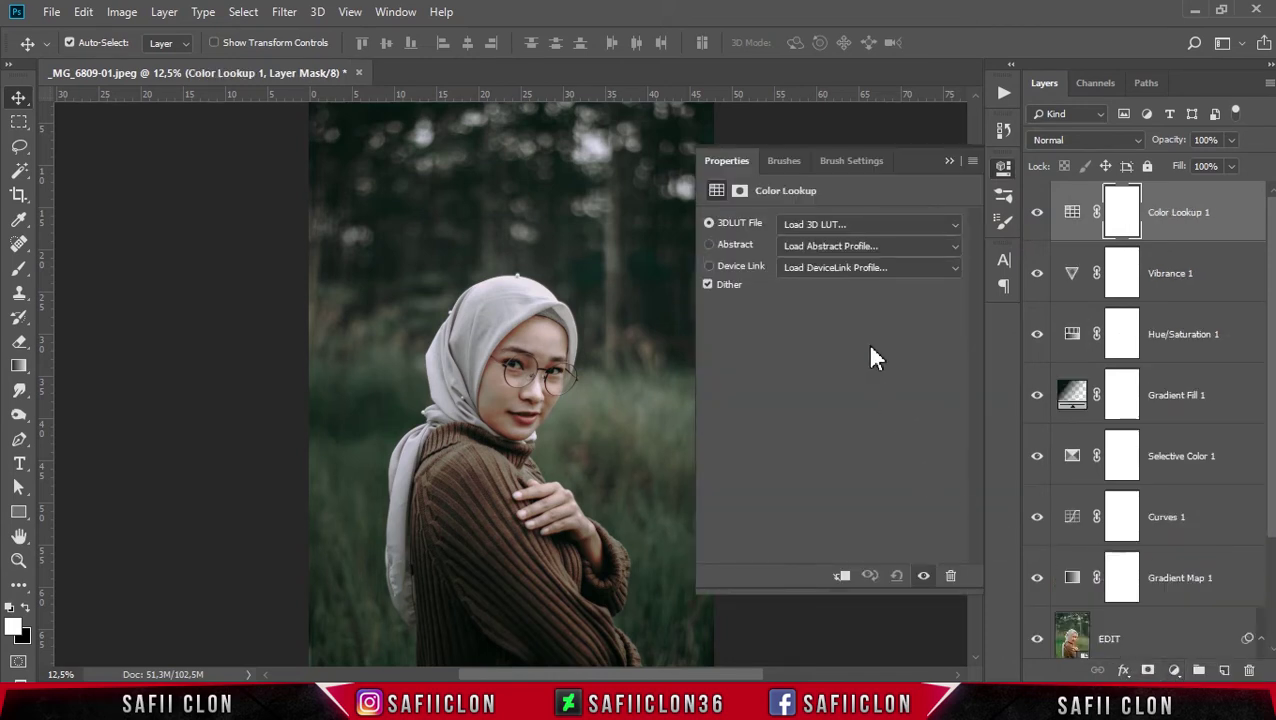
left_click(867, 225)
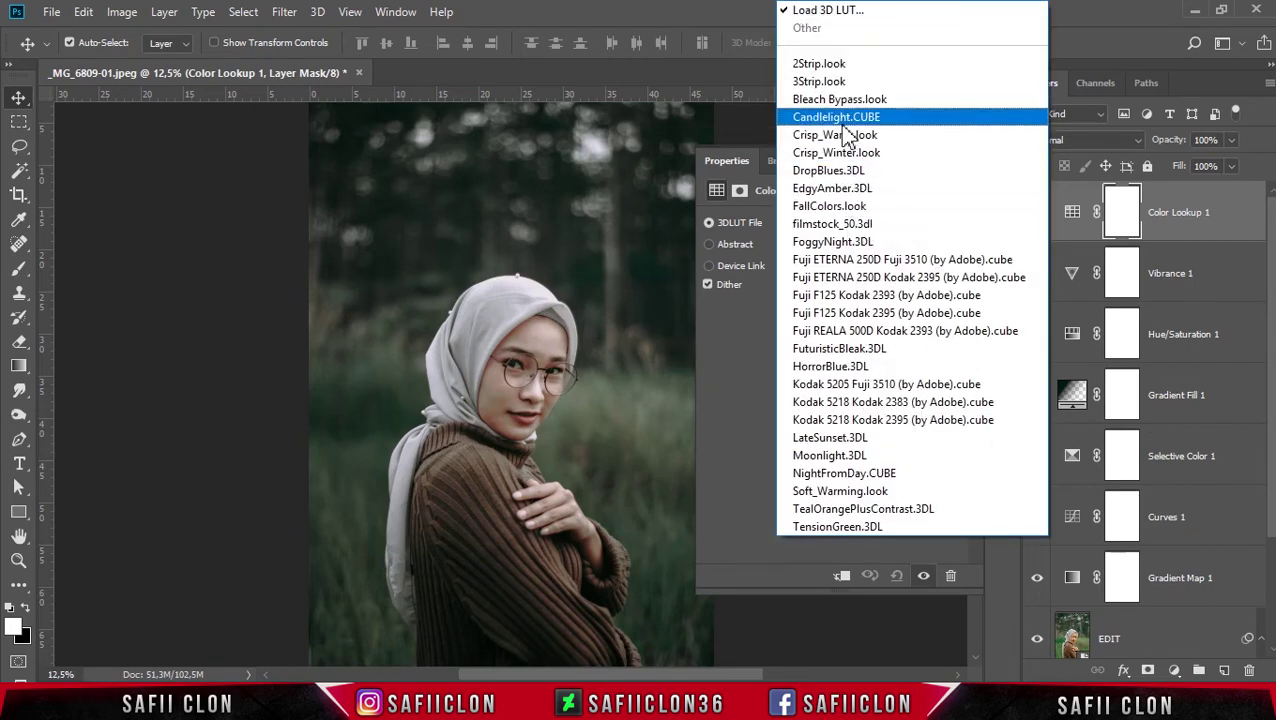
left_click(840, 225)
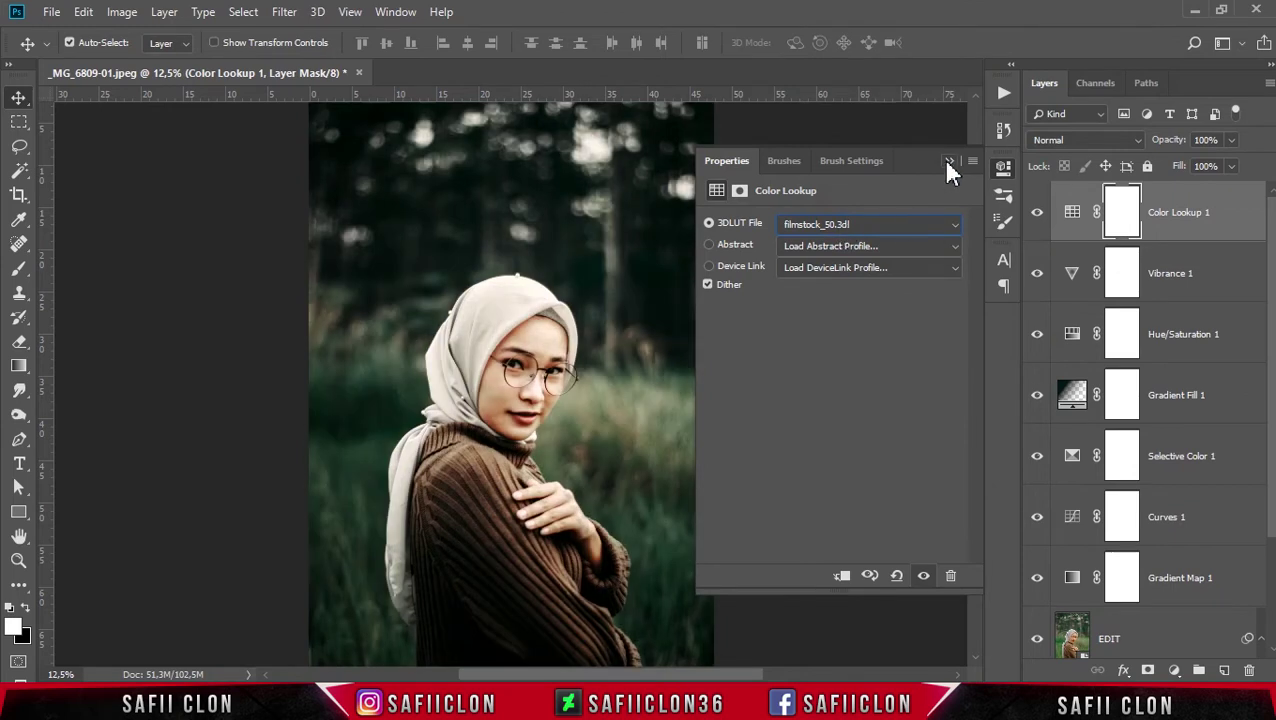
left_click(948, 162)
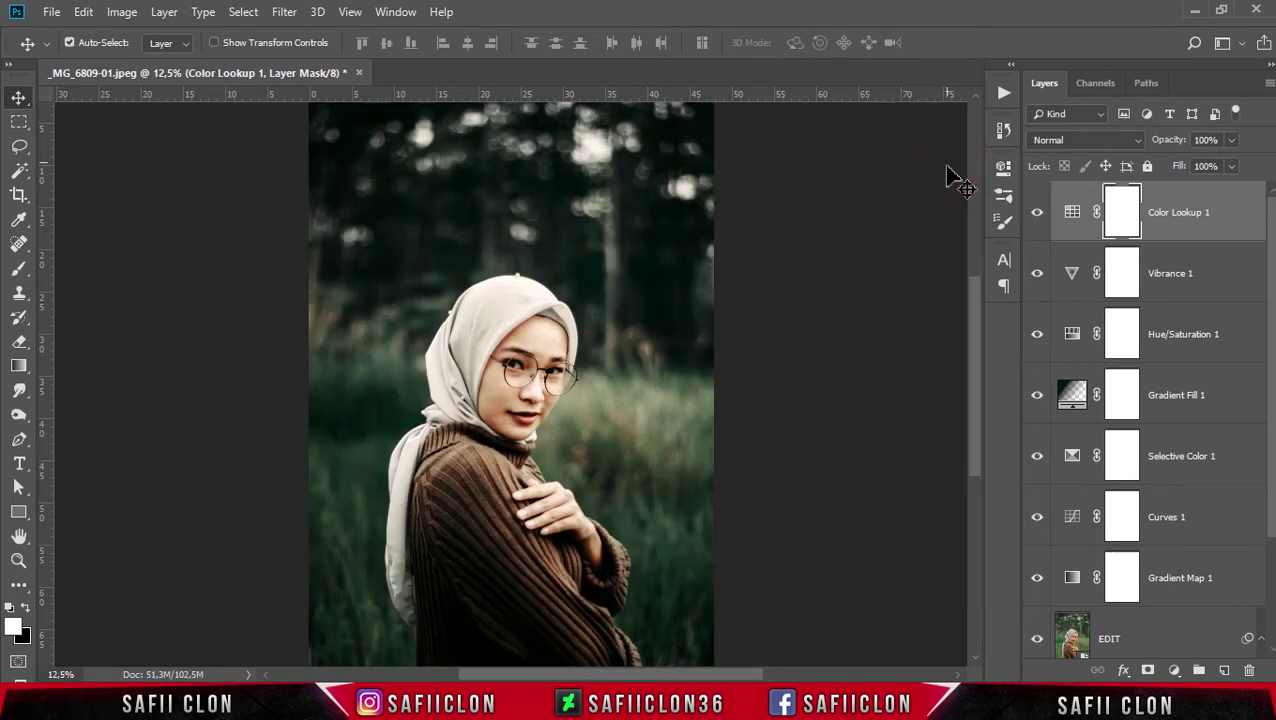
left_click(1091, 141)
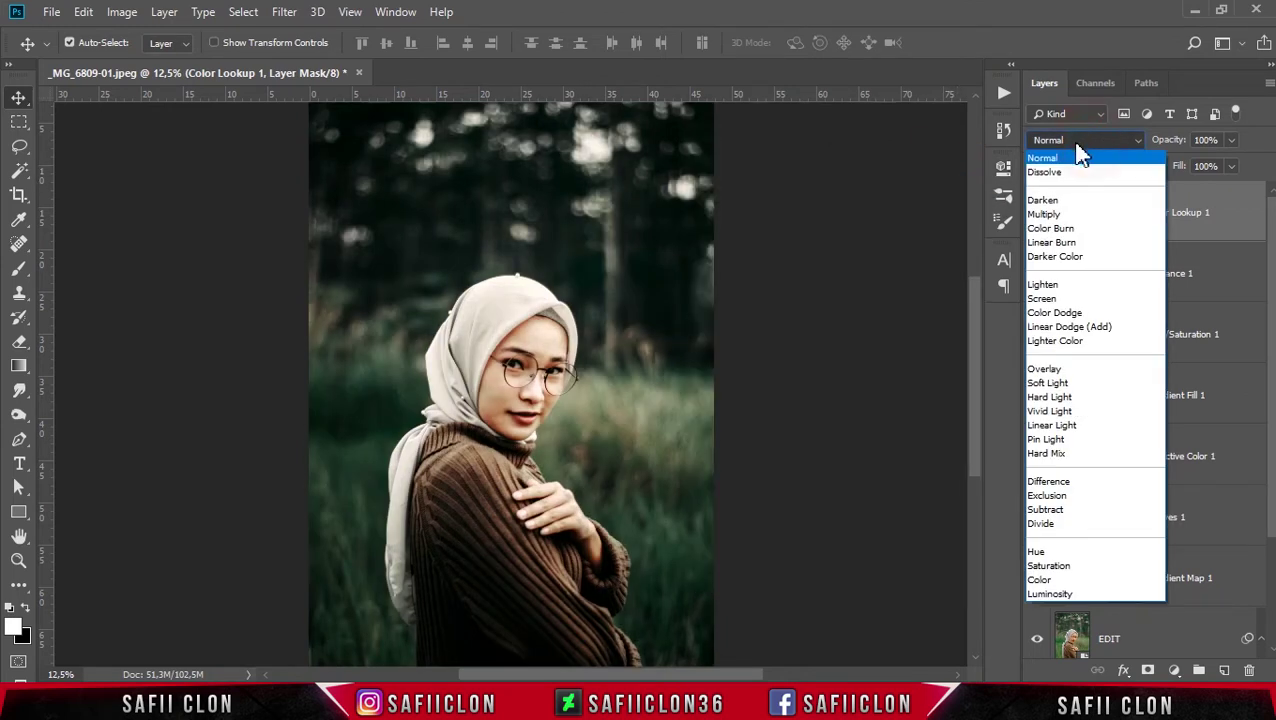
left_click(1070, 260)
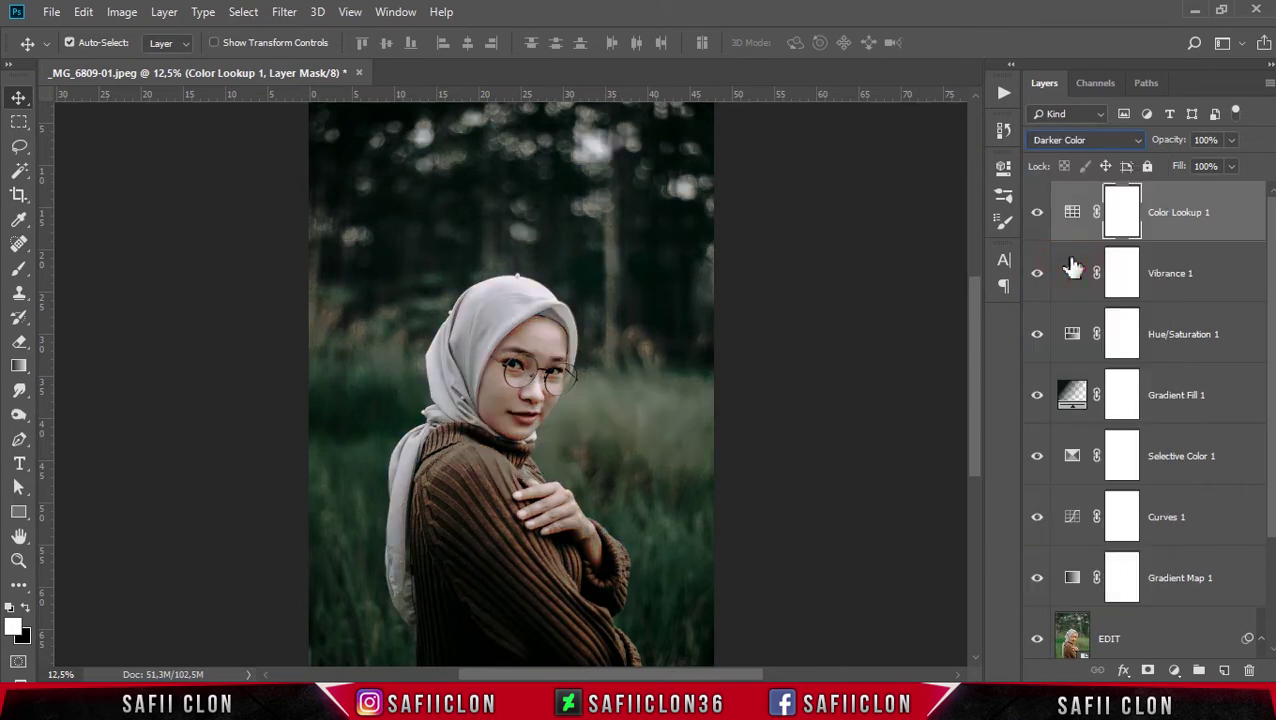
Reduce the Color Lookup 1 layer's Fill to 59%
left_click(1232, 167)
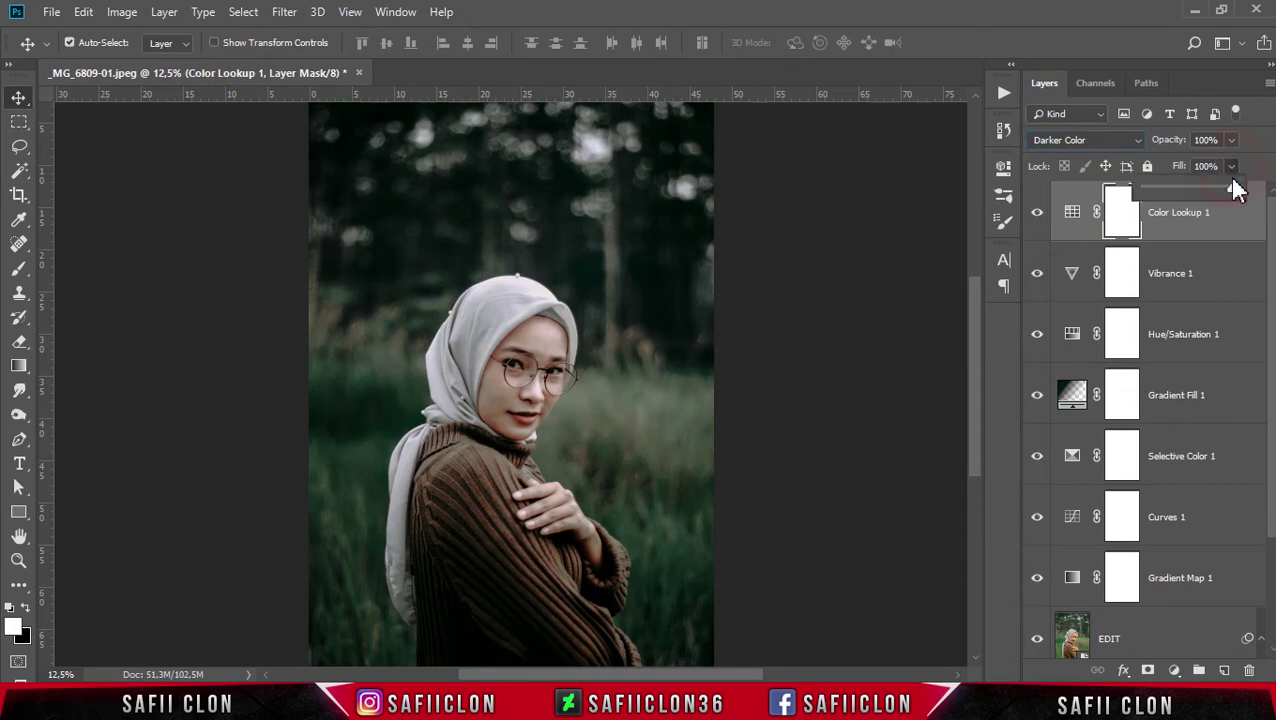
left_click_drag(1233, 189, 1193, 187)
left_click(1210, 224)
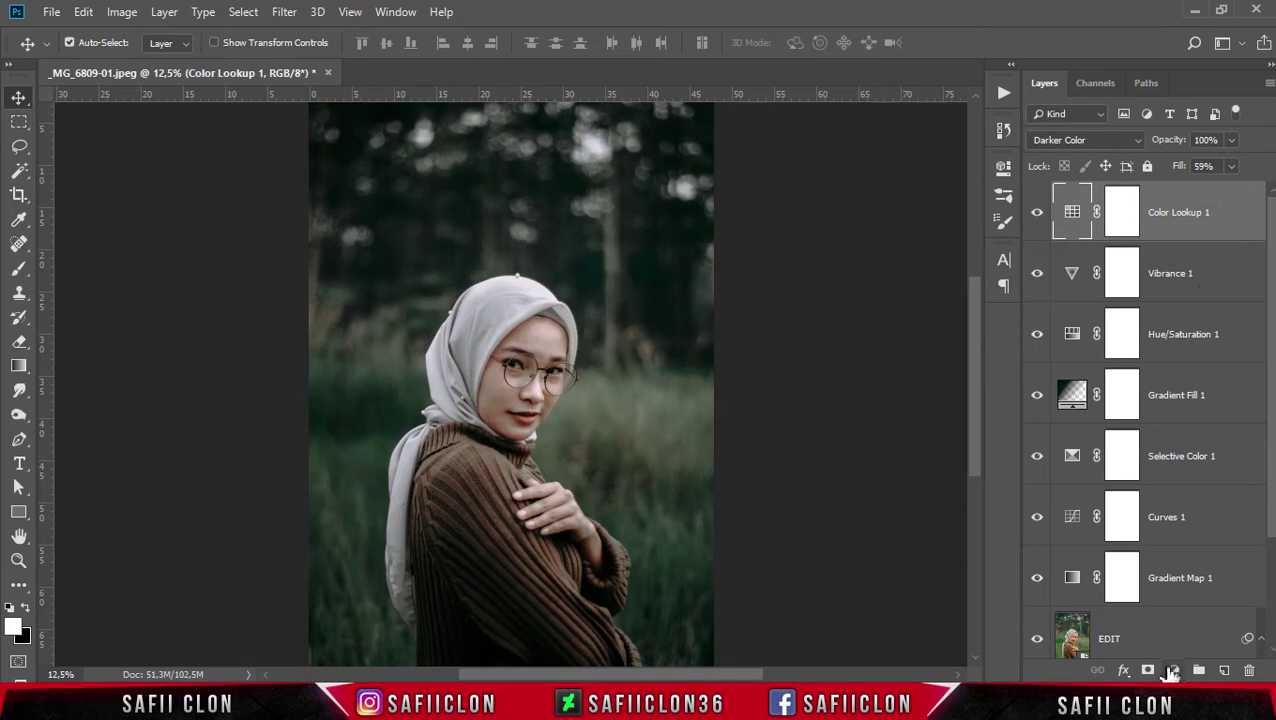
Add a Curves adjustment layer above Color Lookup 1, keeping the RGB channel and the highlight endpoint at Input 255, Output 255
left_click(1174, 671)
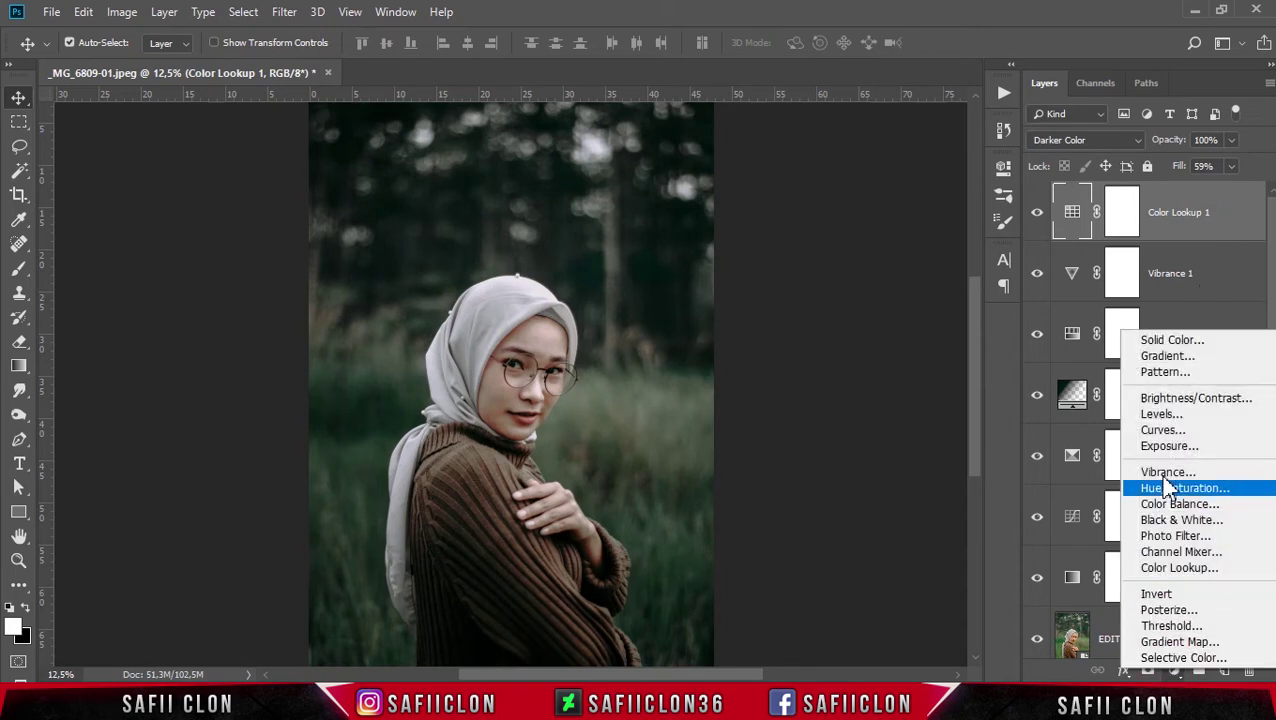
left_click(1165, 432)
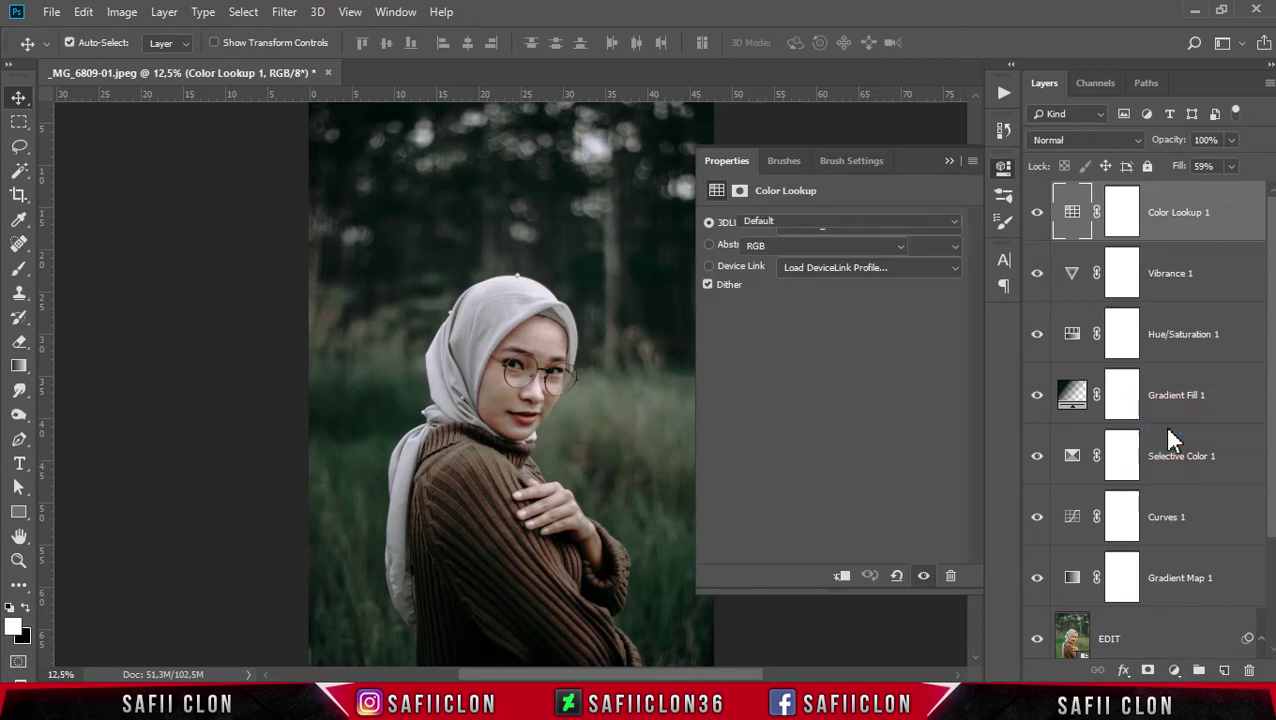
left_click(817, 246)
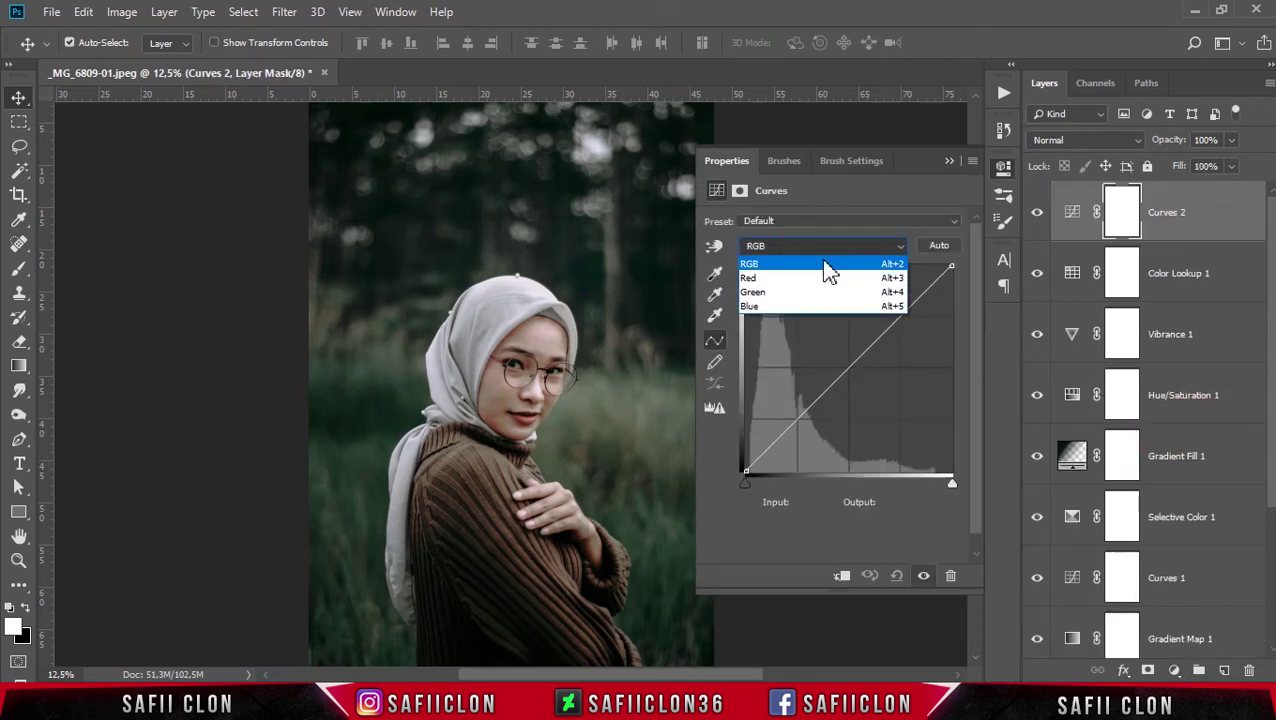
left_click(797, 264)
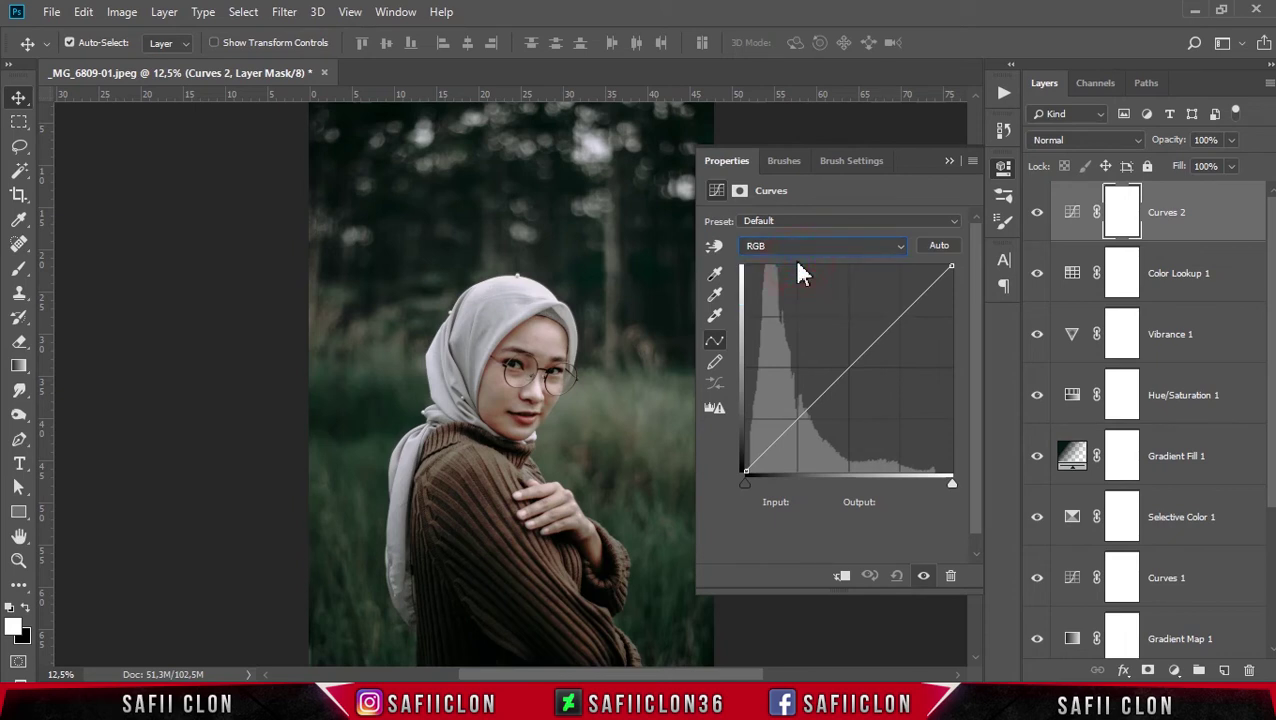
left_click(952, 265)
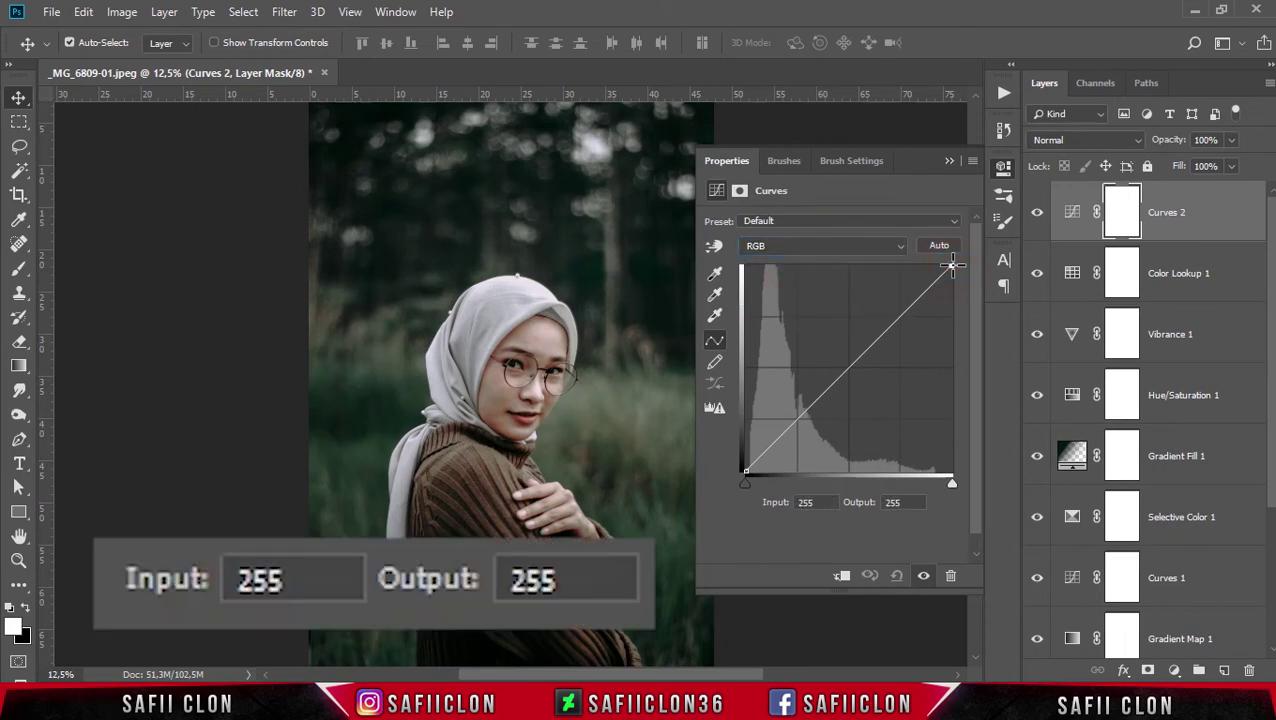
left_click(806, 502)
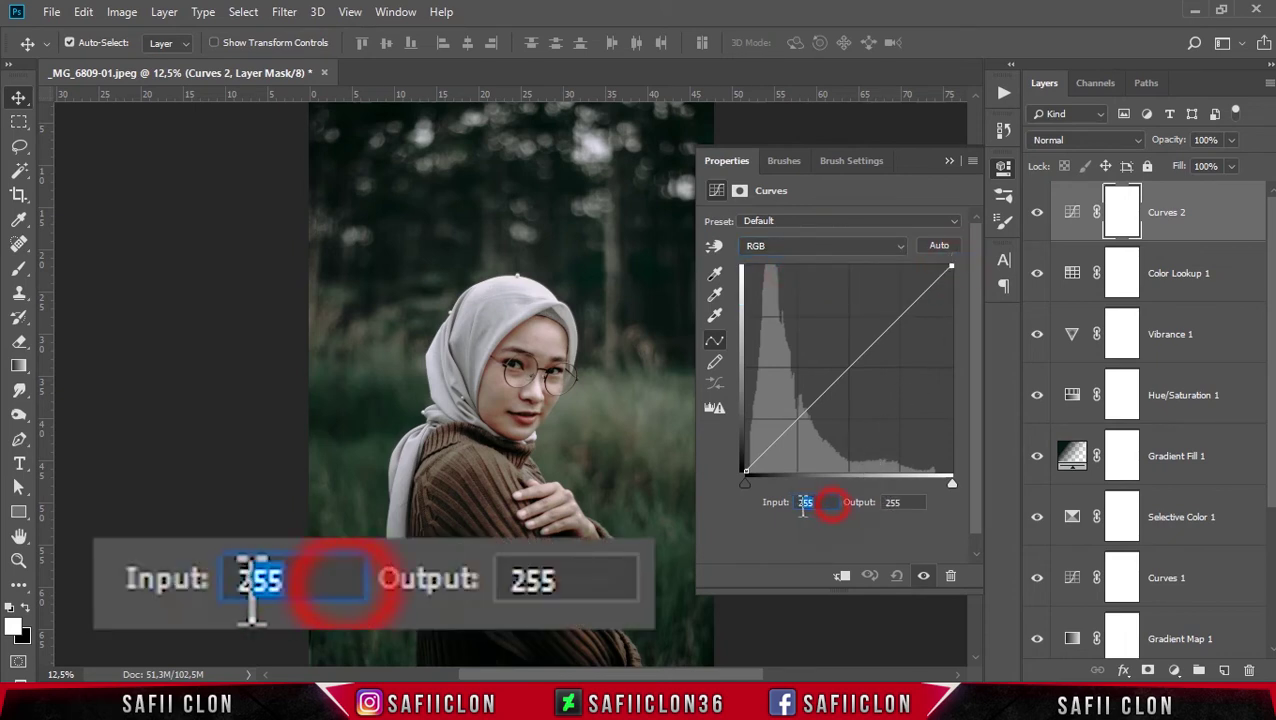
left_click(892, 501)
Add a highlight point to the RGB curve and set it to Input 184, Output 198
left_click(900, 316)
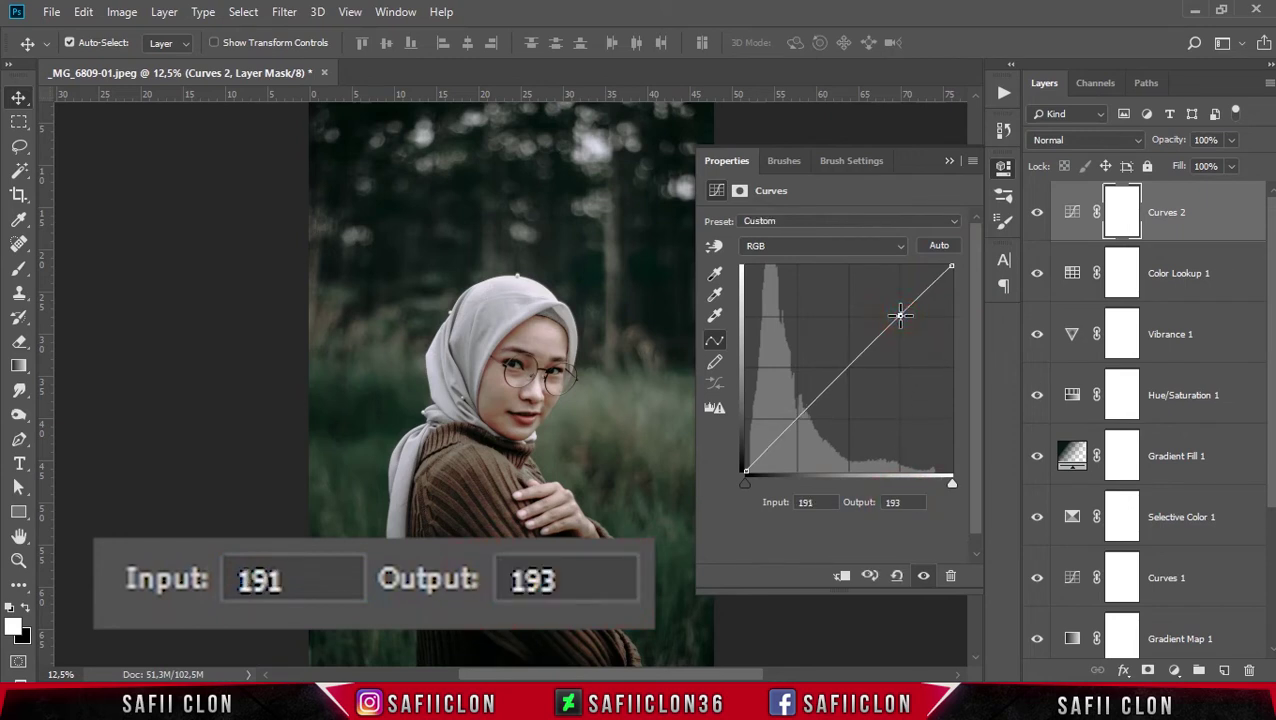
left_click(806, 502)
type("184")
left_click(893, 503)
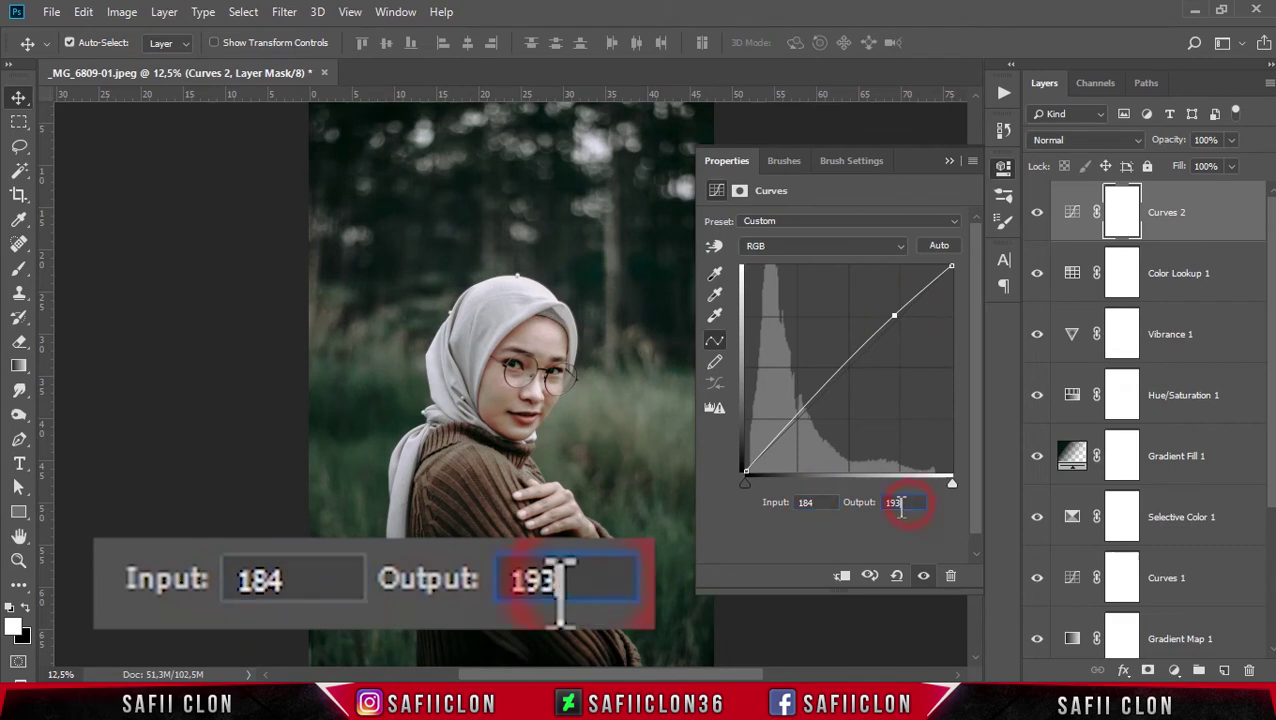
type("198")
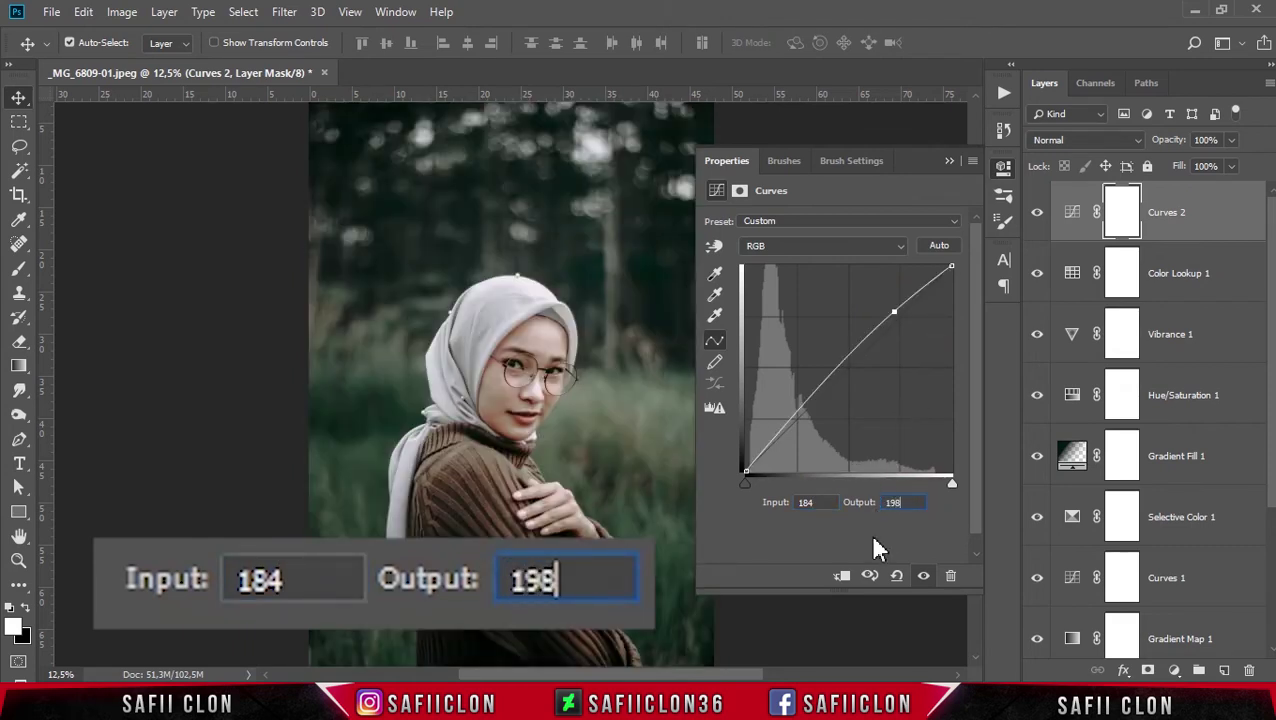
Add a midtone point to the RGB curve at about Input 116, Output 134 and open its Input value for editing
left_click(839, 363)
left_click(806, 502)
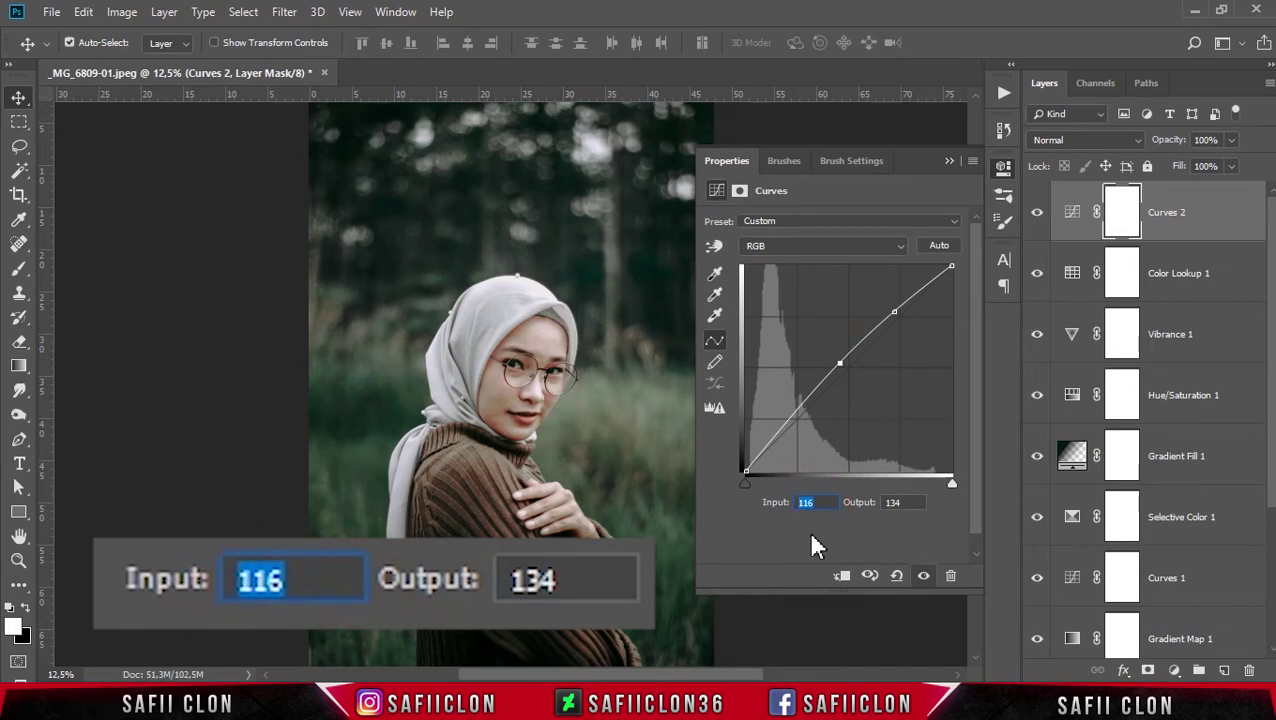